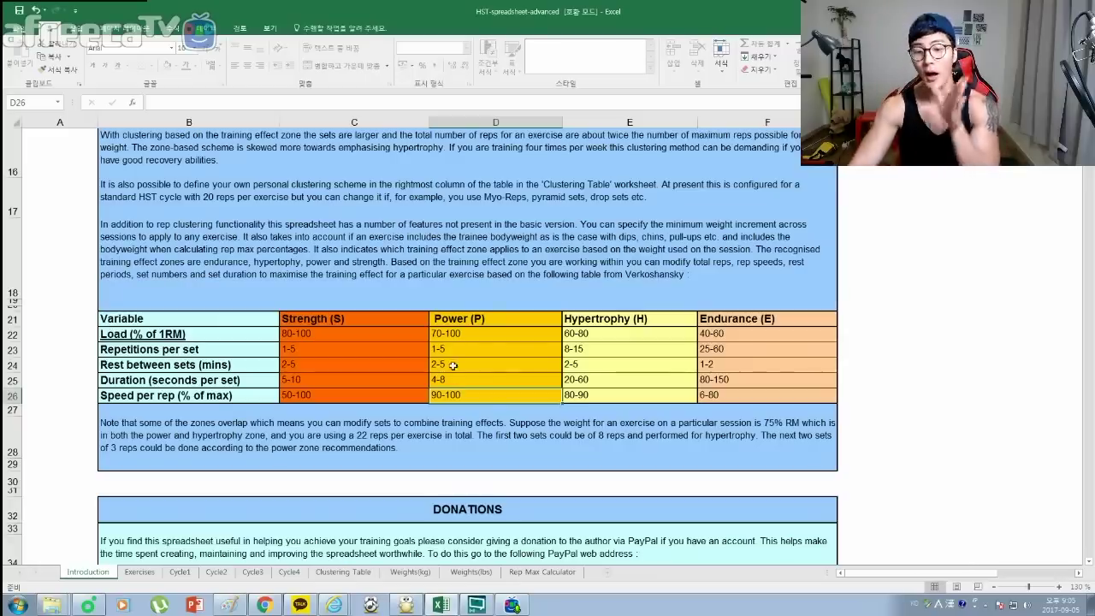
- Switch to Paint and draw overlapping blue and dark red brackets above the curve, circling their overlap in dark red
left_click(233, 606)
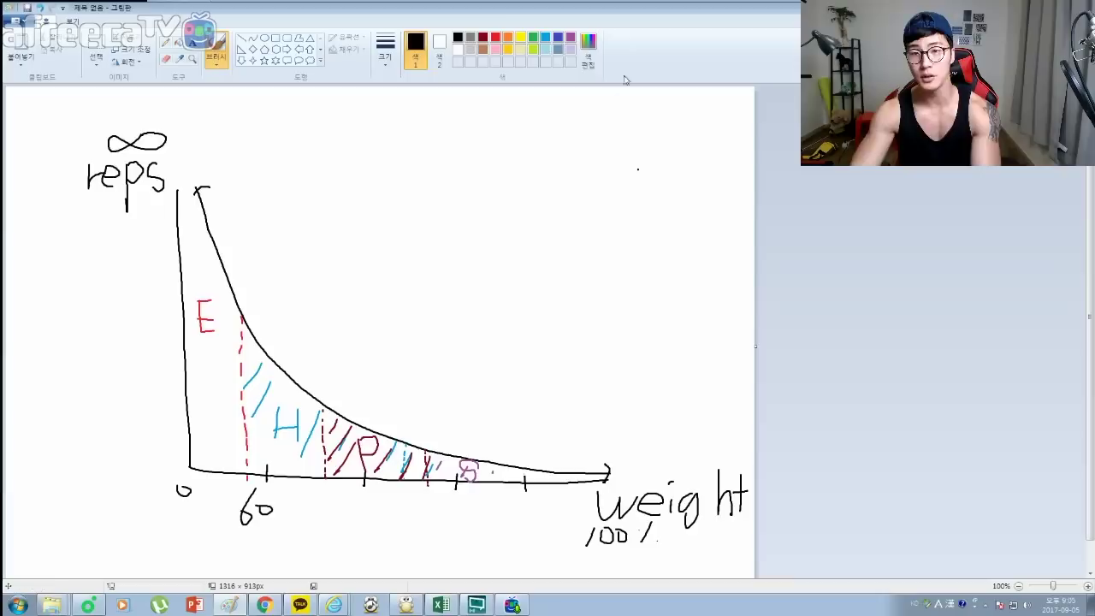
left_click(546, 38)
mouse_move(387, 178)
left_mouse_down()
mouse_move(526, 215)
mouse_move(541, 195)
left_mouse_up()
left_click(483, 37)
mouse_move(482, 174)
left_mouse_down()
mouse_move(519, 220)
mouse_move(677, 185)
left_mouse_up()
mouse_move(531, 229)
left_mouse_down()
mouse_move(517, 231)
mouse_move(533, 154)
mouse_move(535, 232)
left_mouse_up()
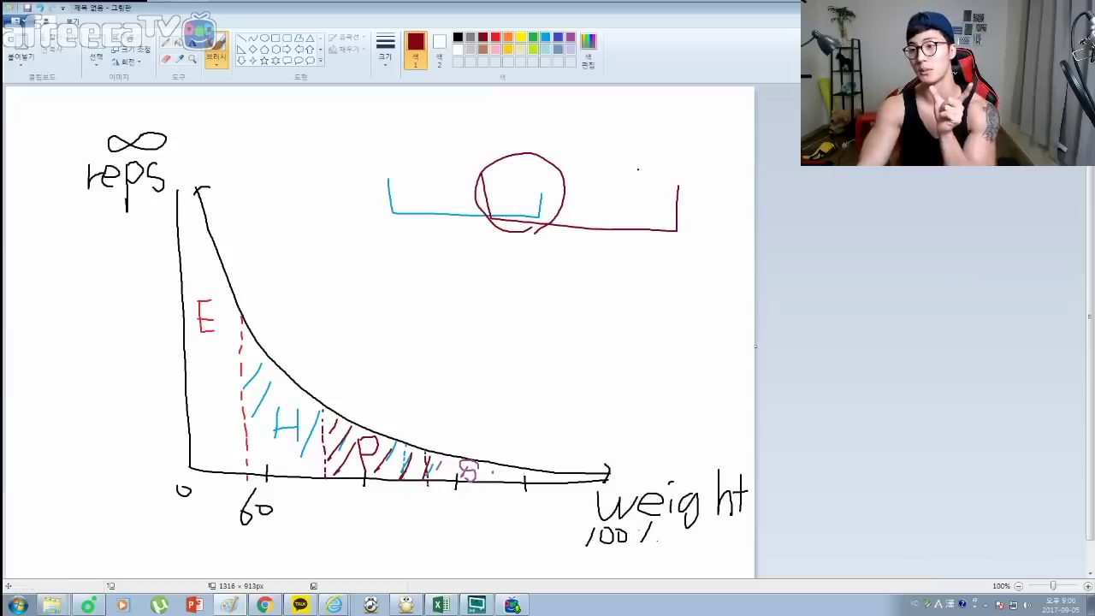
- Switch back to the HST-spreadsheet-advanced workbook and examine the Hypertrophy load and speed per rep, plus the Endurance speed per rep
key("alt+Tab")
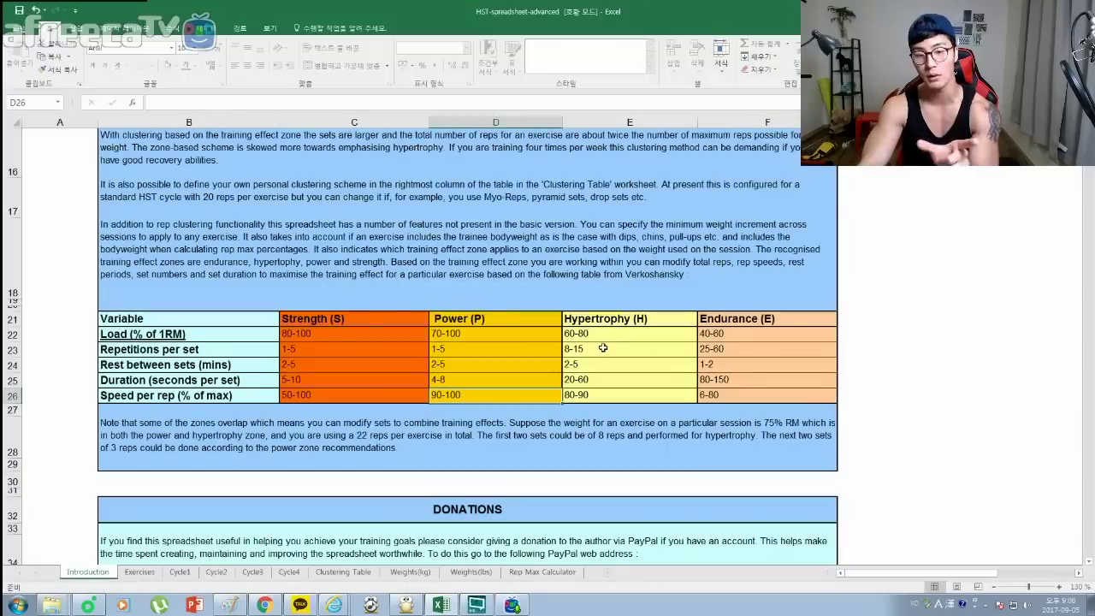
left_click(598, 335)
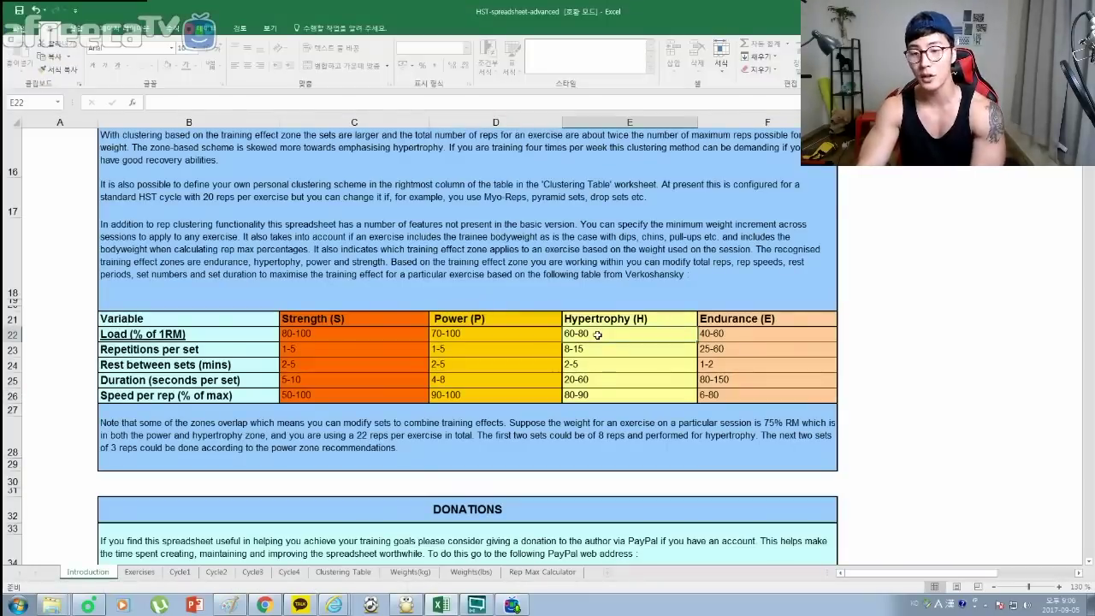
left_click(597, 400)
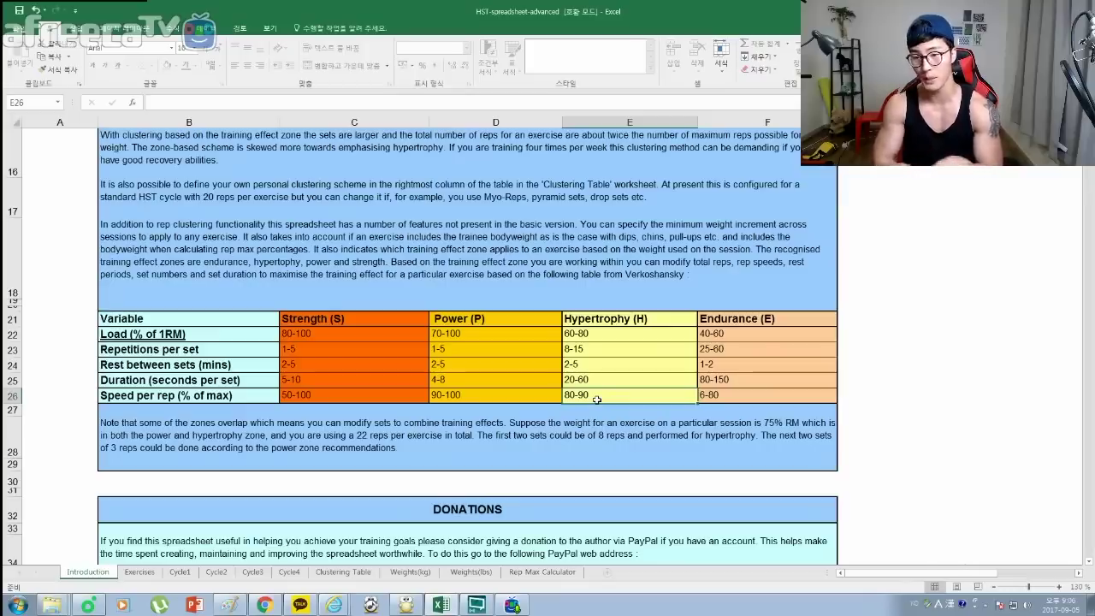
left_click(726, 393)
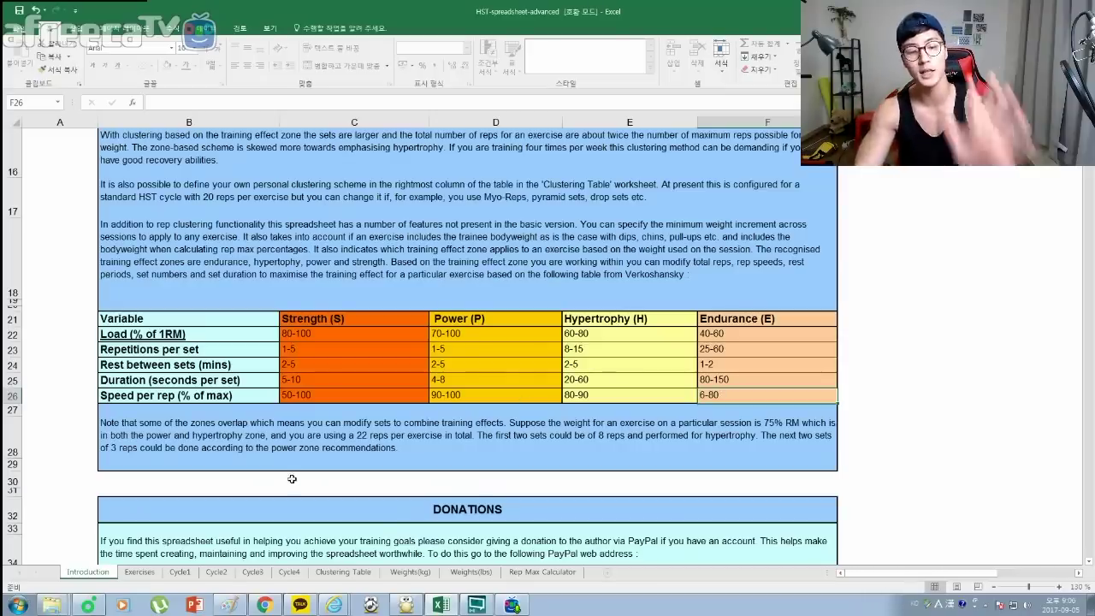
- Open the Exercises worksheet at the Example Cycle Settings table
left_click(139, 572)
scroll(484, 467, "up", 10)
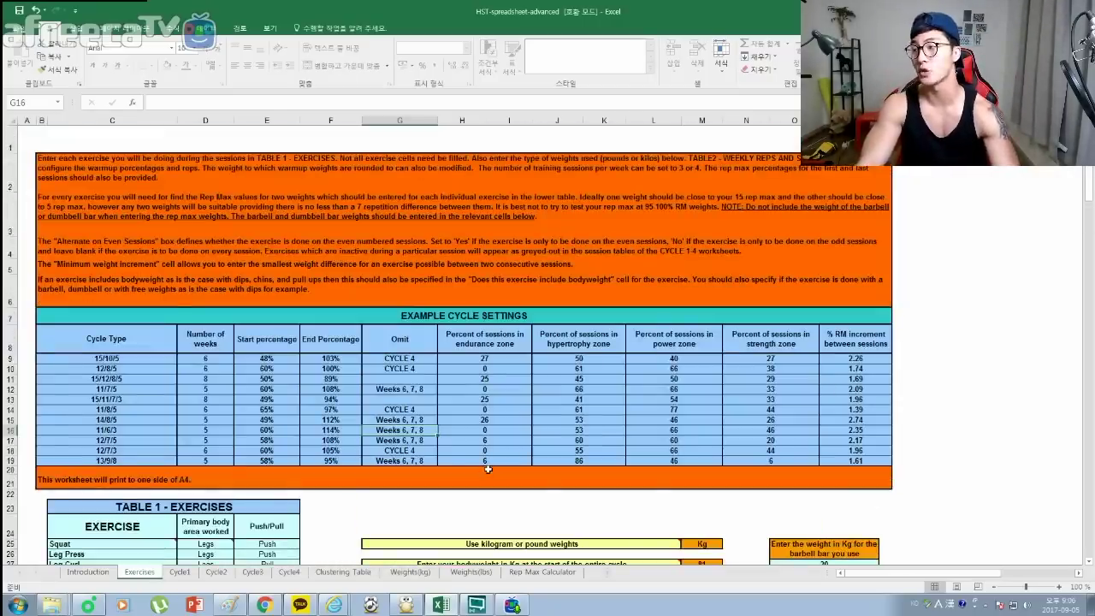
scroll(488, 469, "up", 2)
left_click_drag(939, 573, 740, 521)
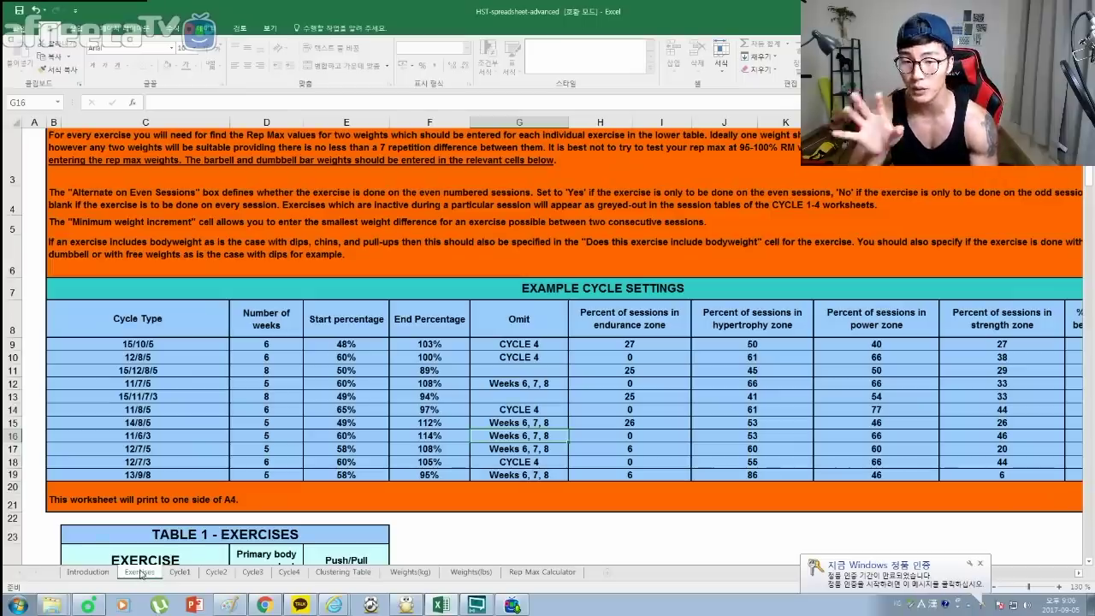
- Go through the Cycle Type entries from 15/10/5 to 13/9/8, then revisit the first three
left_click(165, 346)
key("Down")
key("Down")
key("Down")
key("Down")
key("Down")
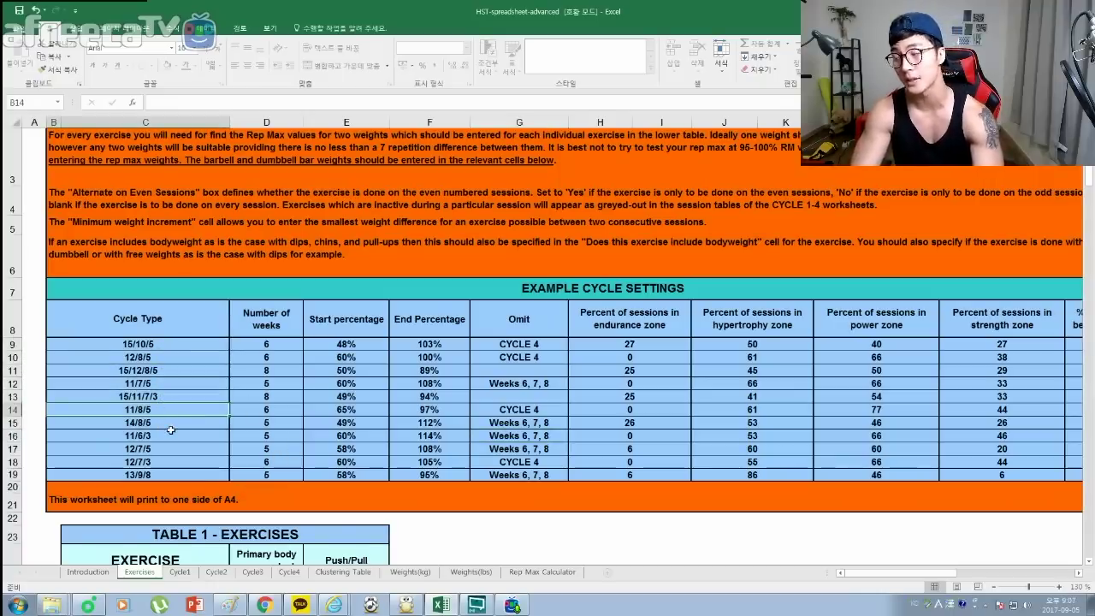
key("Down")
key("Down")
key("Down")
key("Down")
key("Down")
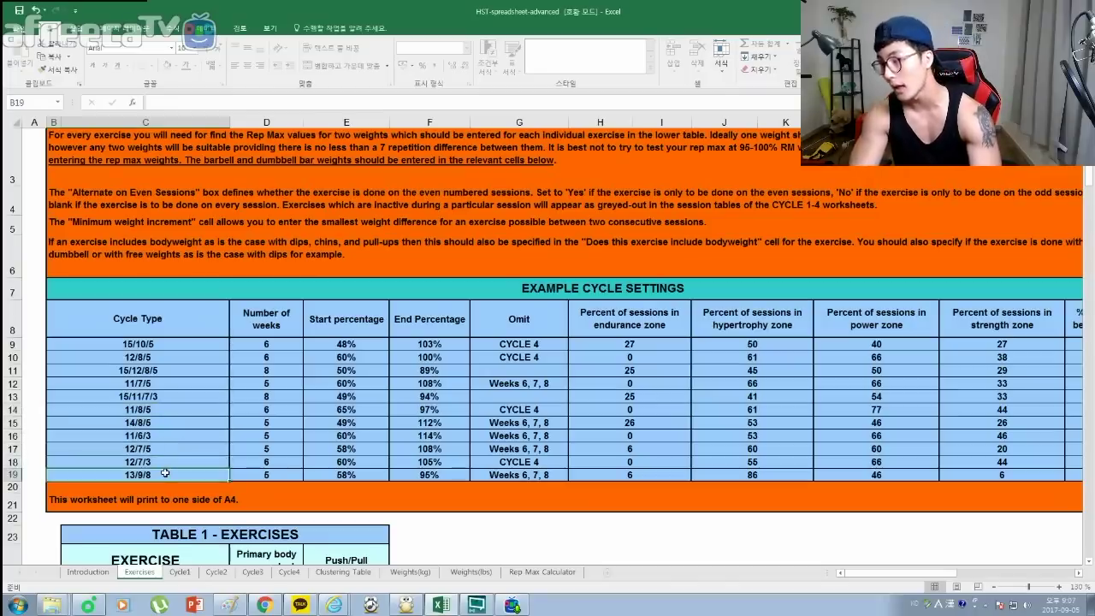
left_click(158, 345)
left_click(170, 355)
left_click(176, 371)
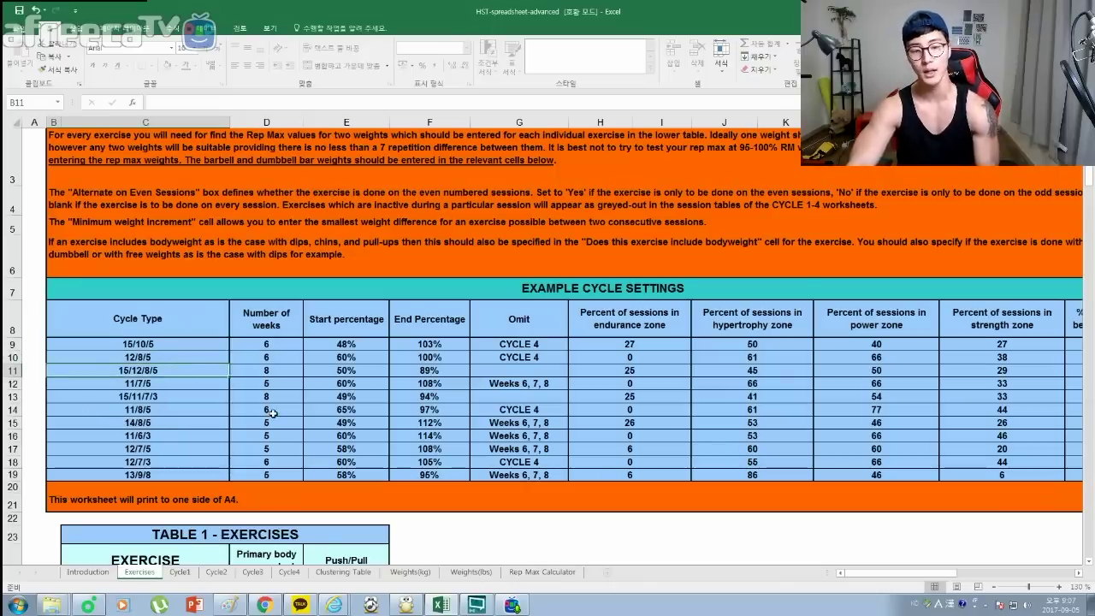
- Compare the Number of weeks values across the example cycles, focusing on the 15/12/8/5 cycle
left_click_drag(285, 340, 292, 472)
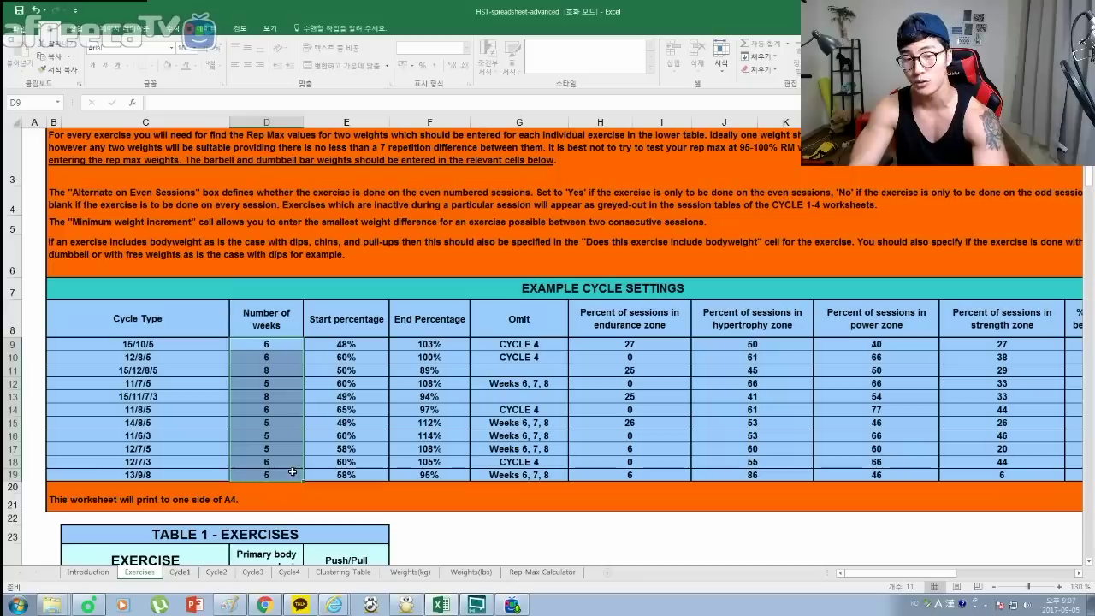
left_click(282, 384)
left_click(287, 371)
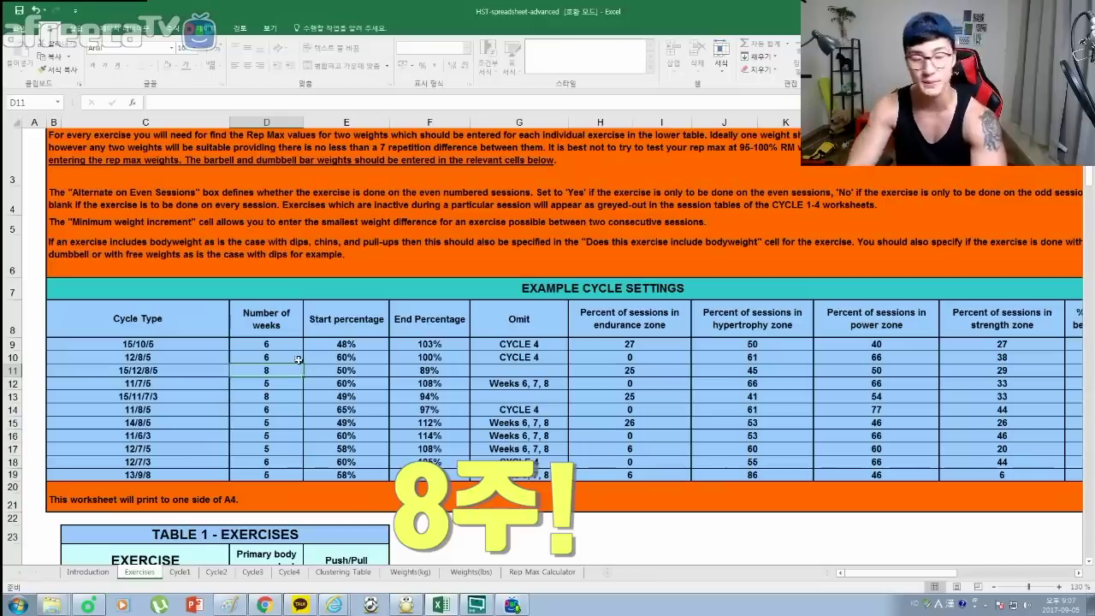
left_click_drag(286, 342, 282, 411)
left_click(339, 395)
- Compare the start and end percentages with the cycle types for all example cycles
left_click_drag(358, 344, 428, 468)
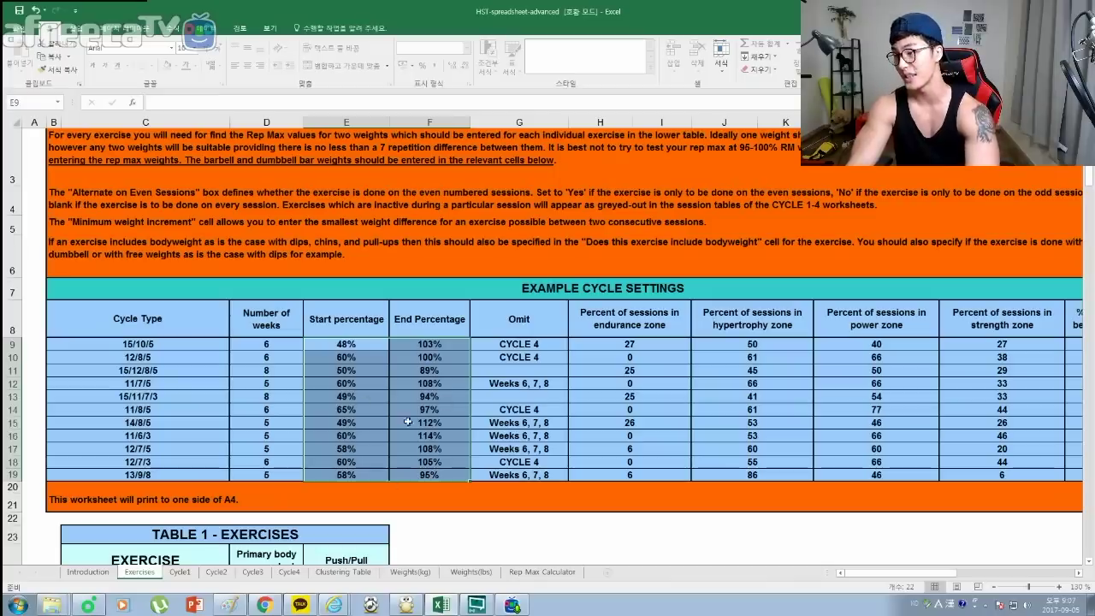
left_click_drag(157, 343, 151, 472)
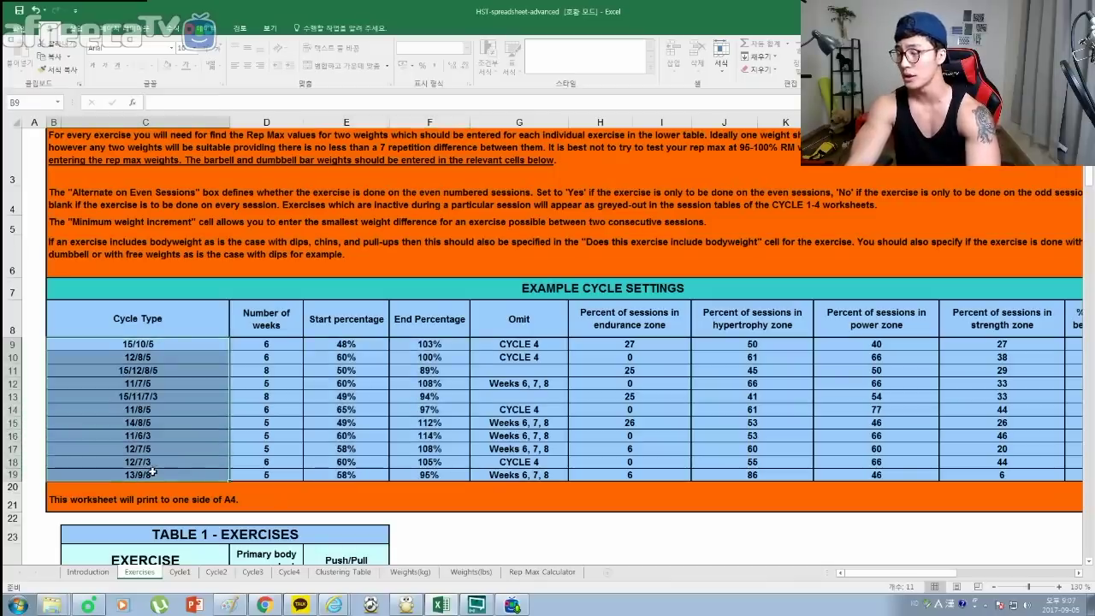
left_click_drag(351, 344, 445, 483)
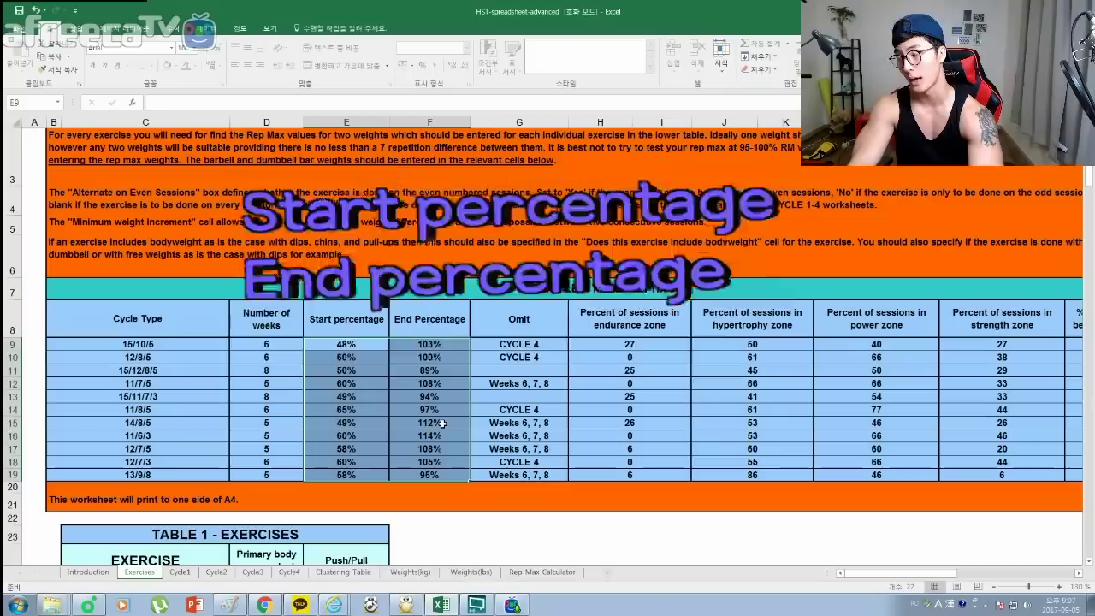
- Examine the End Percentage column, focusing on the 11/7/5, 14/8/5, 11/6/3 and 12/7/5 cycles
left_click(441, 436)
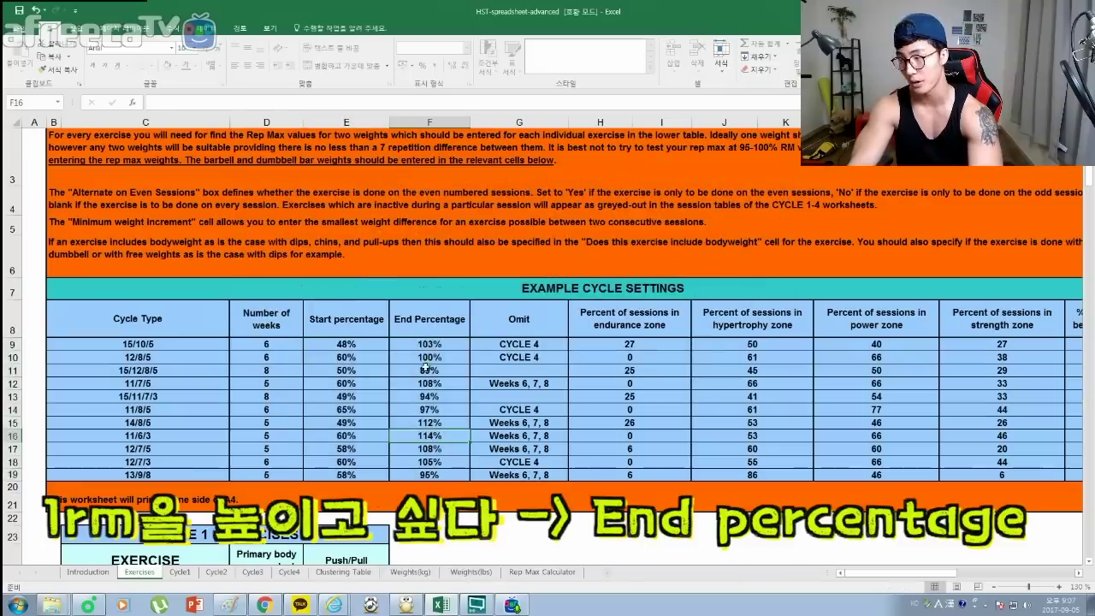
left_click_drag(437, 342, 438, 475)
left_click(437, 424)
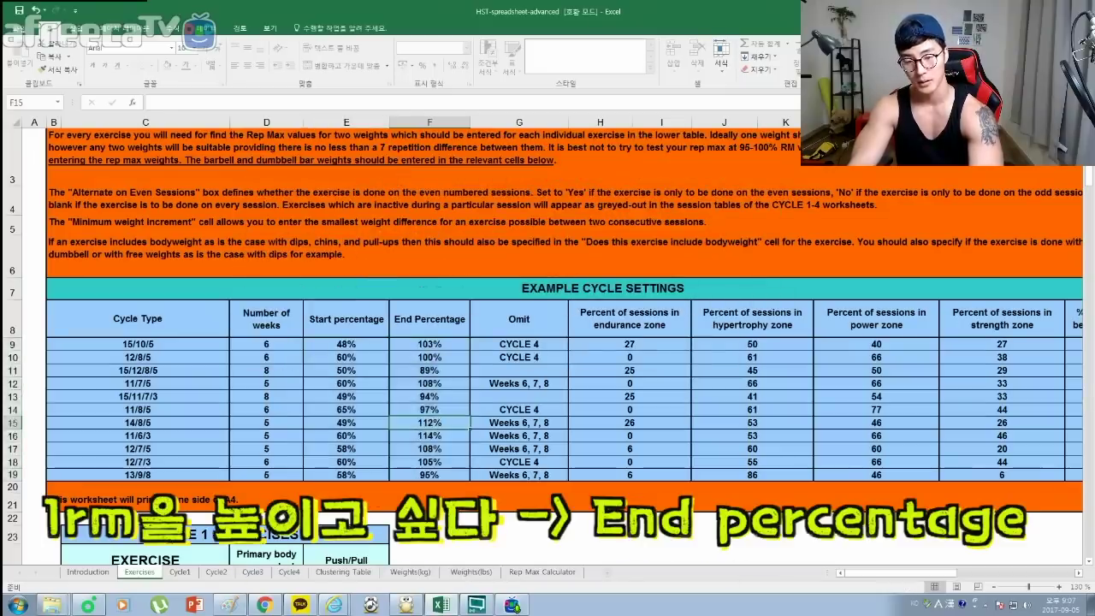
left_click(444, 436)
left_click(455, 447)
left_click(451, 383)
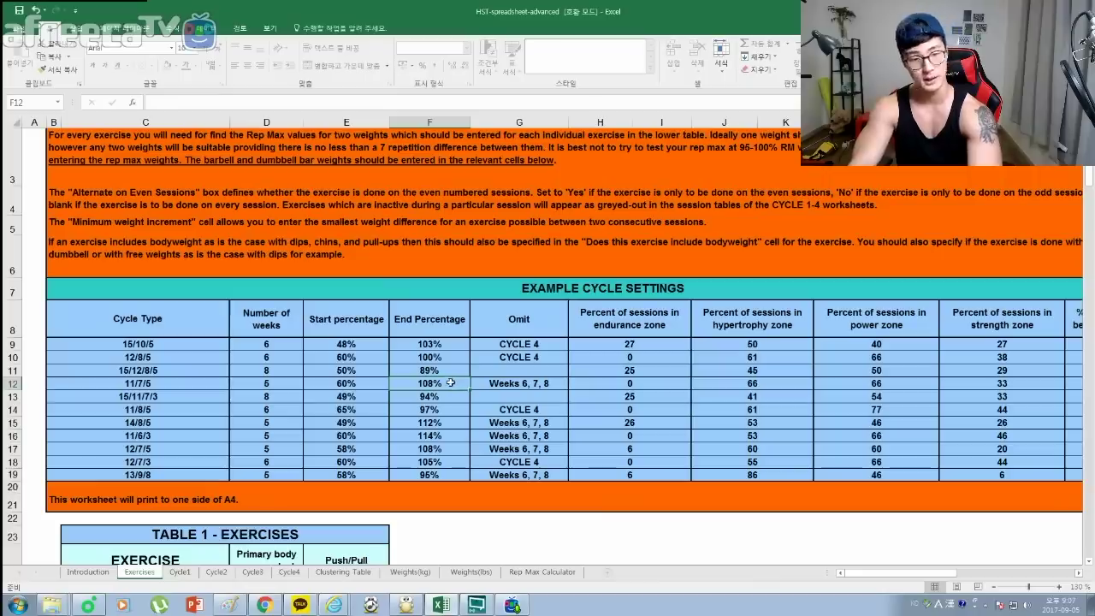
- Examine the Start percentage of the 15/10/5 and 14/8/5 cycles, then review both percentage columns together
mouse_move(379, 346)
left_mouse_down()
mouse_move(376, 466)
mouse_move(358, 343)
left_mouse_up()
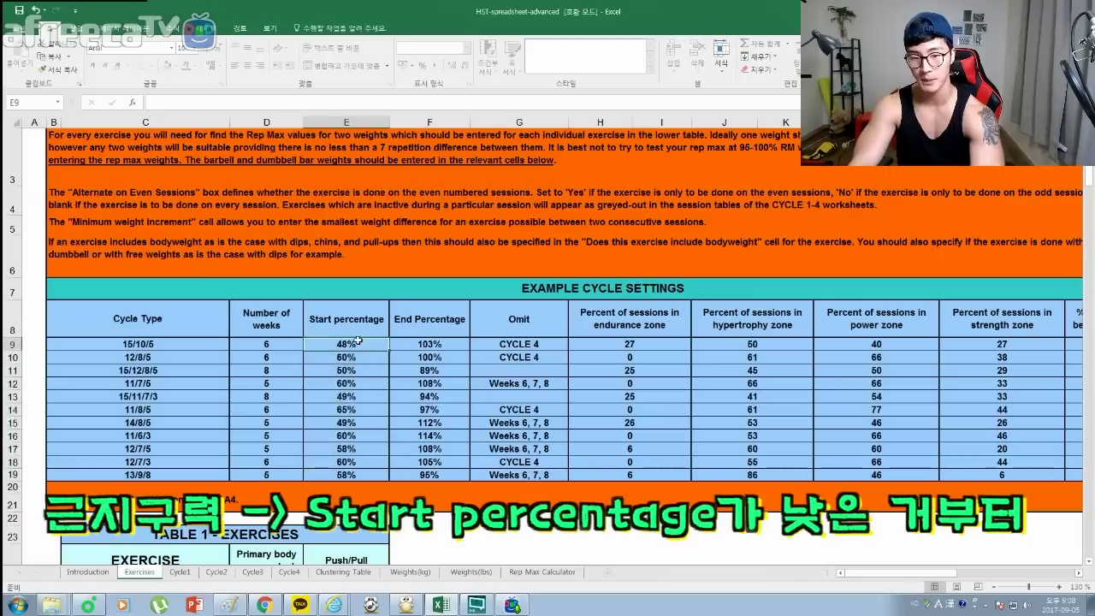
left_click(374, 426)
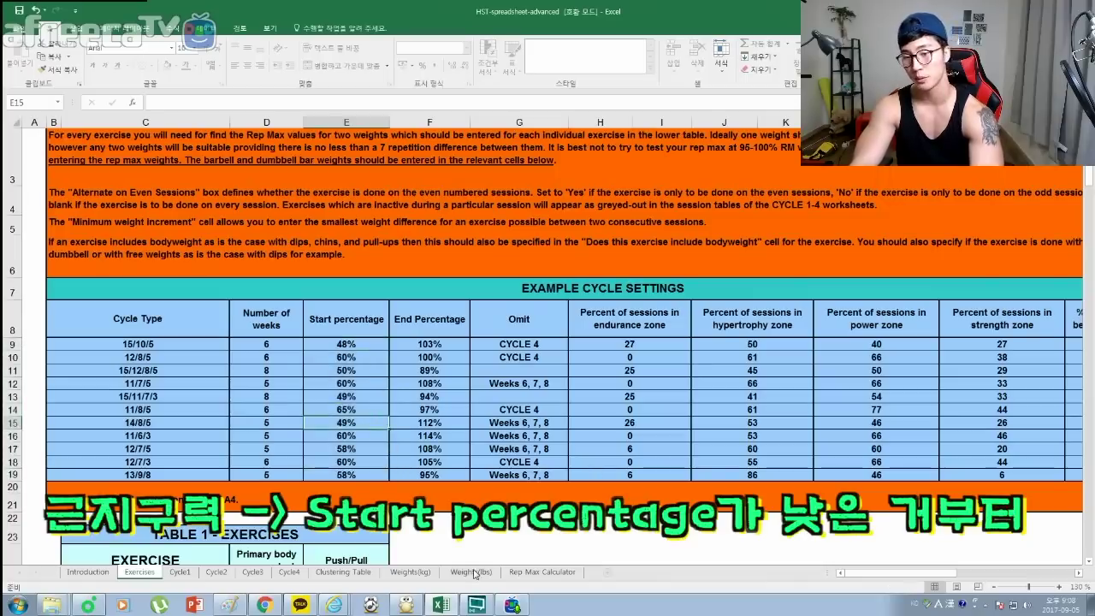
left_click_drag(344, 344, 428, 467)
left_click(519, 473)
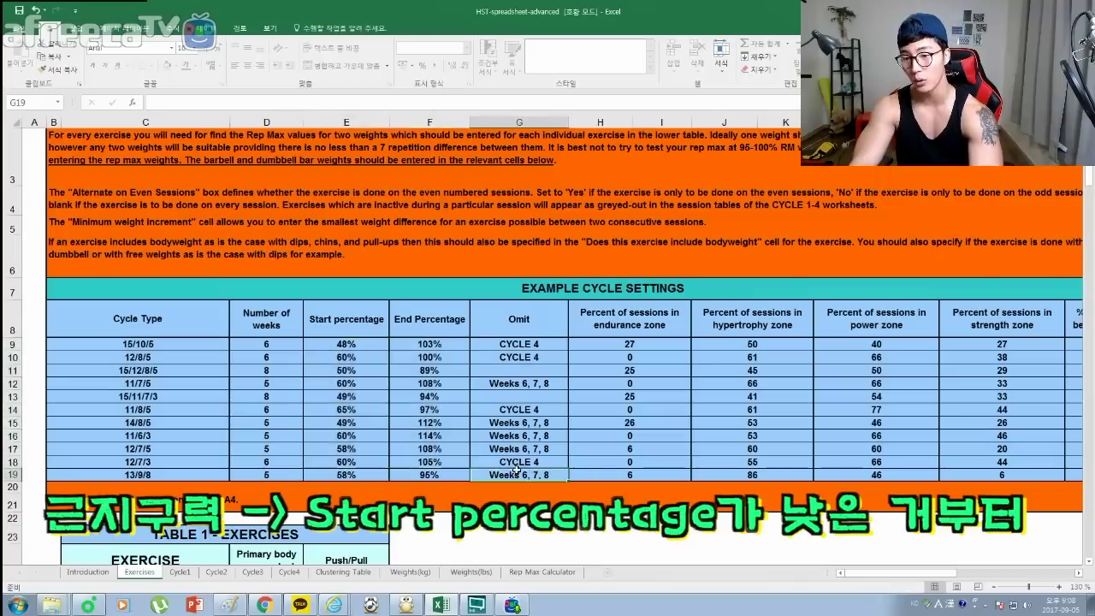
- Compare the percent of sessions in the hypertrophy zone across the example cycles
left_click_drag(883, 578, 907, 575)
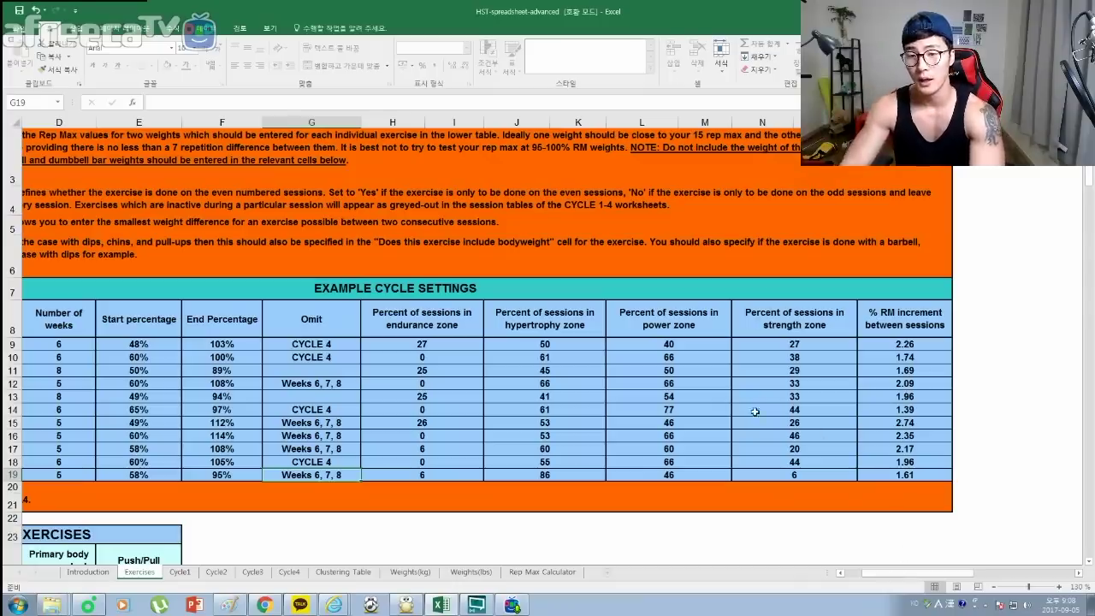
left_click(532, 326)
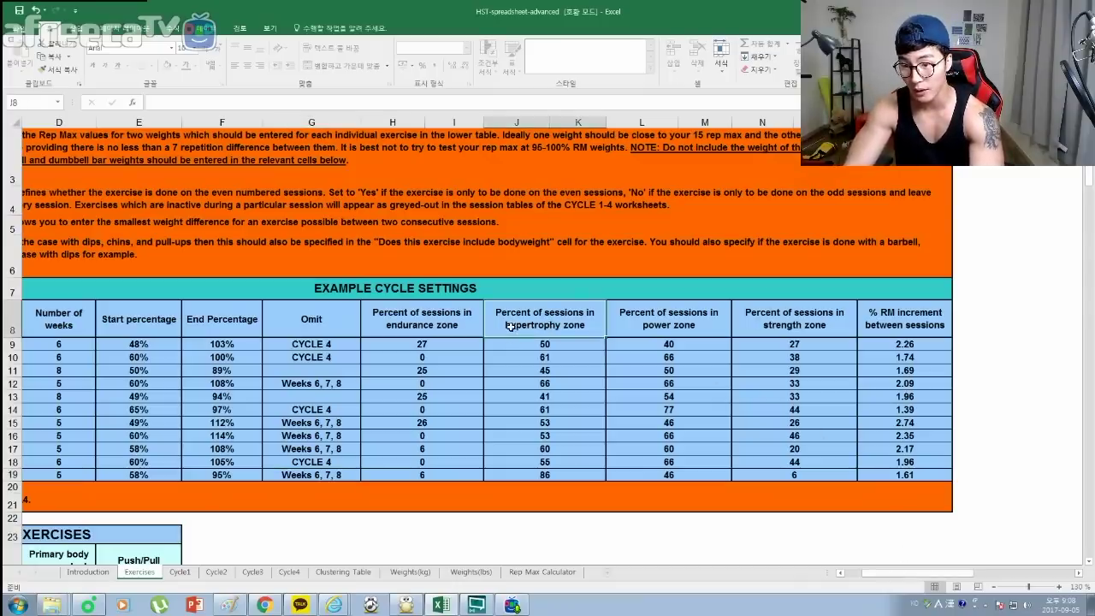
left_click(522, 342)
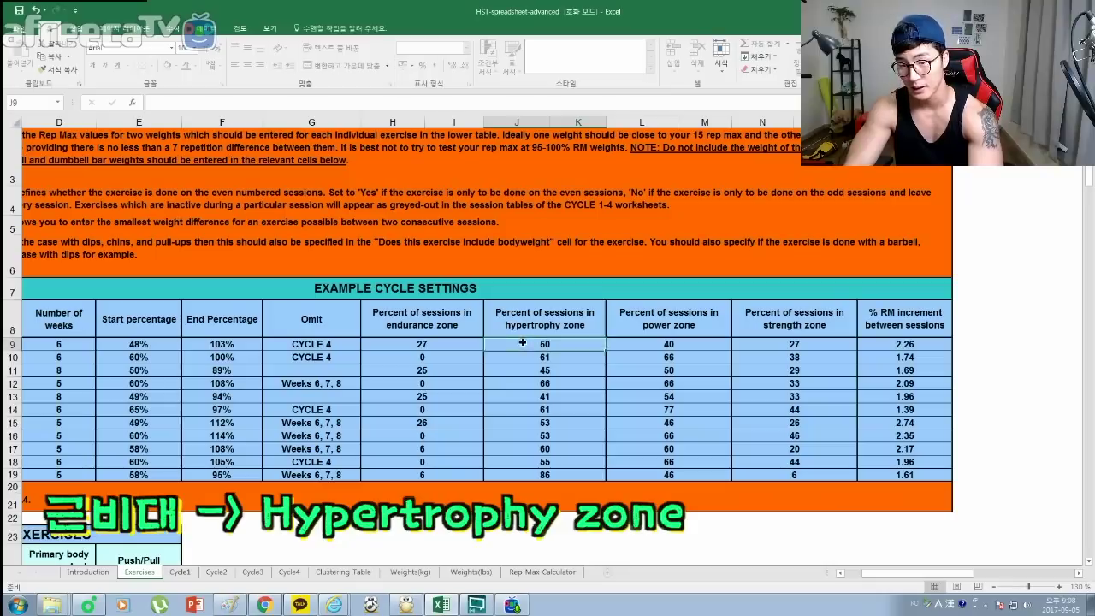
left_click_drag(522, 343, 551, 474)
left_click(569, 476)
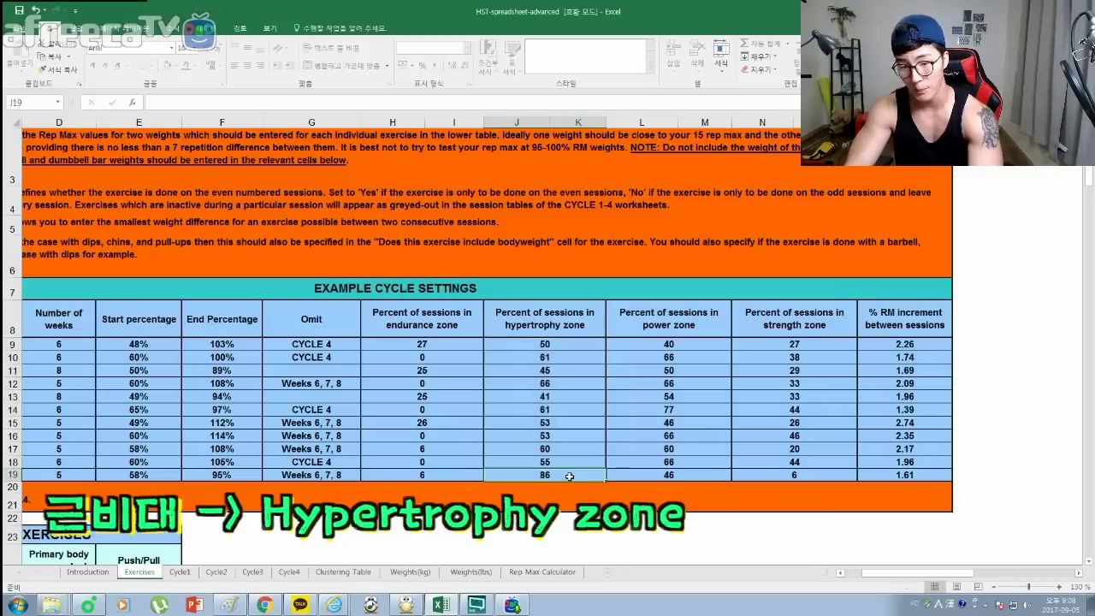
left_click(553, 383)
left_click(565, 413)
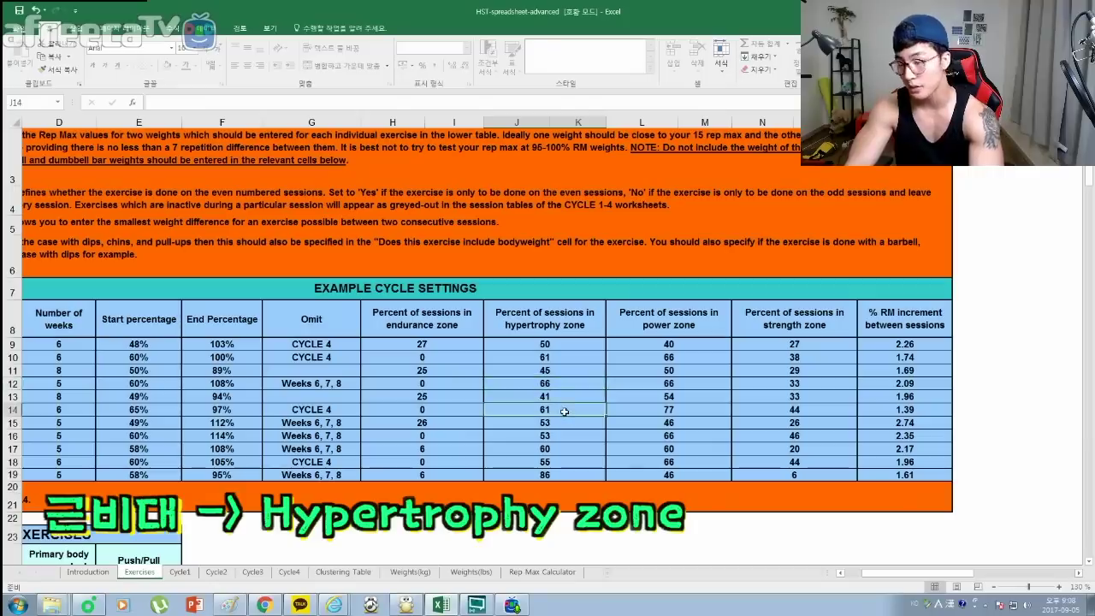
left_click(565, 357)
left_click(562, 383)
left_click(560, 409)
left_click(560, 436)
left_click_drag(564, 475, 623, 420)
- Compare the percent of sessions in the power zone and in the strength zone across the example cycles
left_click(663, 345)
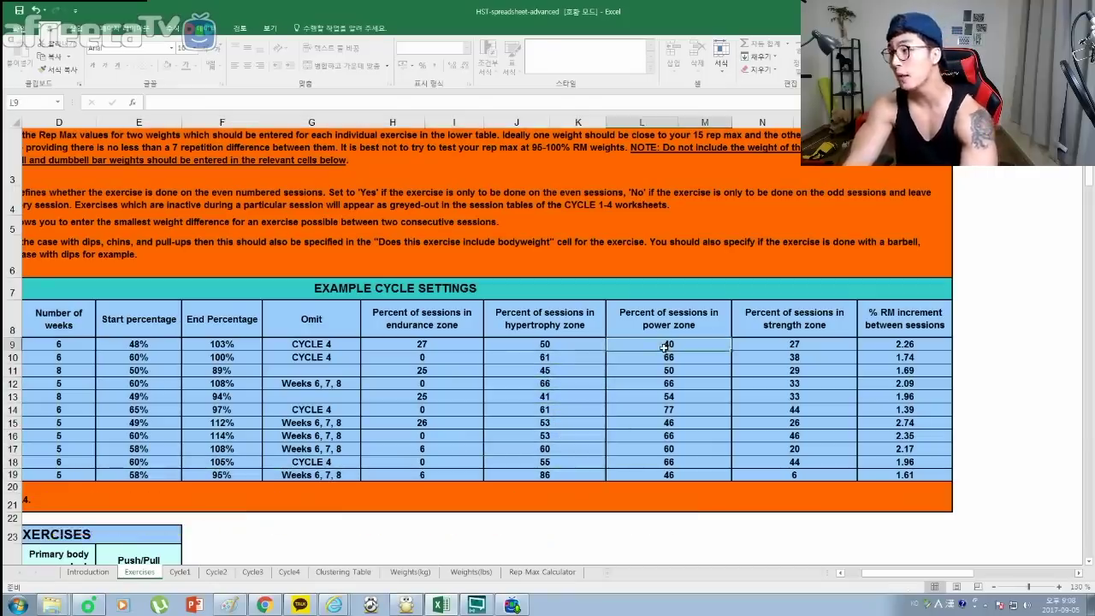
left_click(687, 413)
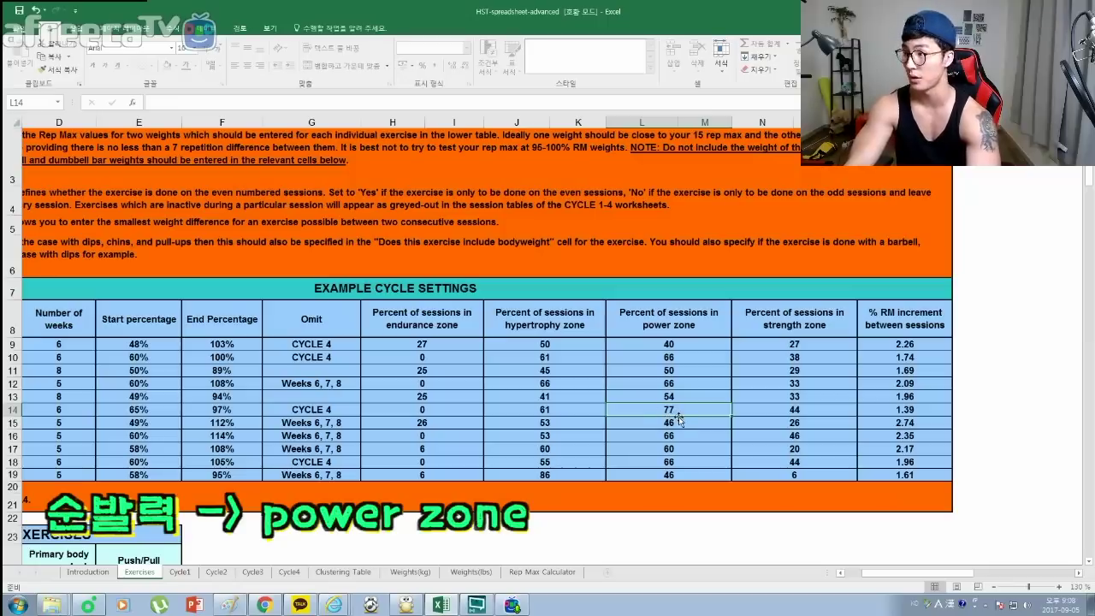
left_click(804, 325)
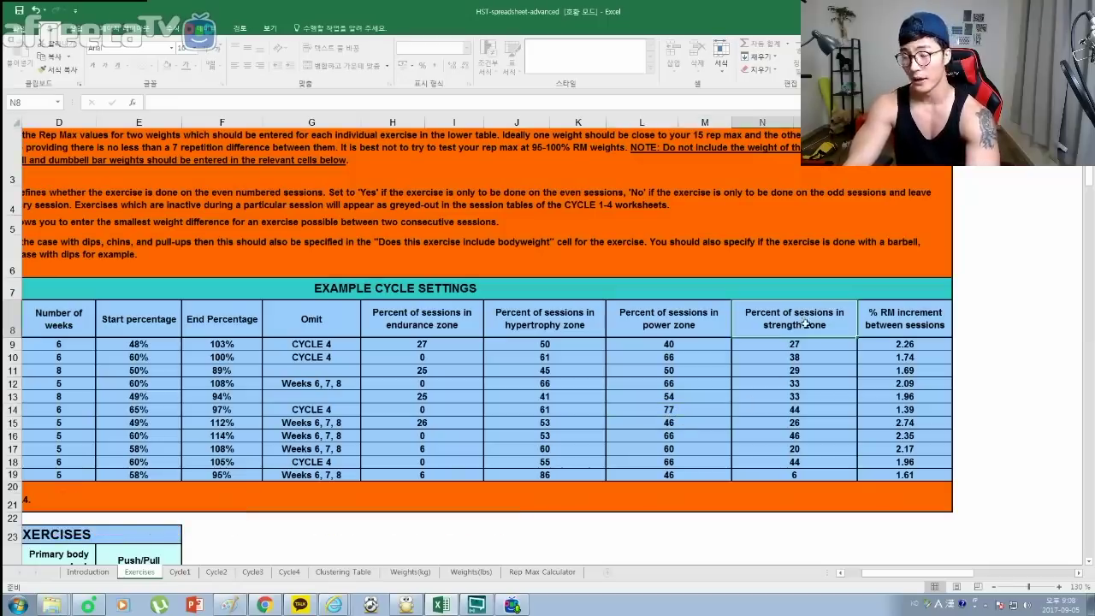
left_click_drag(801, 344, 798, 468)
left_click(794, 412)
left_click(806, 435)
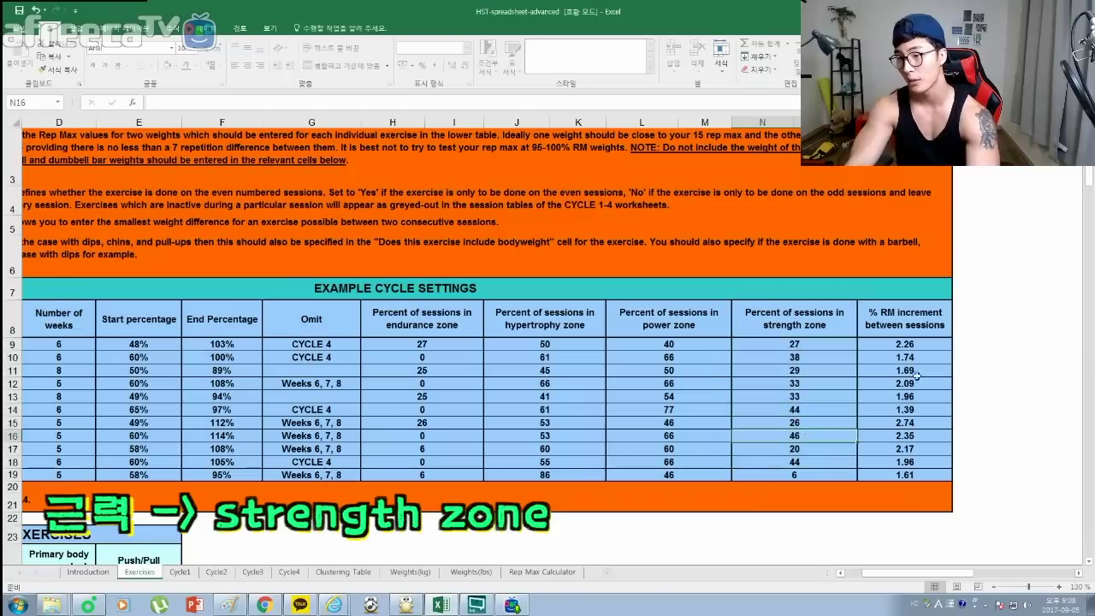
- Review the % RM increment between sessions for all example cycles
left_click_drag(914, 346, 905, 473)
left_click(905, 473)
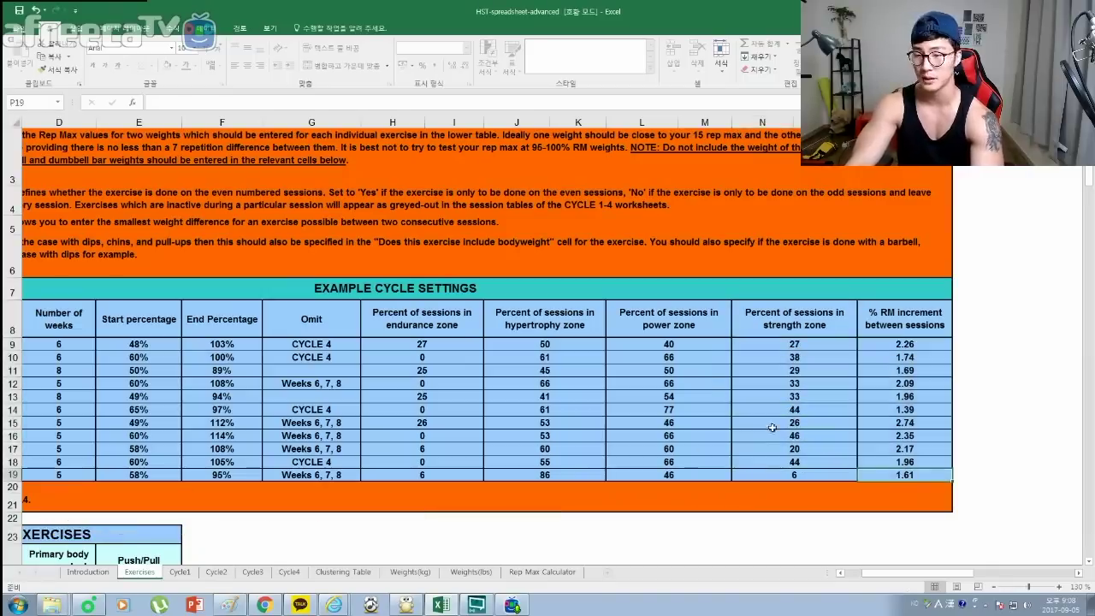
- Set the kilogram or pound weights option beside Table 1 to Lbs
scroll(865, 539, "down", 3)
left_click_drag(930, 580, 915, 582)
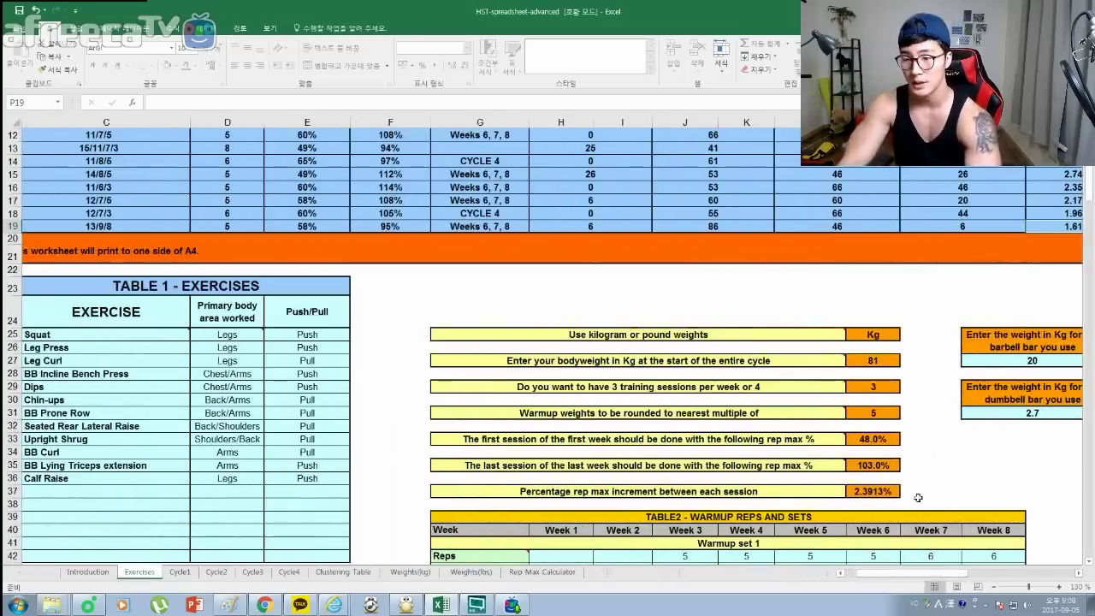
scroll(941, 572, "right", 1)
left_click(710, 335)
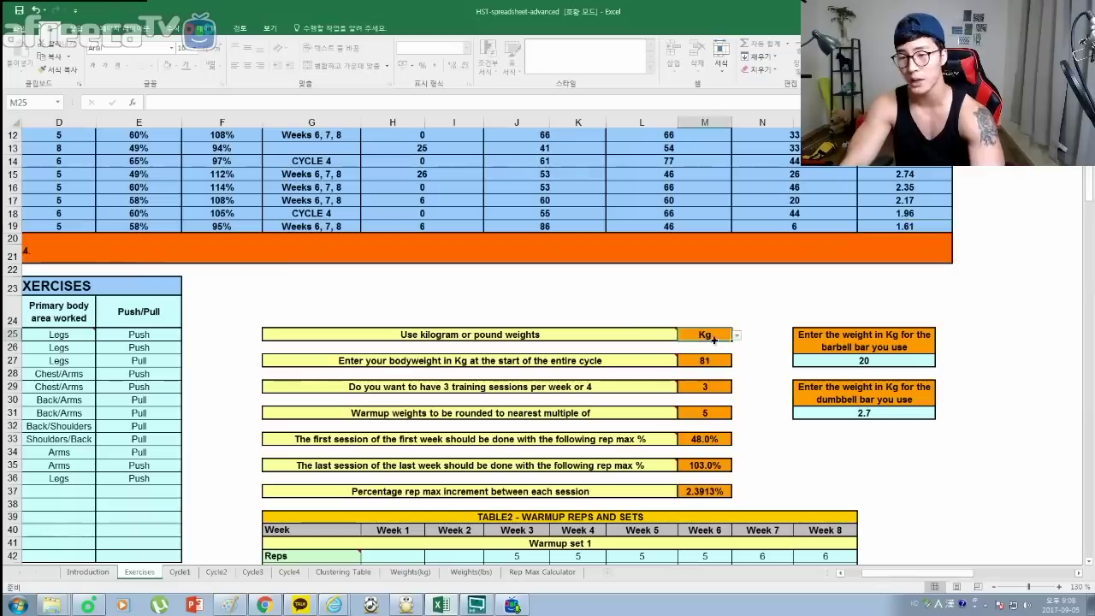
left_click(737, 335)
left_click(721, 349)
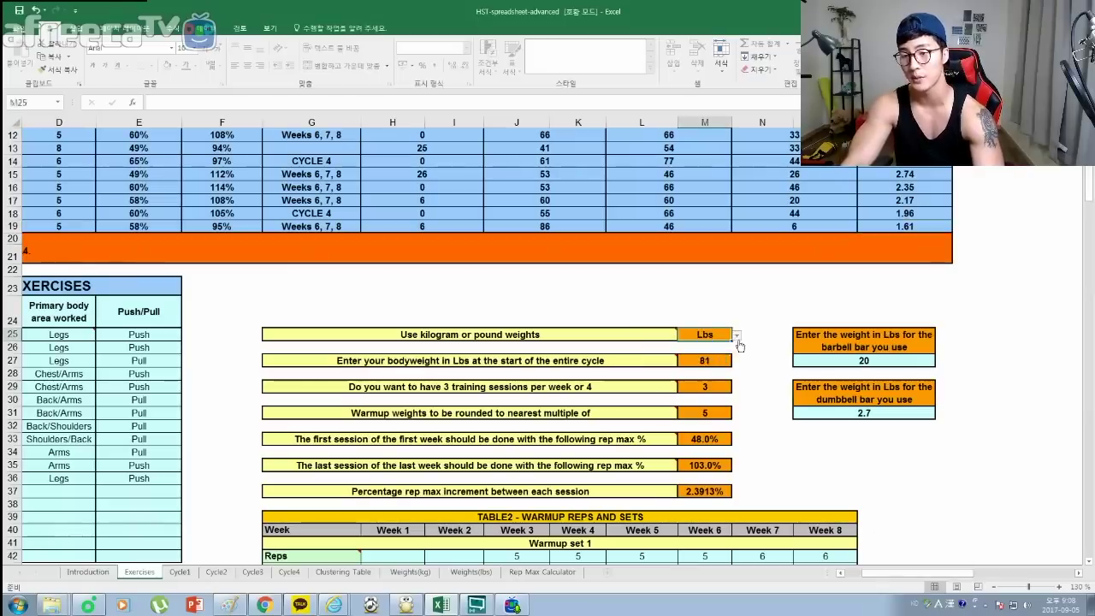
- Set the weight units to Kg and the bodyweight at the start of the entire cycle to 80
left_click(736, 336)
left_click(714, 359)
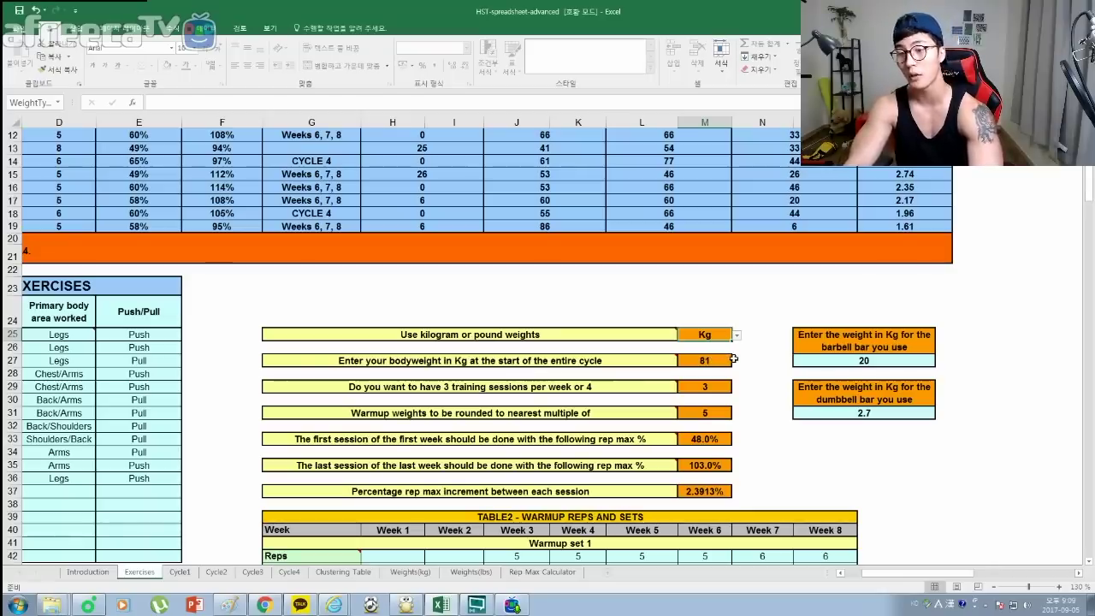
left_click(712, 361)
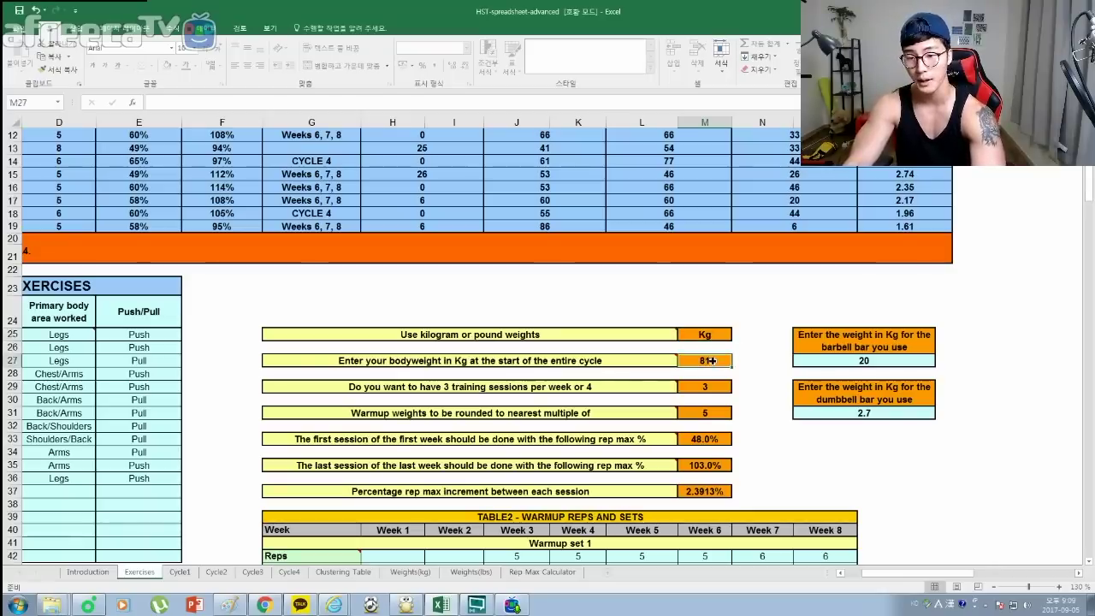
mouse_move(367, 362)
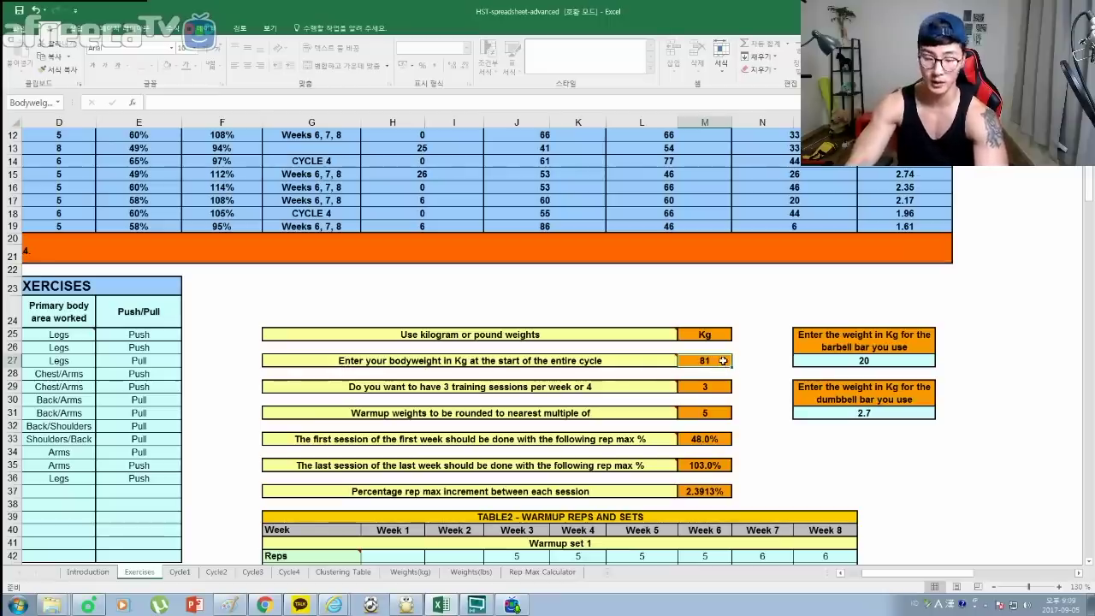
type("80")
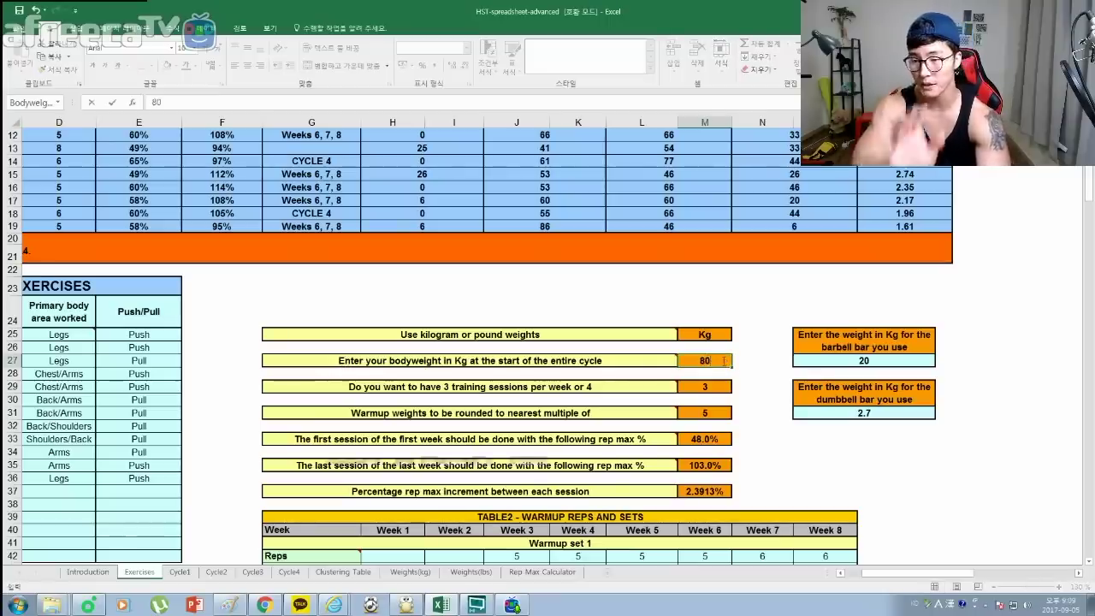
left_click(766, 388)
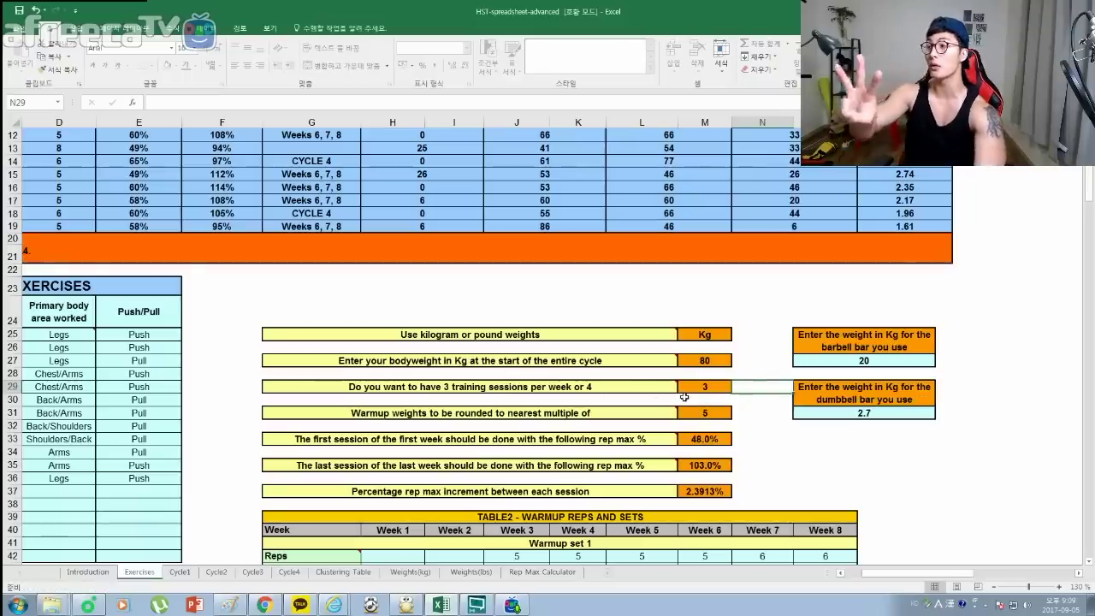
- Try 4 training sessions per week, then return the setting to 3
left_click(725, 386)
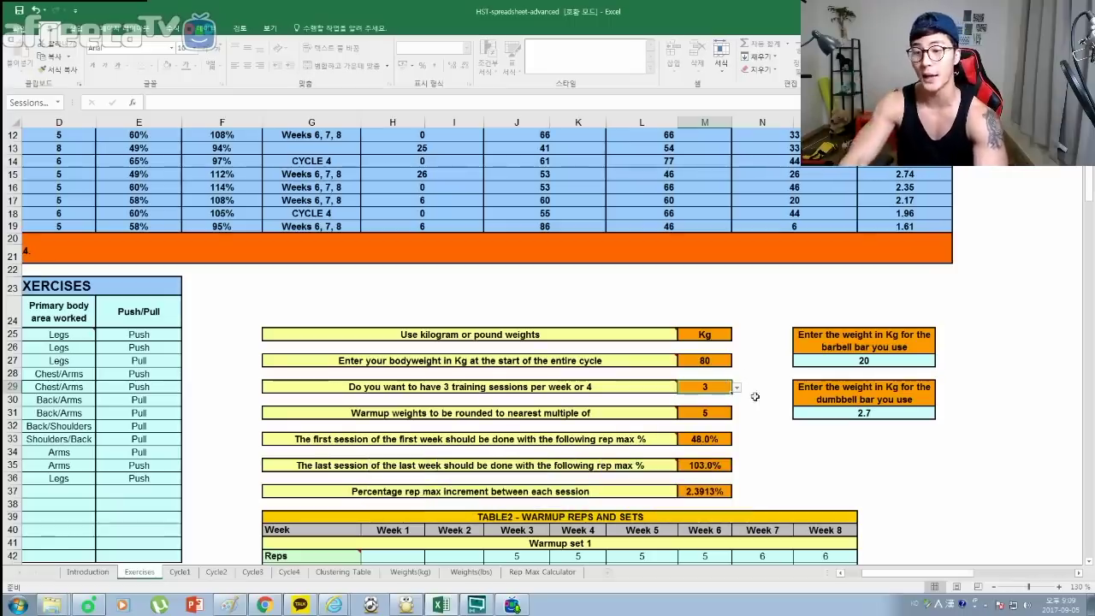
left_click(737, 388)
left_click(724, 411)
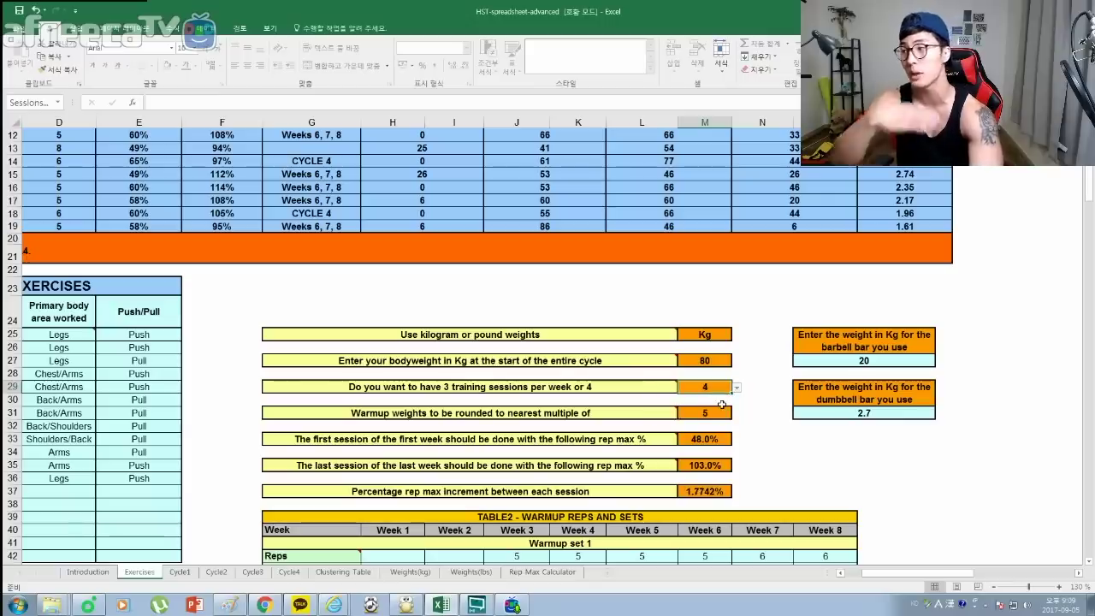
left_click(736, 388)
left_click(711, 399)
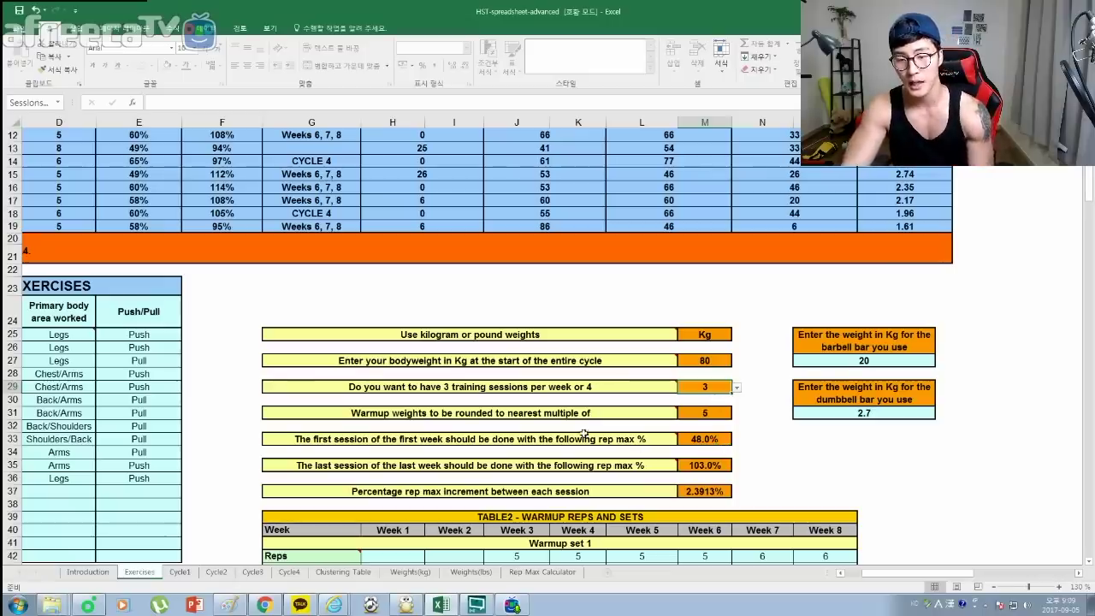
left_click(704, 413)
left_click(825, 465)
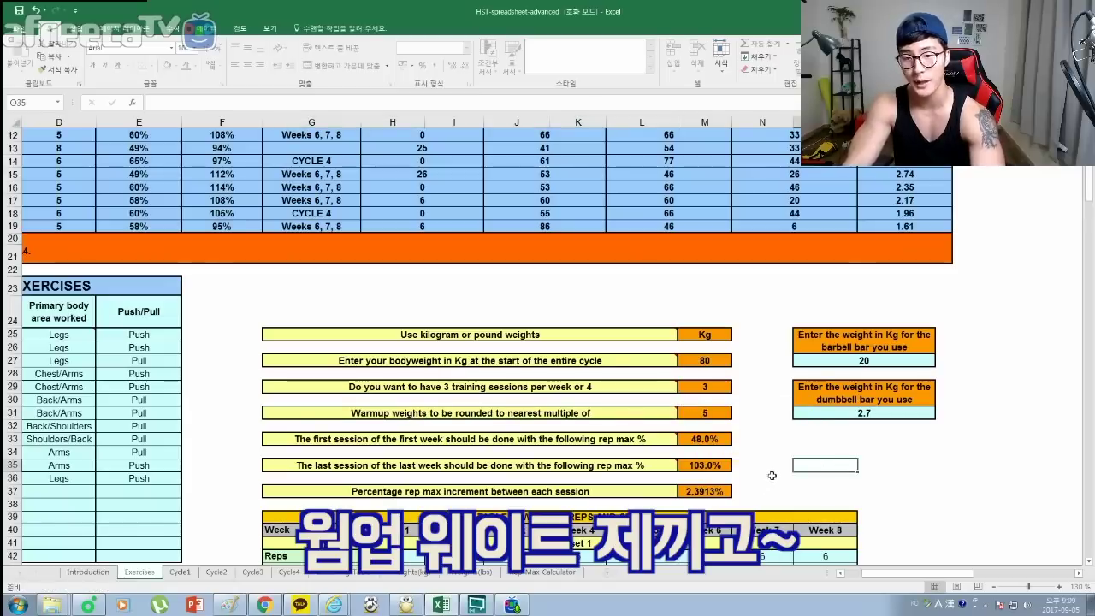
- Copy the percentages of the row 14 example cycle: set the first session's rep max to 65% and the last session's to 97%
scroll(714, 440, "up", 3)
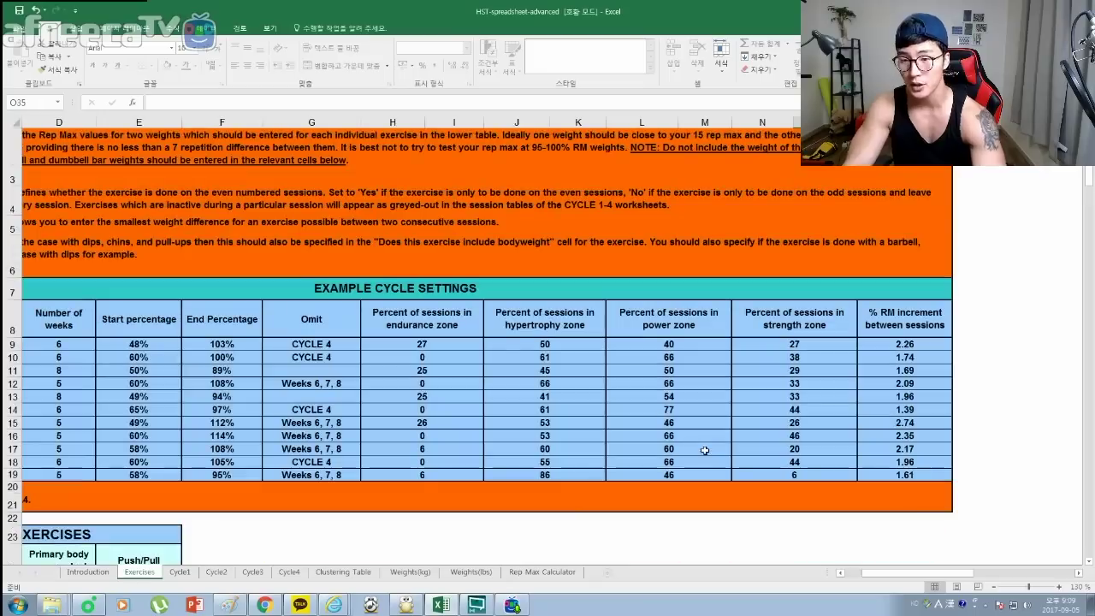
left_click(660, 407)
left_click_drag(655, 412, 137, 410)
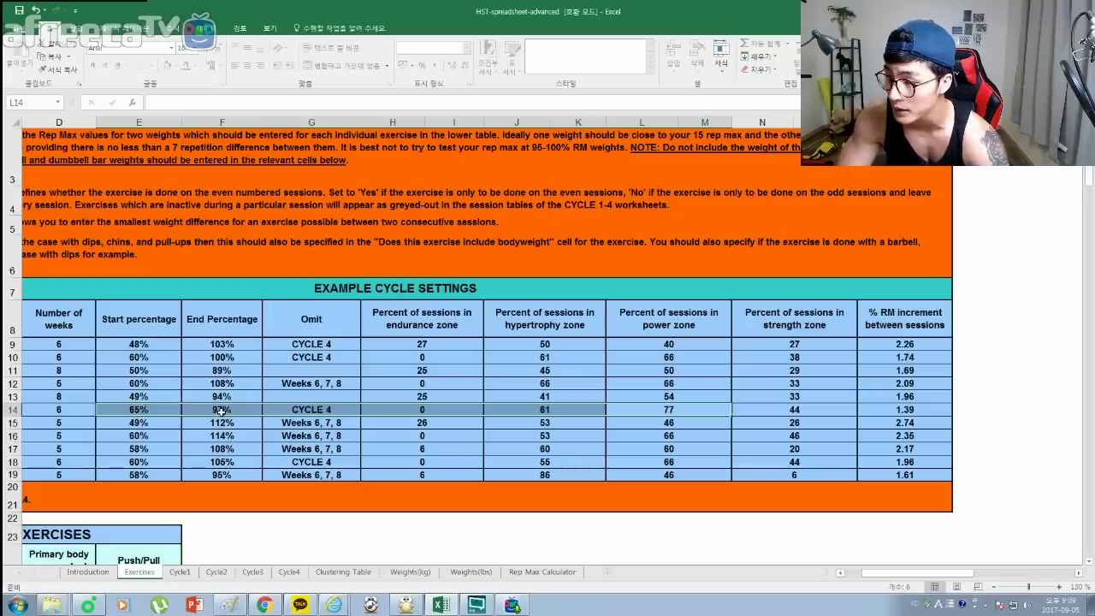
scroll(494, 436, "down", 5)
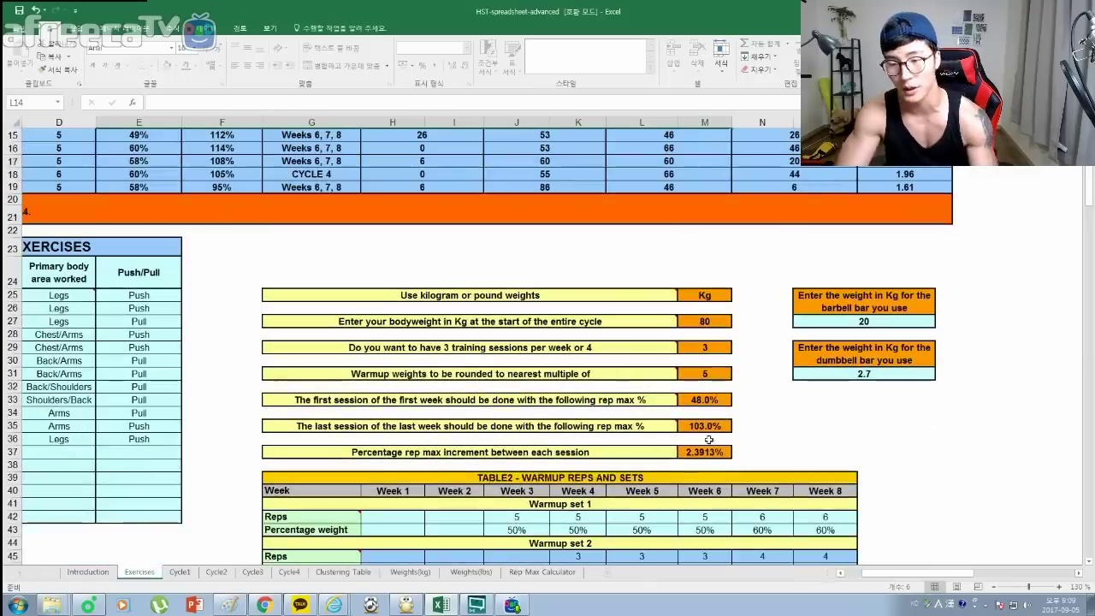
scroll(722, 439, "up", 1)
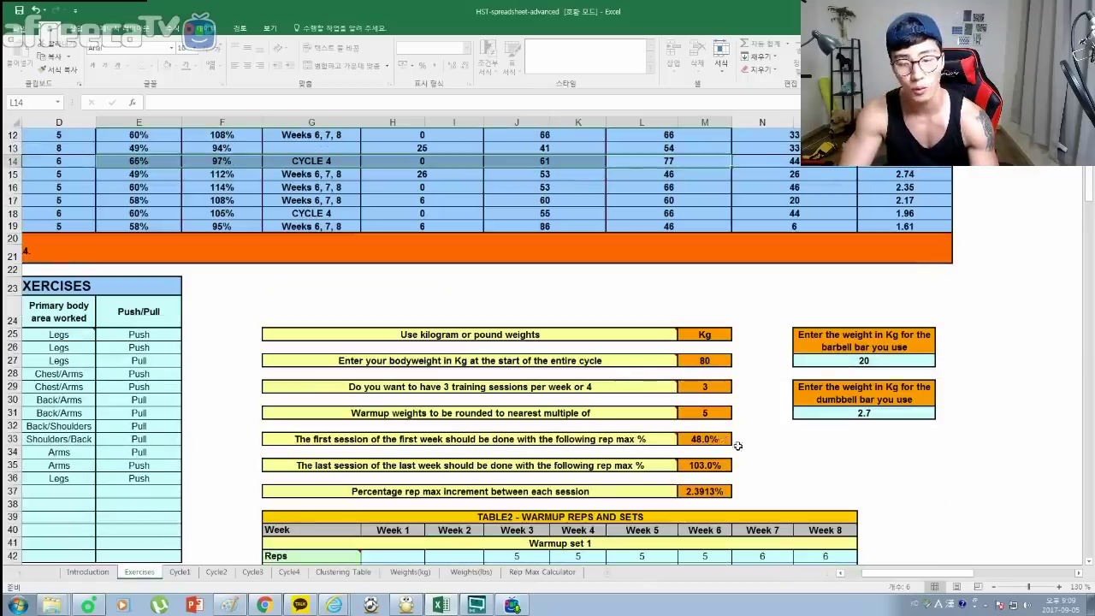
scroll(723, 443, "up", 1, "ctrl")
left_click(723, 449)
type("65")
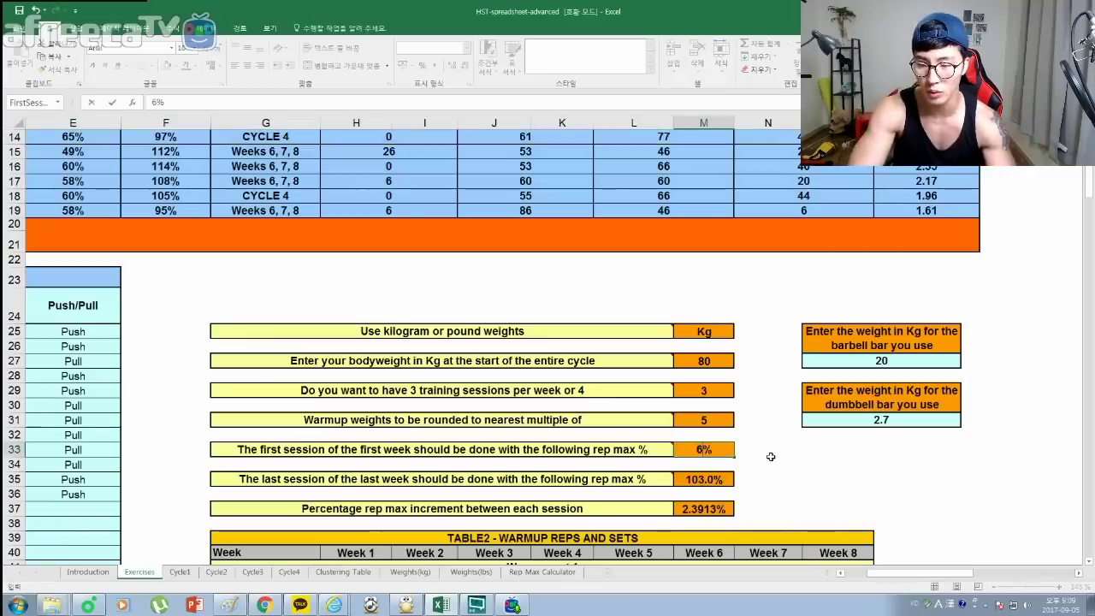
left_click(711, 476)
type("97")
left_click(791, 494)
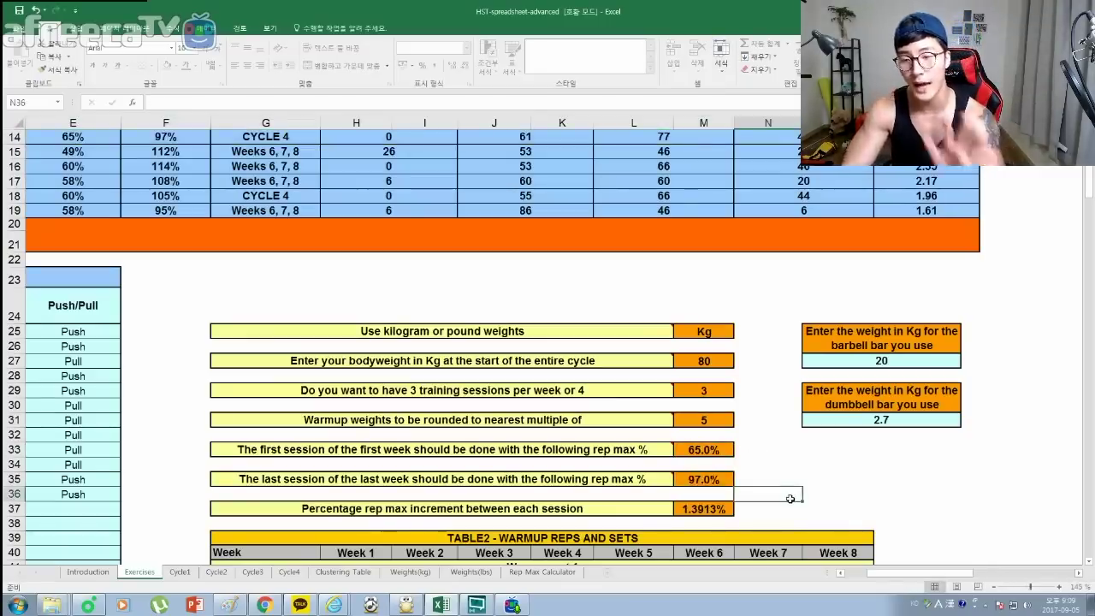
- Compare the entered first- and last-session rep max percentages with the example cycle settings
scroll(692, 348, "up", 3)
left_click(681, 350)
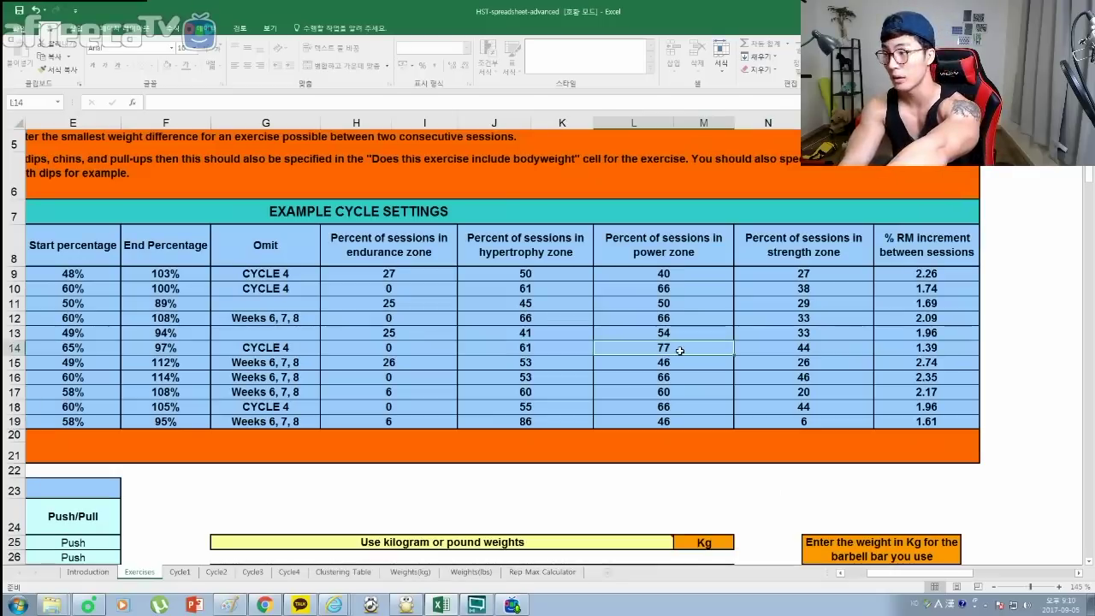
scroll(677, 349, "down", 5)
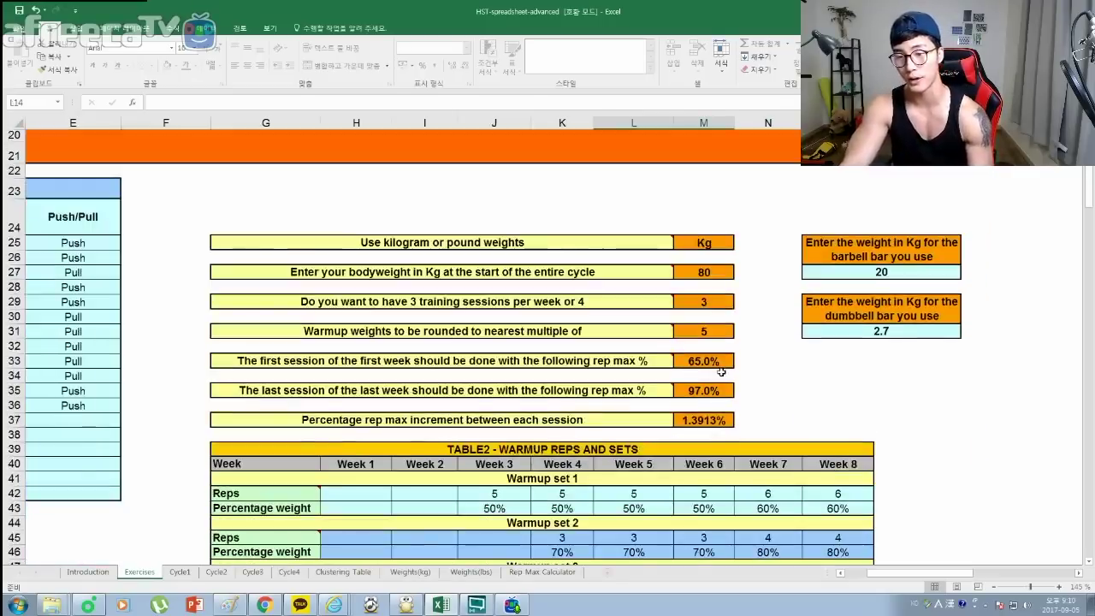
scroll(571, 345, "up", 4)
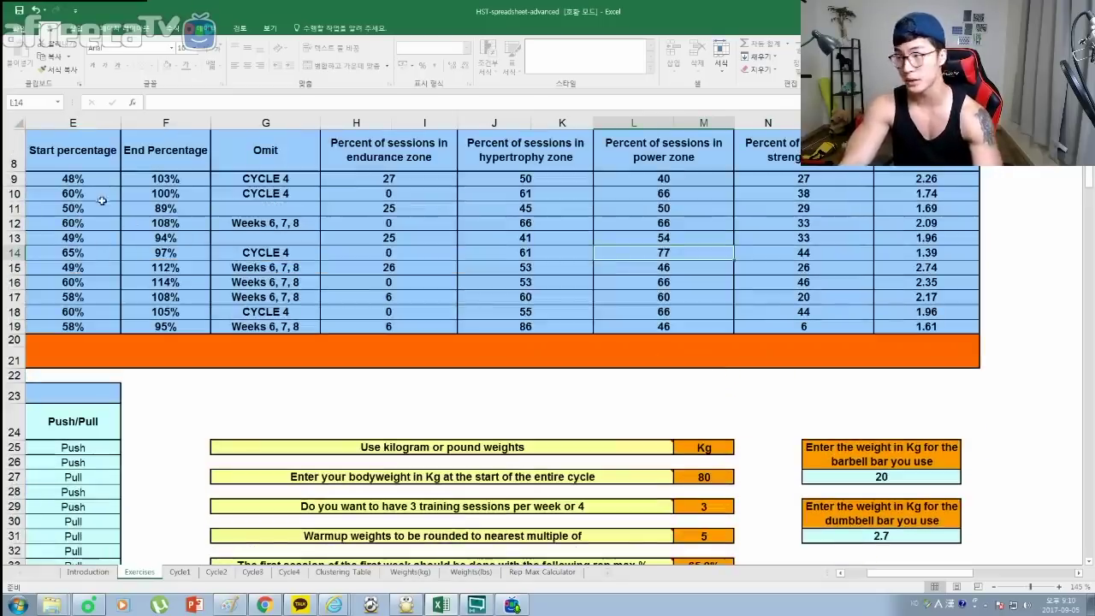
scroll(636, 469, "down", 2)
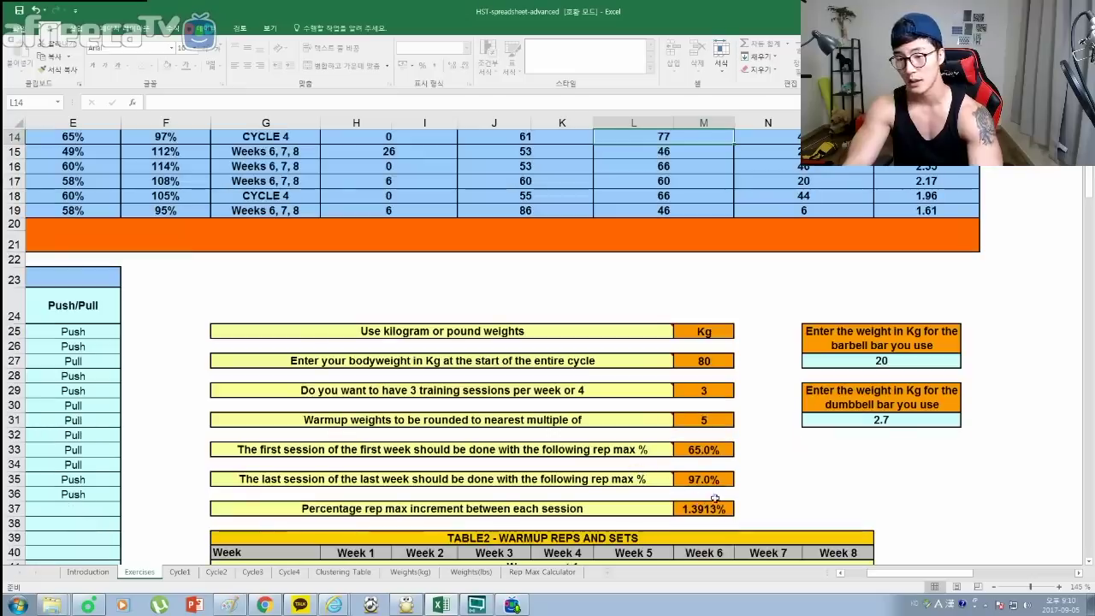
left_click(703, 450)
left_click(707, 467)
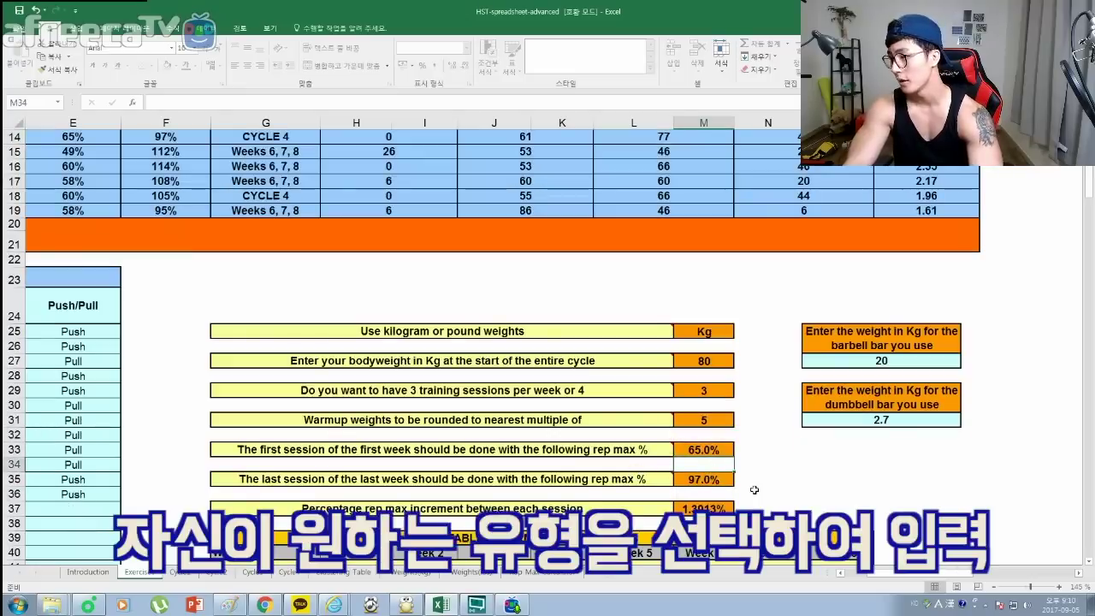
- Review the warmup reps table and the rep max test blocks from Squat to BB Incline Bench Press
scroll(757, 490, "down", 2)
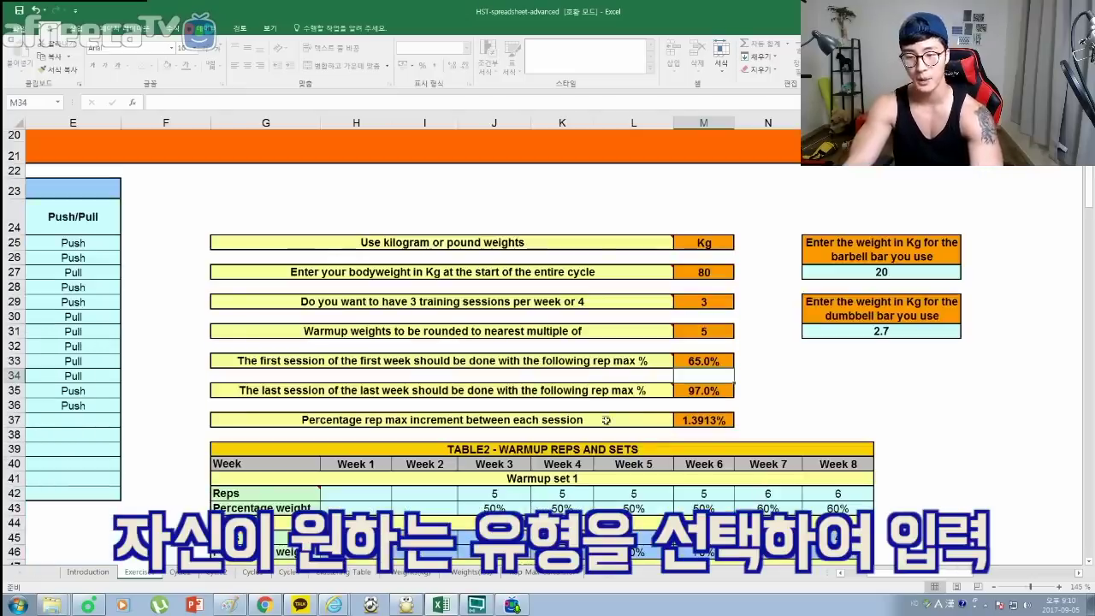
scroll(539, 469, "down", 3)
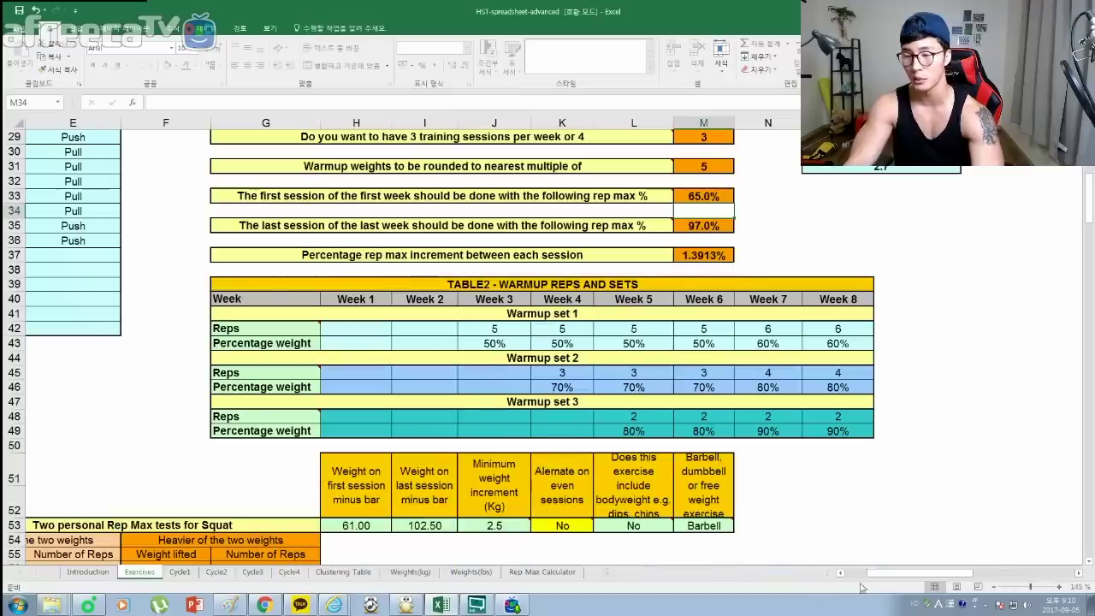
scroll(552, 447, "left", 4)
scroll(657, 470, "down", 7)
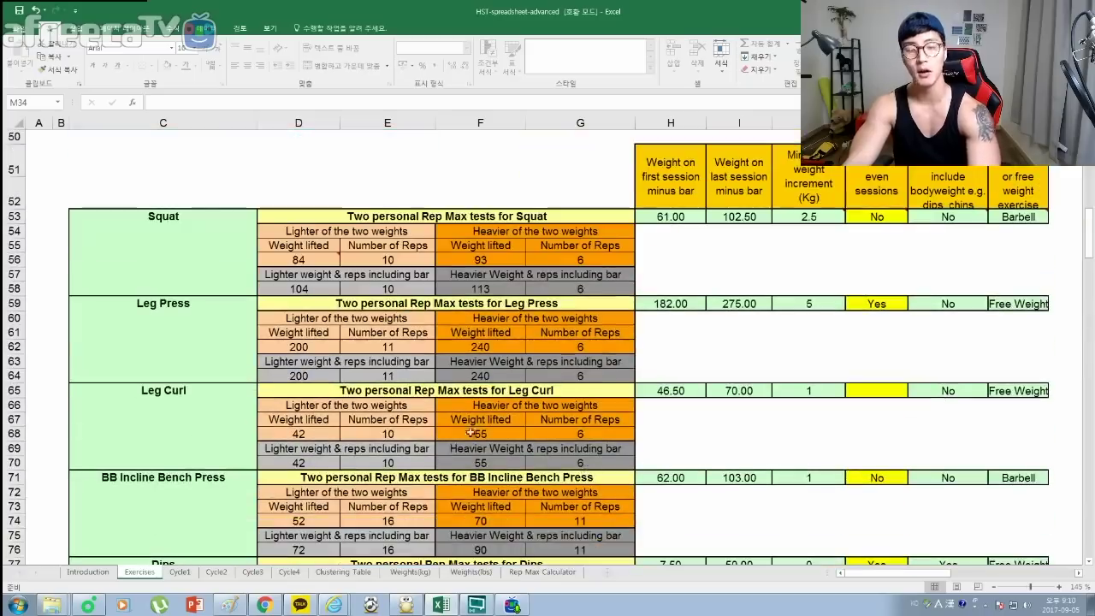
left_click(176, 233)
left_click(176, 318)
left_click(178, 305)
left_click(177, 392)
left_click(193, 476)
- Rename the Squat exercise in Table 1 with a Korean name and look at its rep max test block
double_click(207, 440)
type("s")
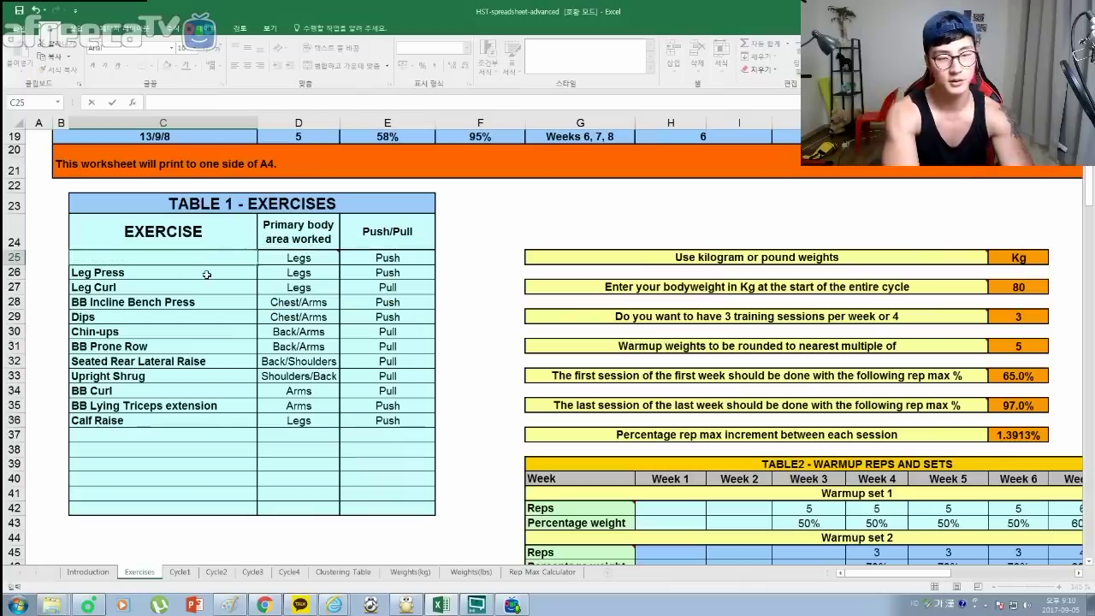
type("ㅡ쿼")
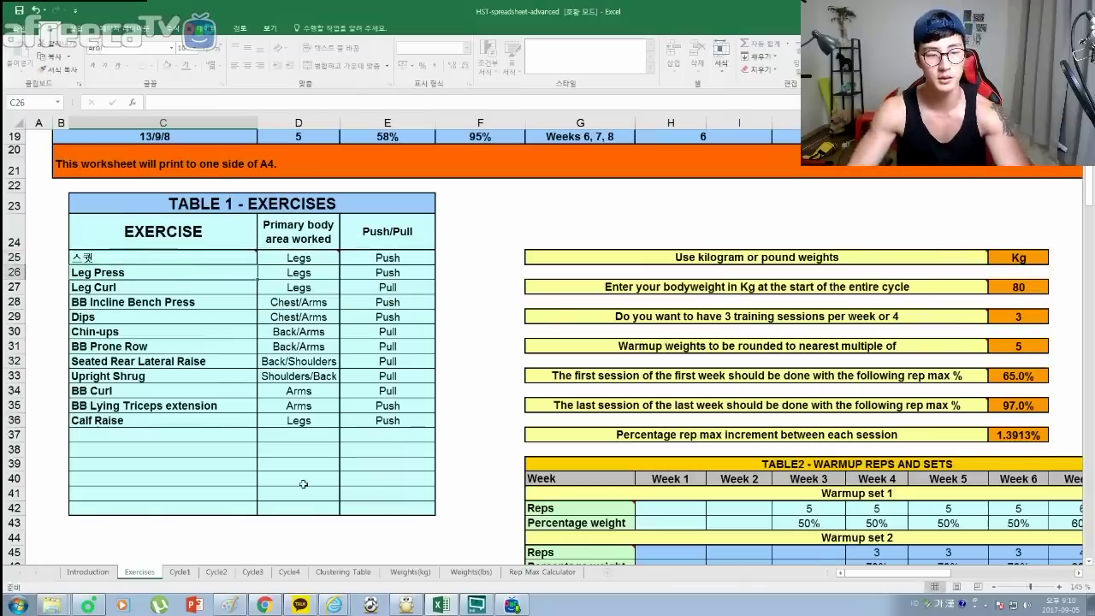
key("Return")
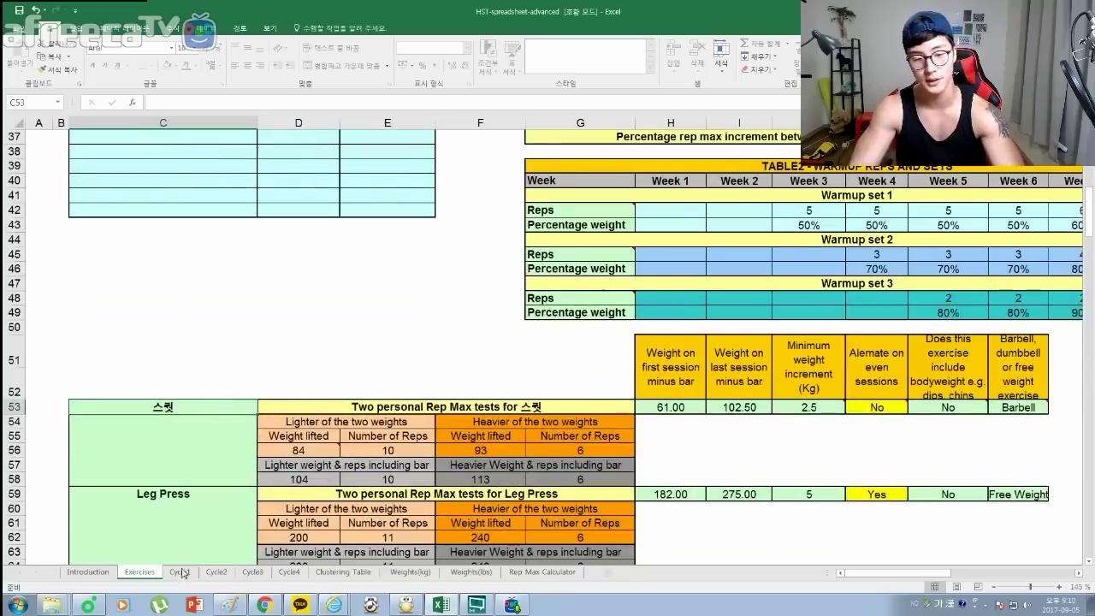
- Check how the renamed first exercise appears in the Week 1 sessions on the Cycle1 worksheet
key("ctrl+Page_Down")
scroll(898, 572, "left", 3)
left_click(49, 192)
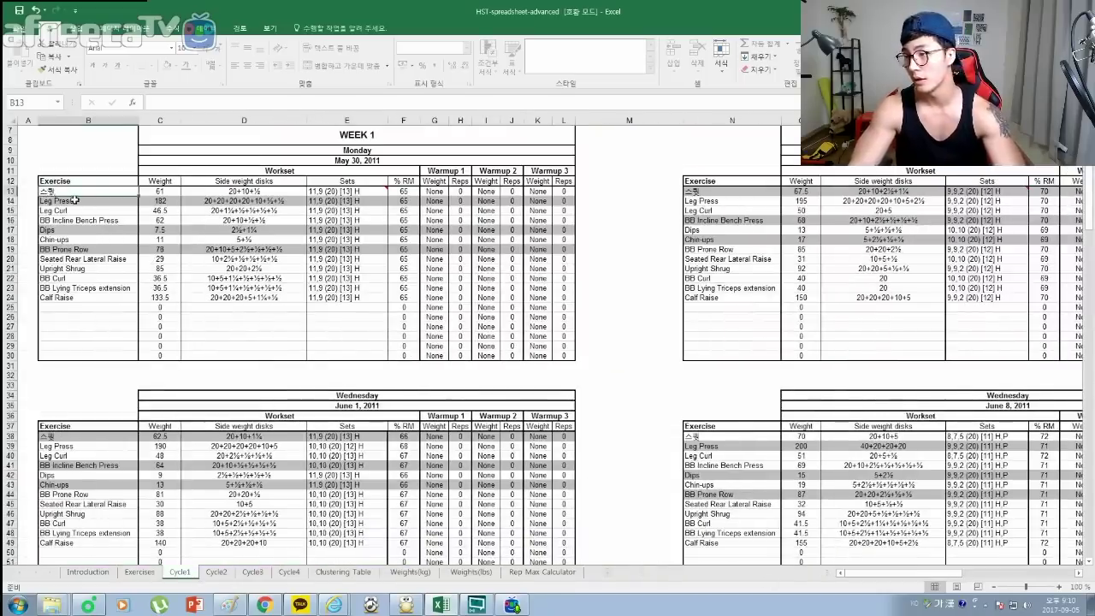
scroll(74, 201, "up", 7)
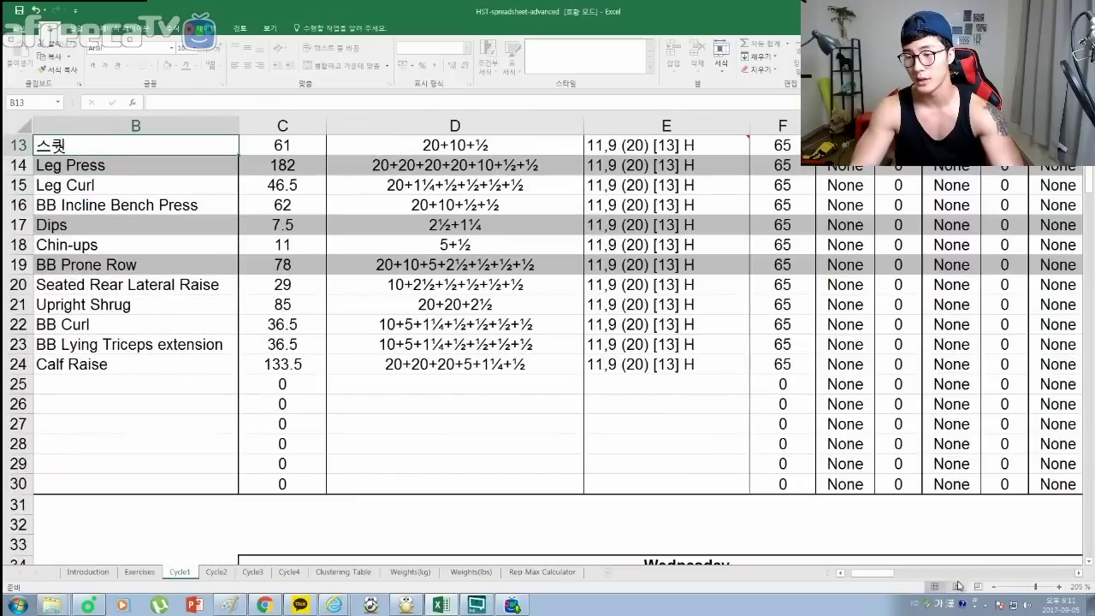
- Compare Table 1 with the Cycle1 sessions once more and restore the Squat name on the Exercises worksheet
left_click(142, 573)
scroll(220, 484, "up", 7)
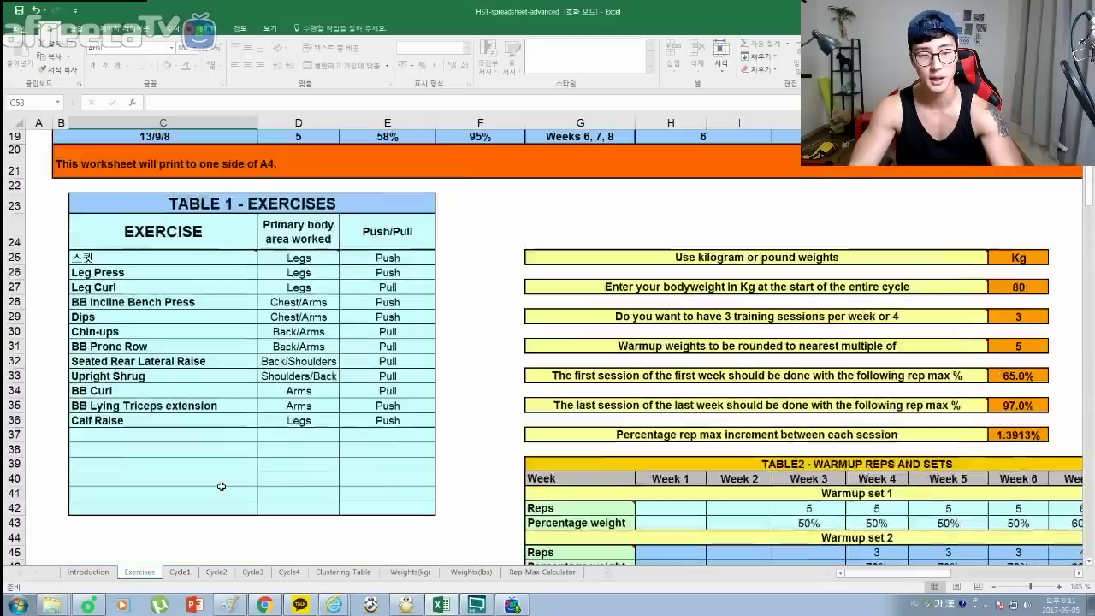
key("ctrl+Page_Down")
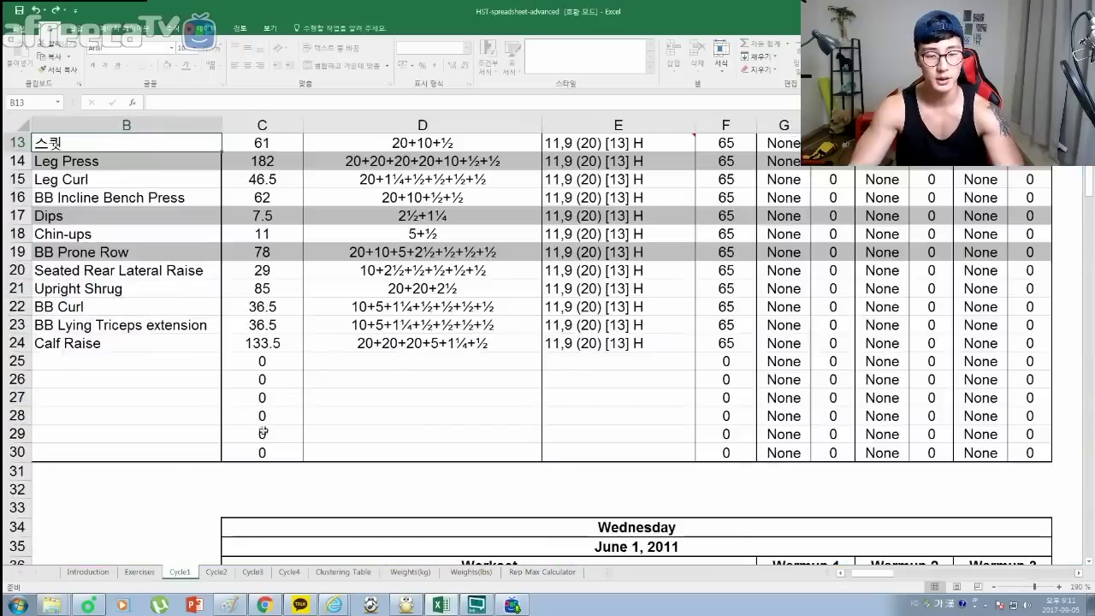
scroll(350, 543, "down", 2)
scroll(329, 546, "down", 5)
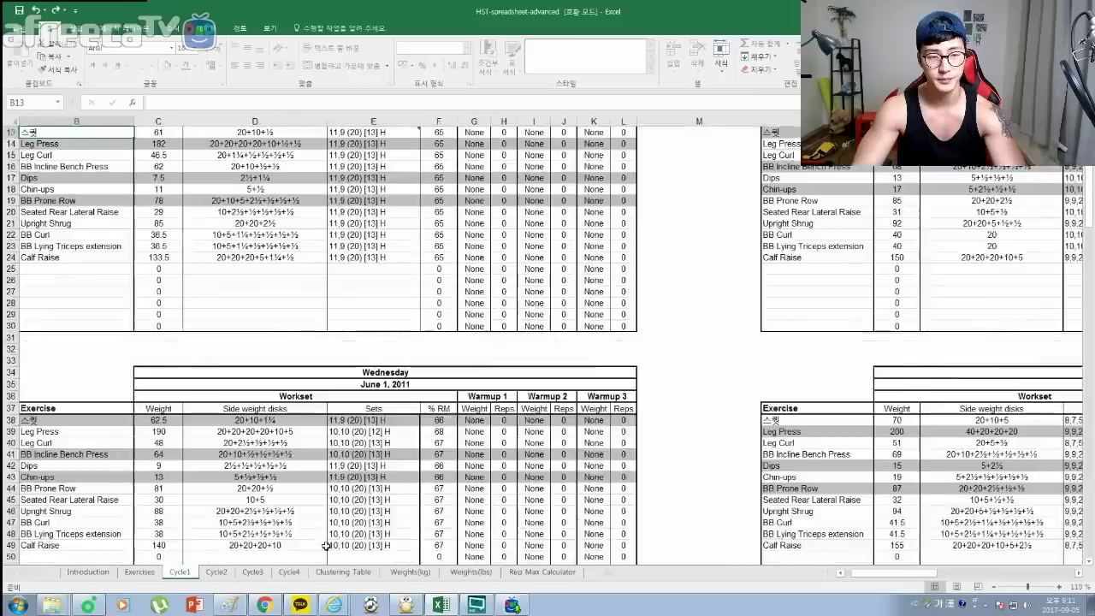
key("ctrl+Page_Up")
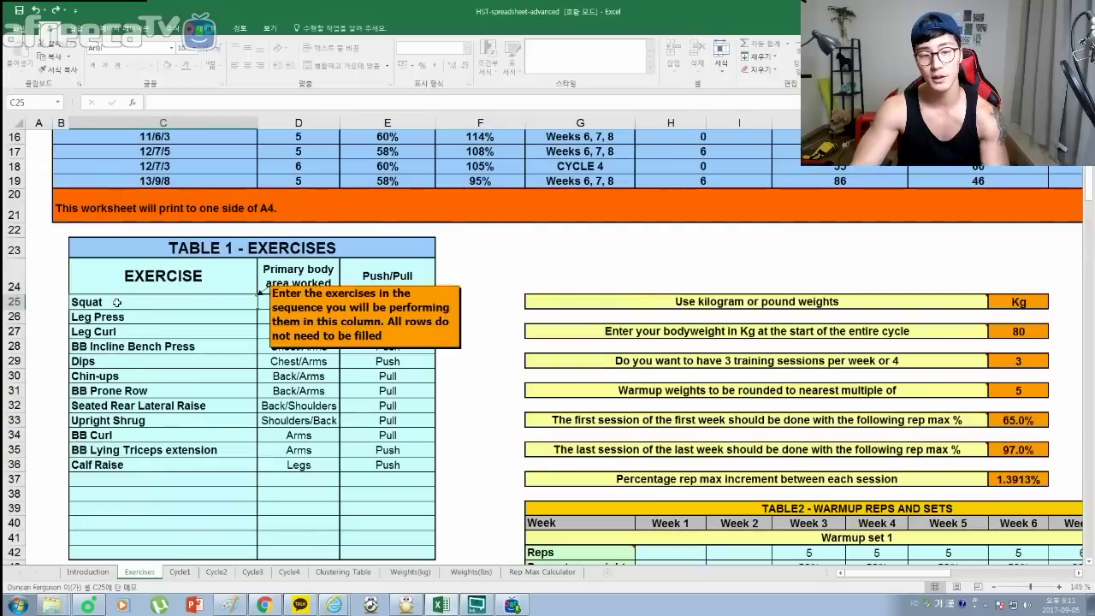
- Review the primary body area worked for the exercises in Table 1
left_click(187, 361)
left_click(312, 303)
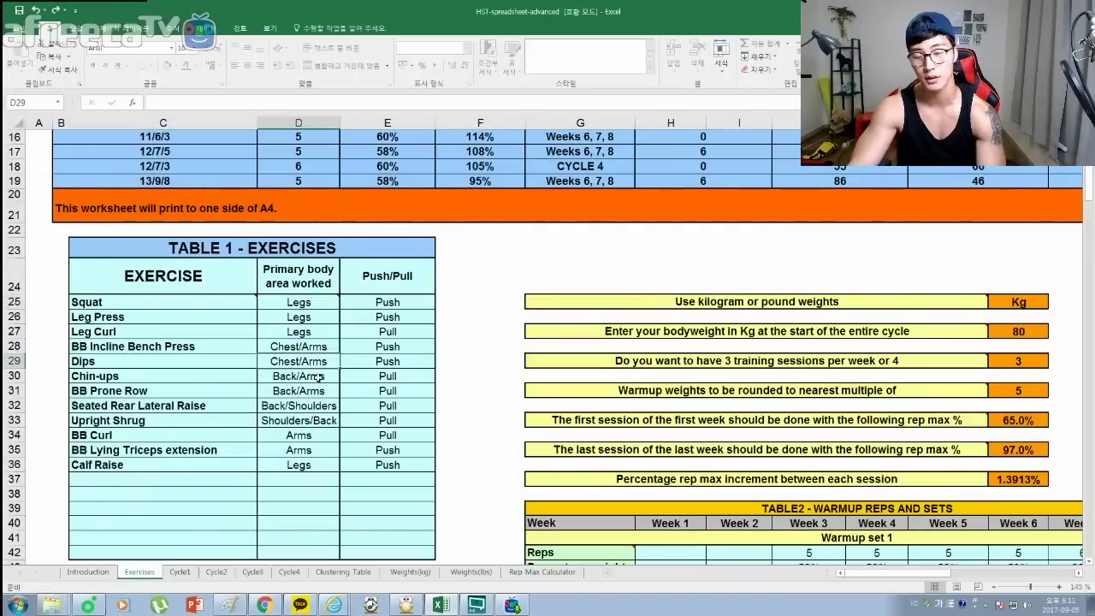
left_click(298, 449)
left_click(299, 390)
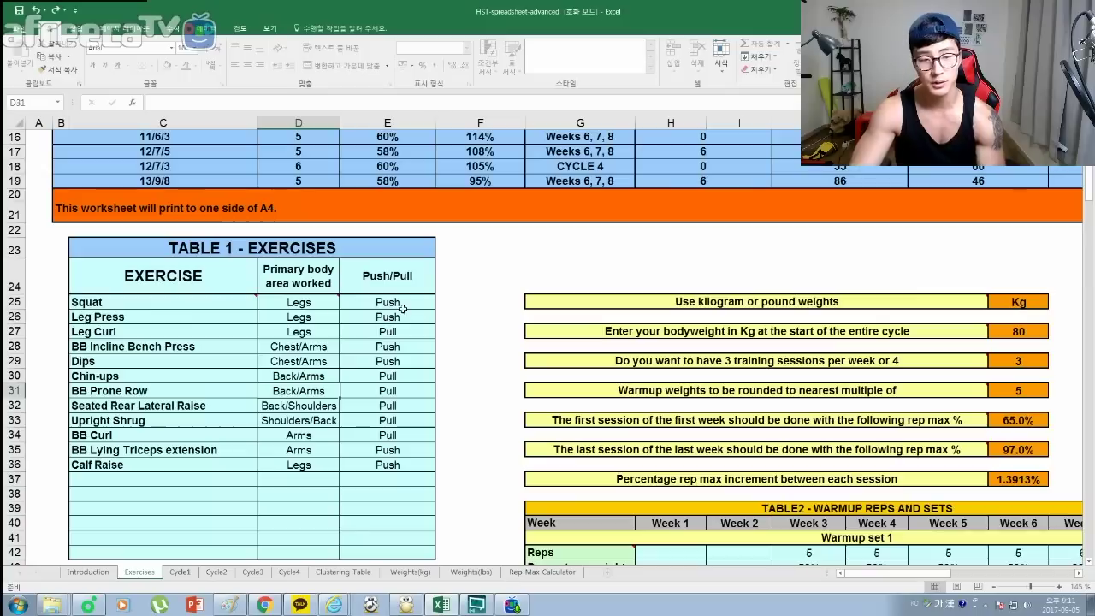
- Go through the exercise sequence in Table 1 from Squat down to Calf Raise
left_click(150, 302)
left_click(151, 320)
left_click(152, 346)
left_click(159, 376)
left_click(170, 406)
left_click(176, 420)
left_click(181, 435)
left_click(180, 451)
left_click(180, 465)
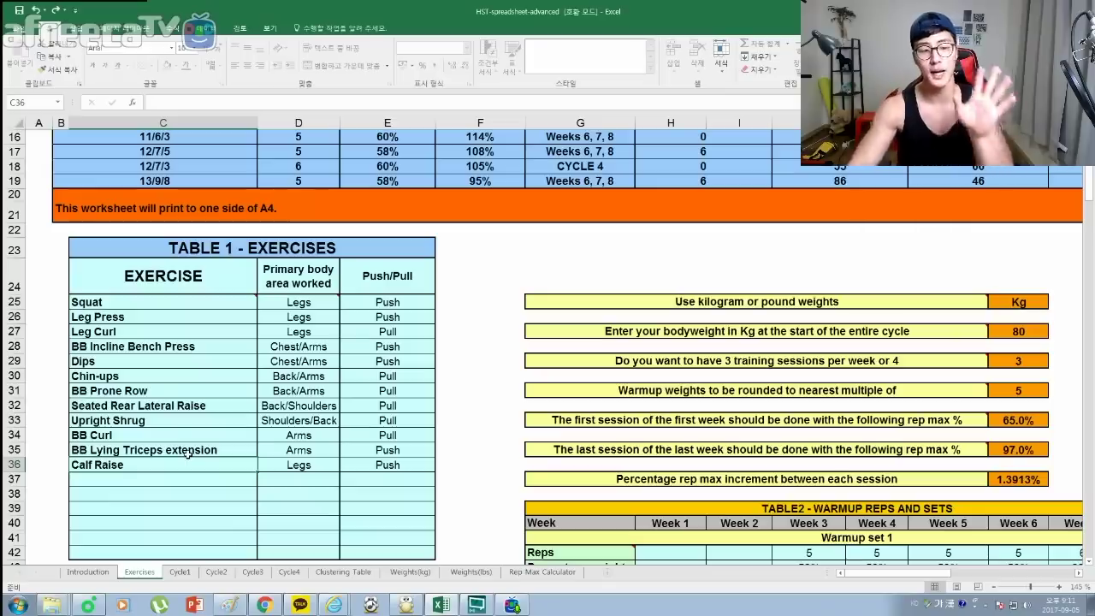
- Add Deadlift as a new exercise in the first empty row of Table 1, below Calf Raise
left_click(185, 479)
left_click(185, 494)
left_click(186, 508)
left_click(189, 522)
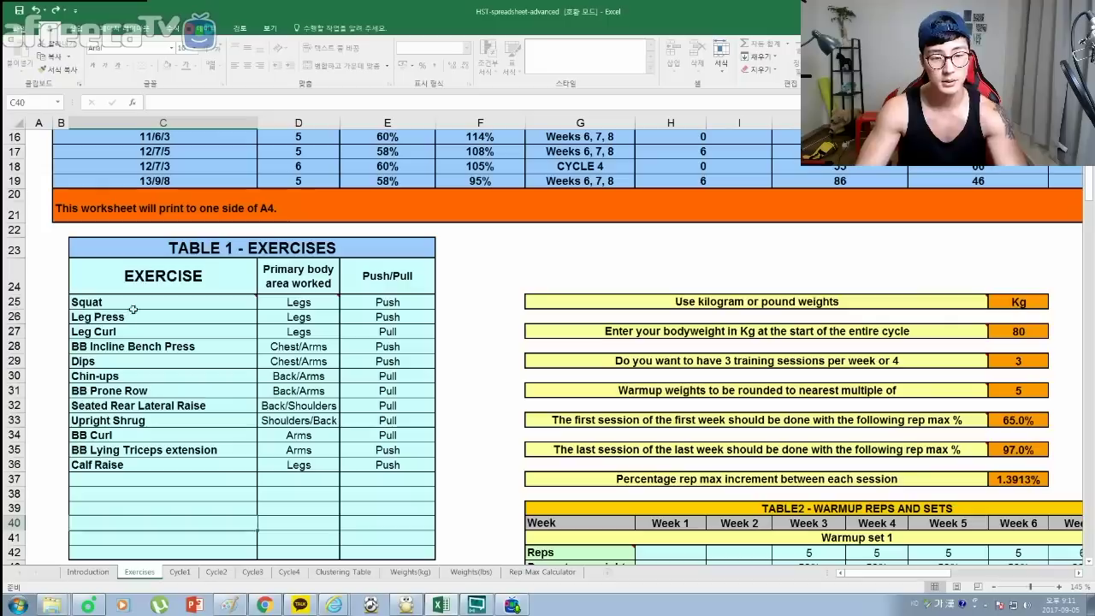
left_click(155, 479)
type("ㅇㄷㅁ")
key("BackSpace")
key("BackSpace")
key("Hangul")
key("BackSpace")
type("Deadlift")
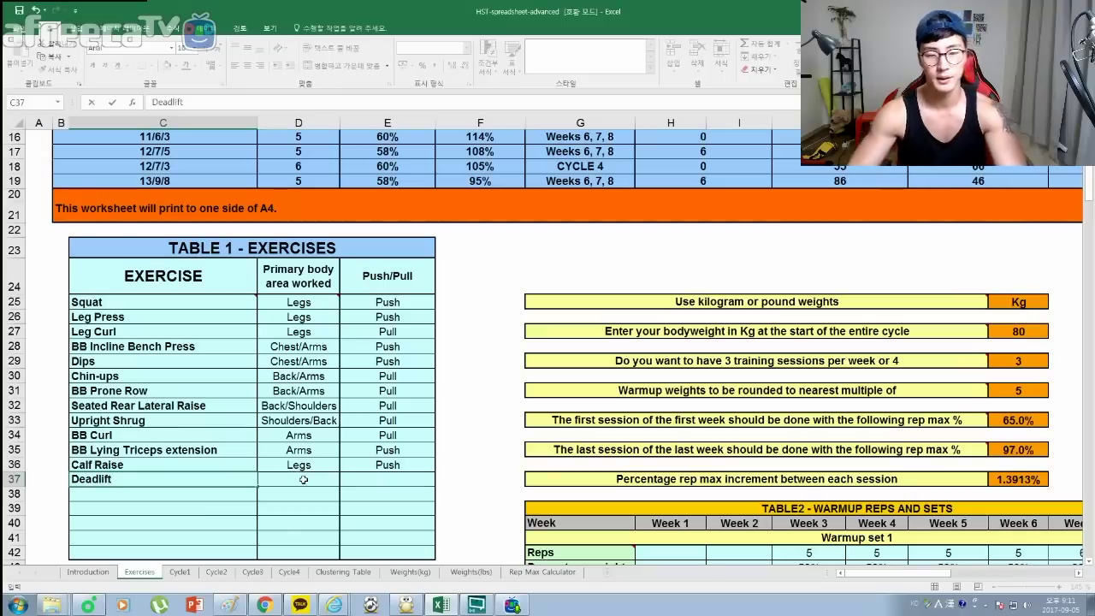
- Set Deadlift's primary body area to Legs and its movement type to Push in Table 1
left_click(303, 479)
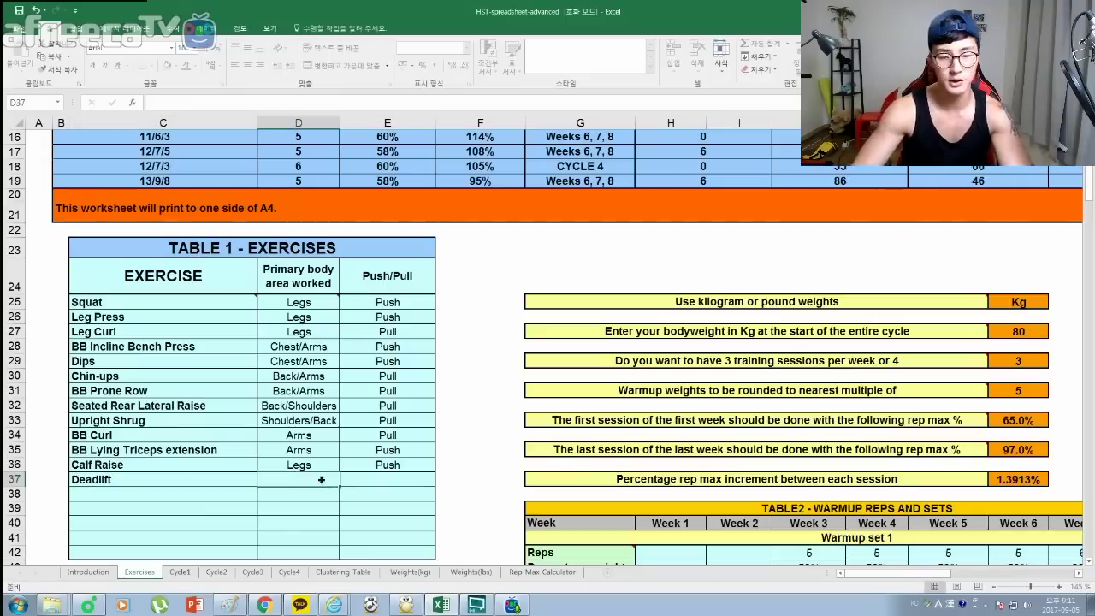
type("le")
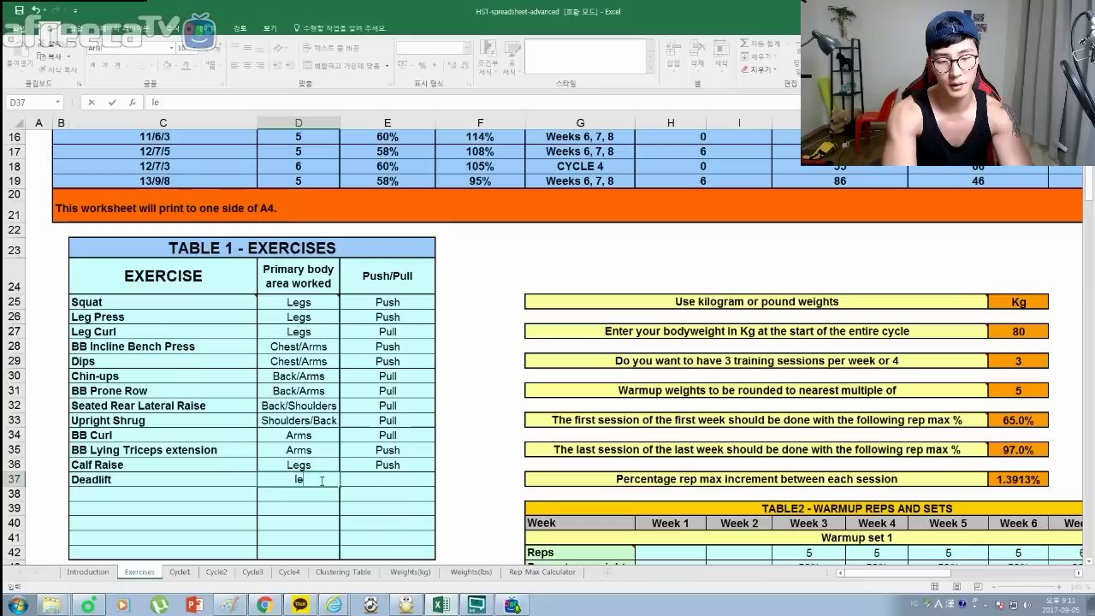
type("Le")
key("Return")
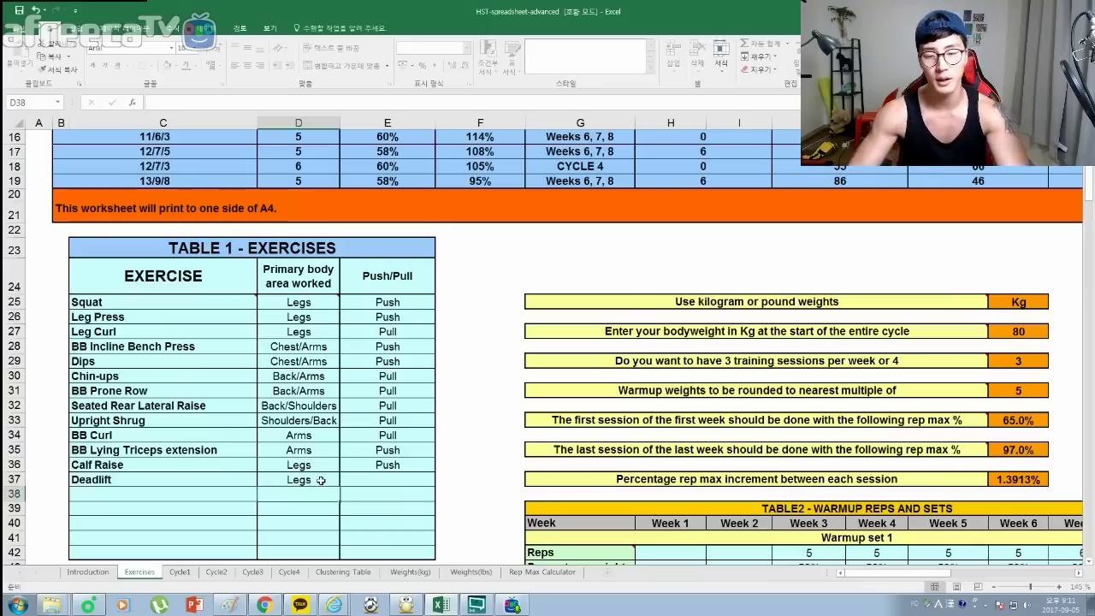
left_click(366, 481)
type("P")
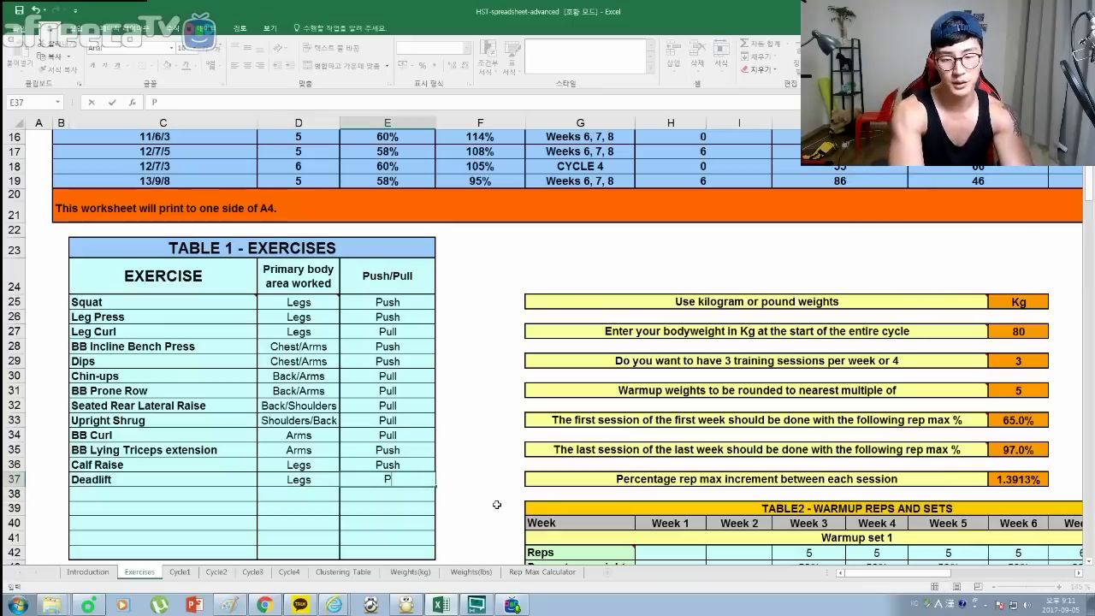
type("Pus")
left_click(483, 520)
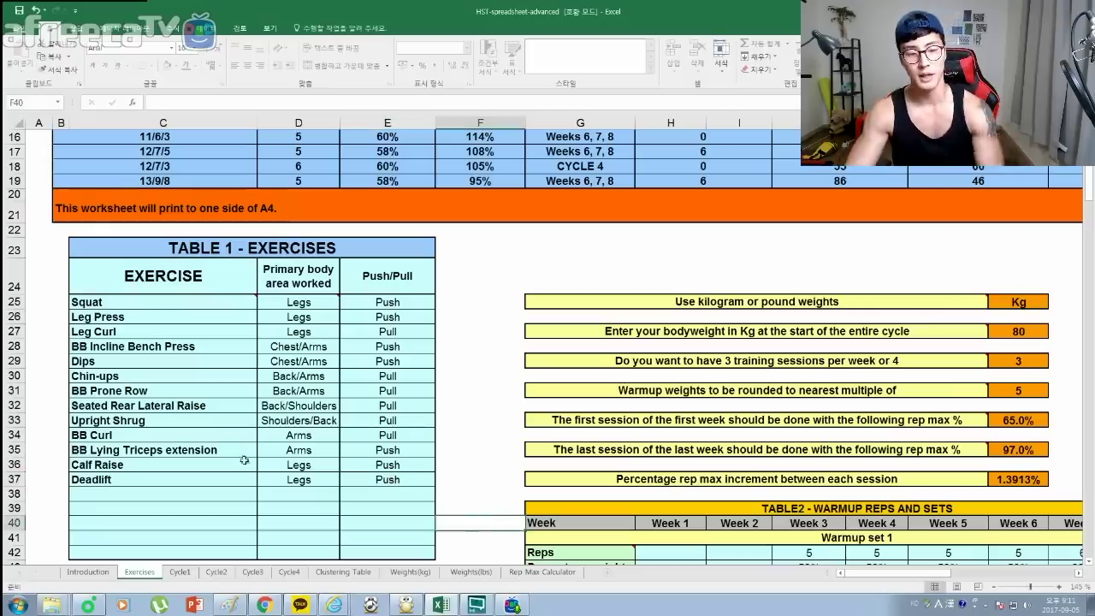
- Enter the Squat rep max tests as 100 for 20 reps on the lighter weight and 210 for the heavier weight lifted
left_click(131, 480)
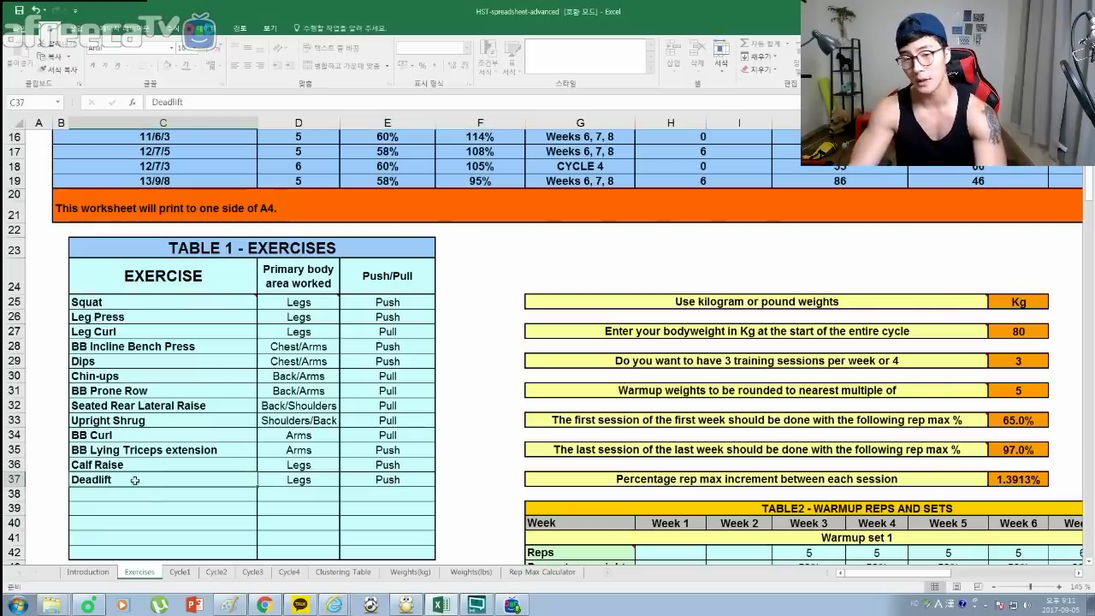
scroll(368, 455, "down", 10)
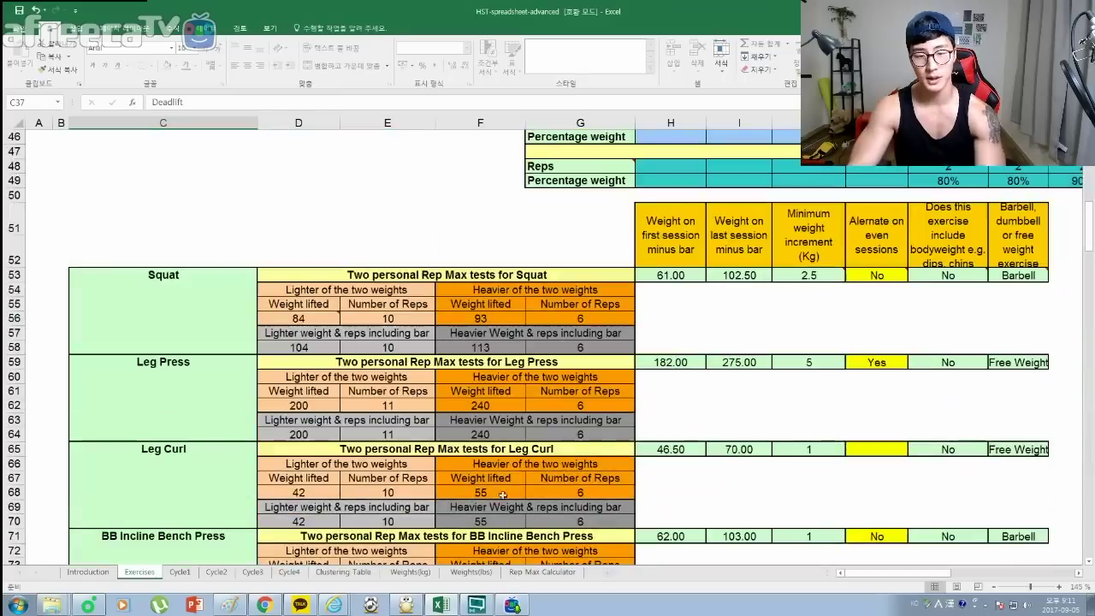
left_click(322, 316)
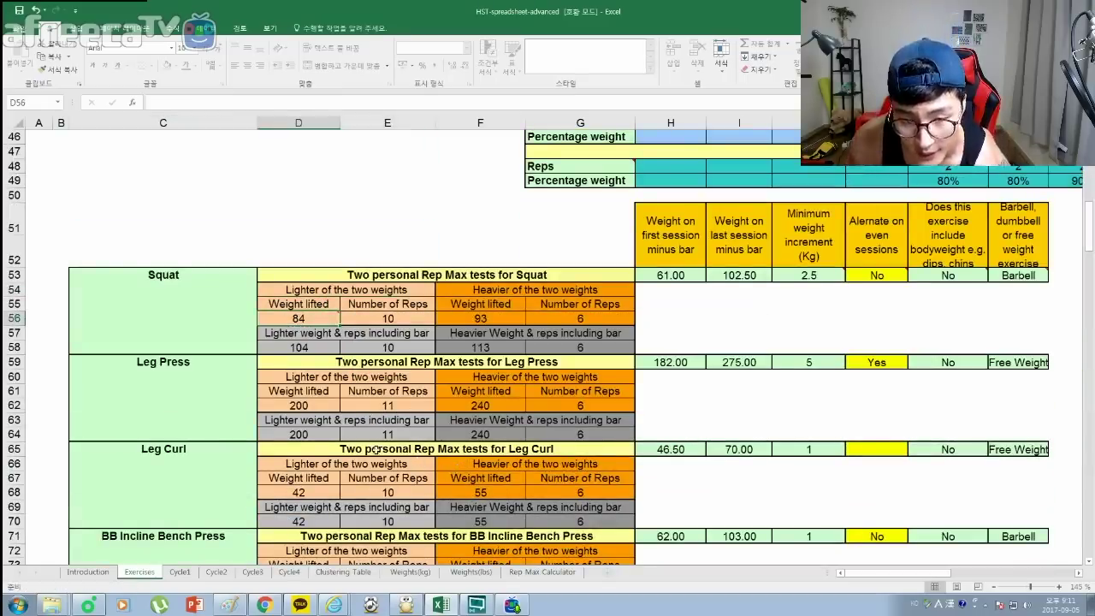
left_click(323, 321)
type("100")
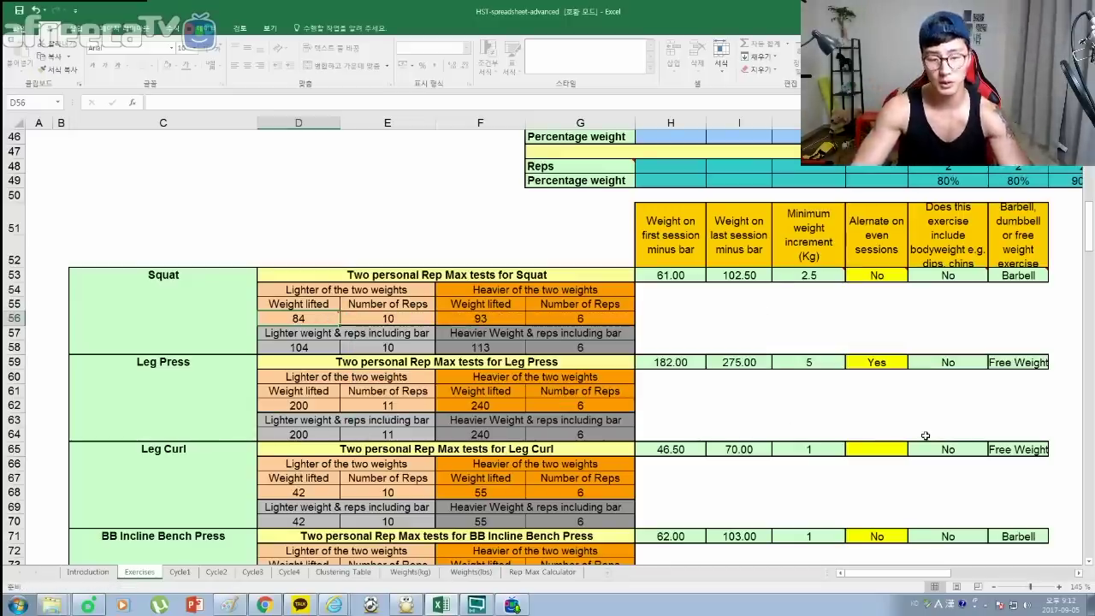
key("Tab")
type("20")
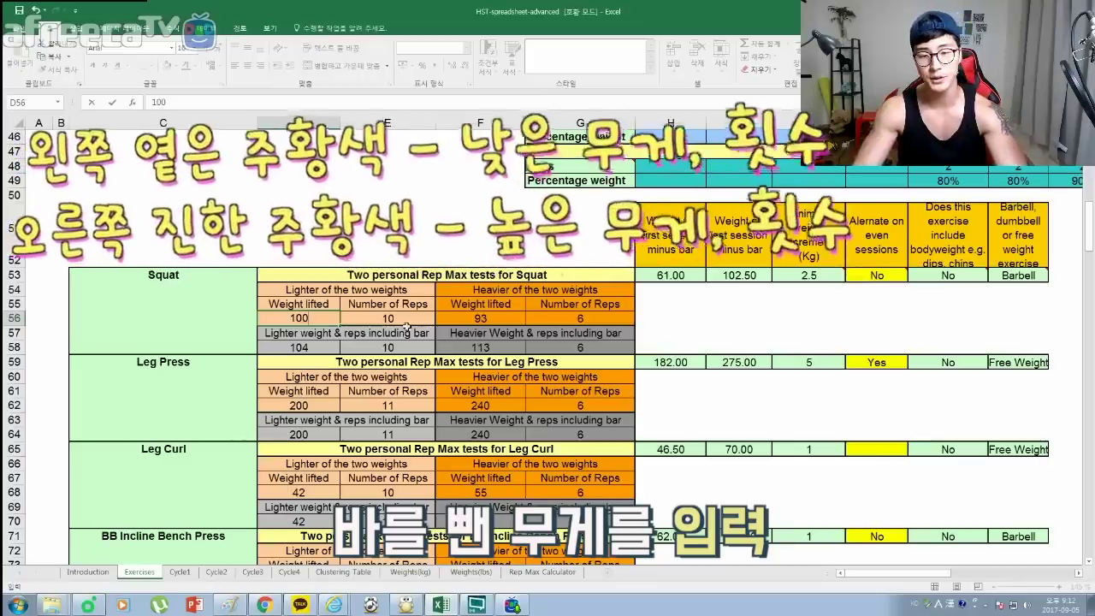
key("Tab")
type("210")
key("Return")
left_click(502, 321)
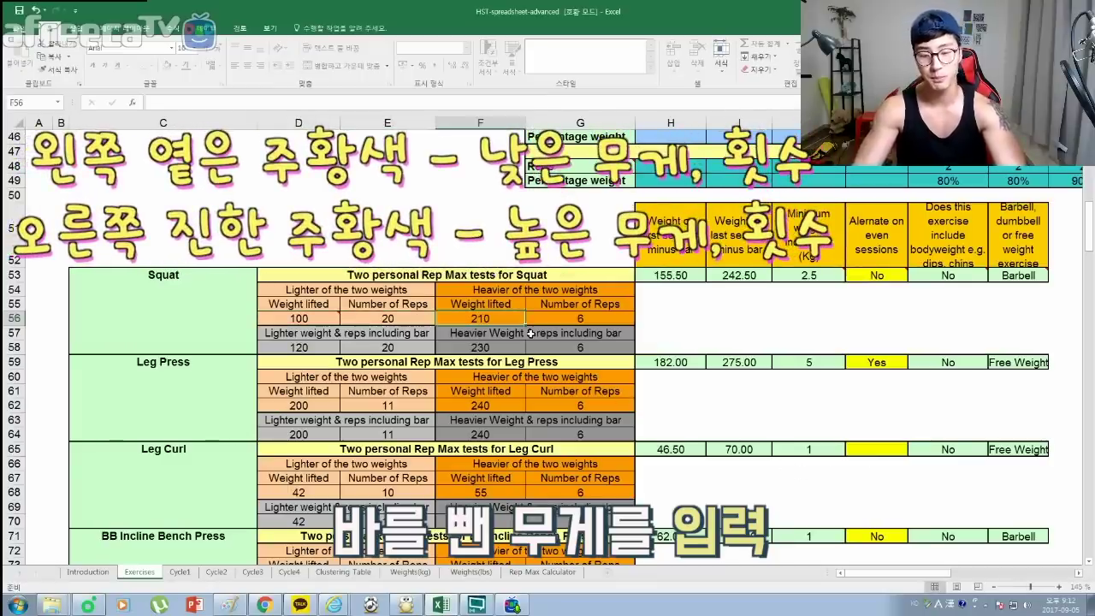
- Change the Squat's lighter test weight to 80 and its heavier test to 190 for 1 rep
left_click(312, 322)
type("80")
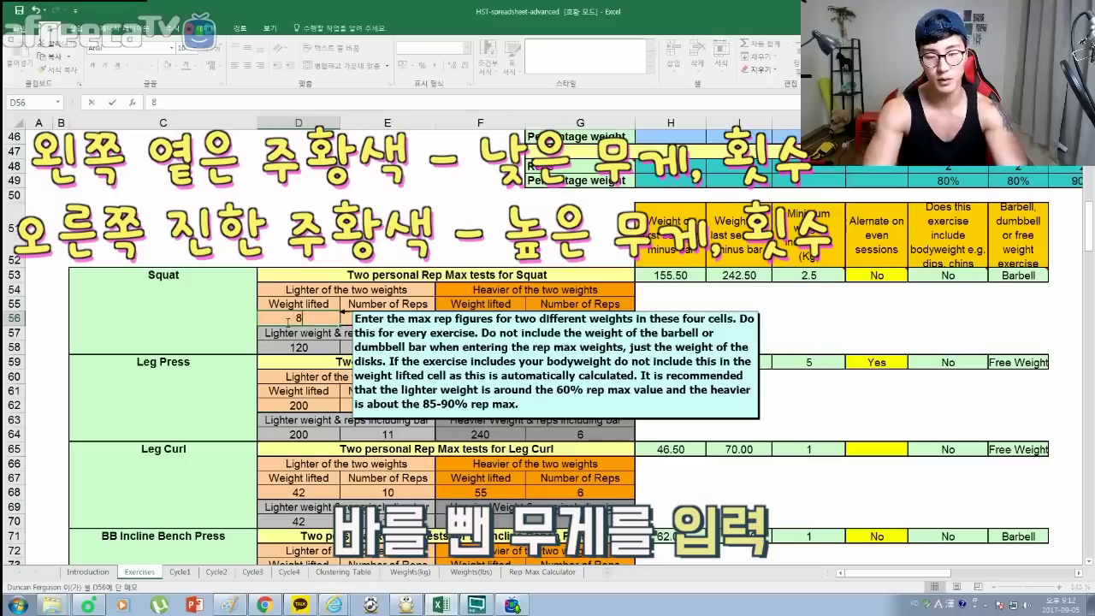
key("Return")
key("Return")
left_click(484, 322)
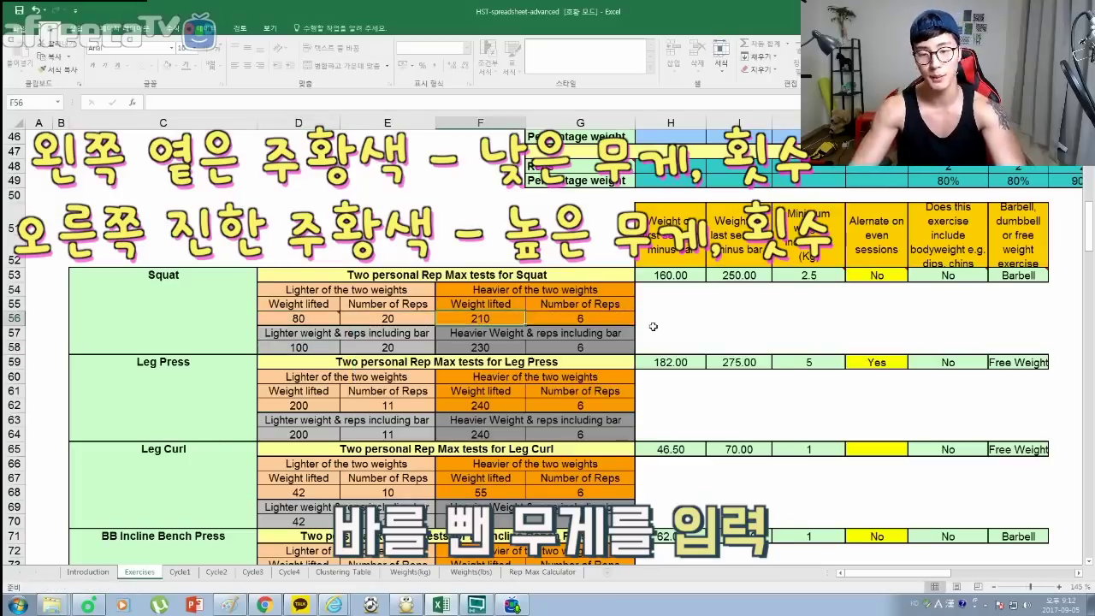
type("190")
left_click(594, 322)
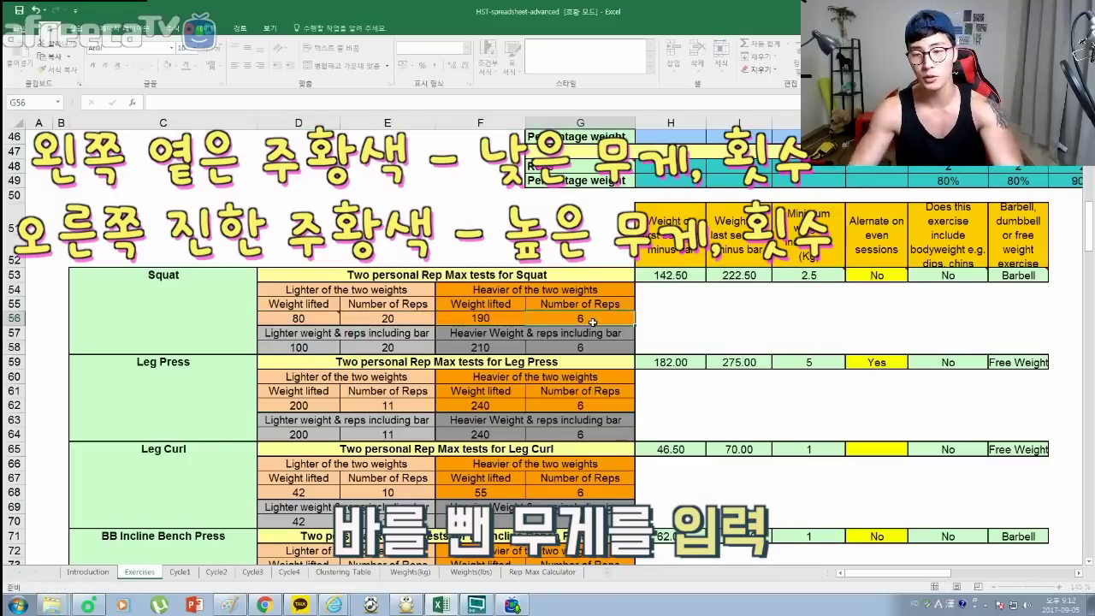
type("1")
left_click(691, 336)
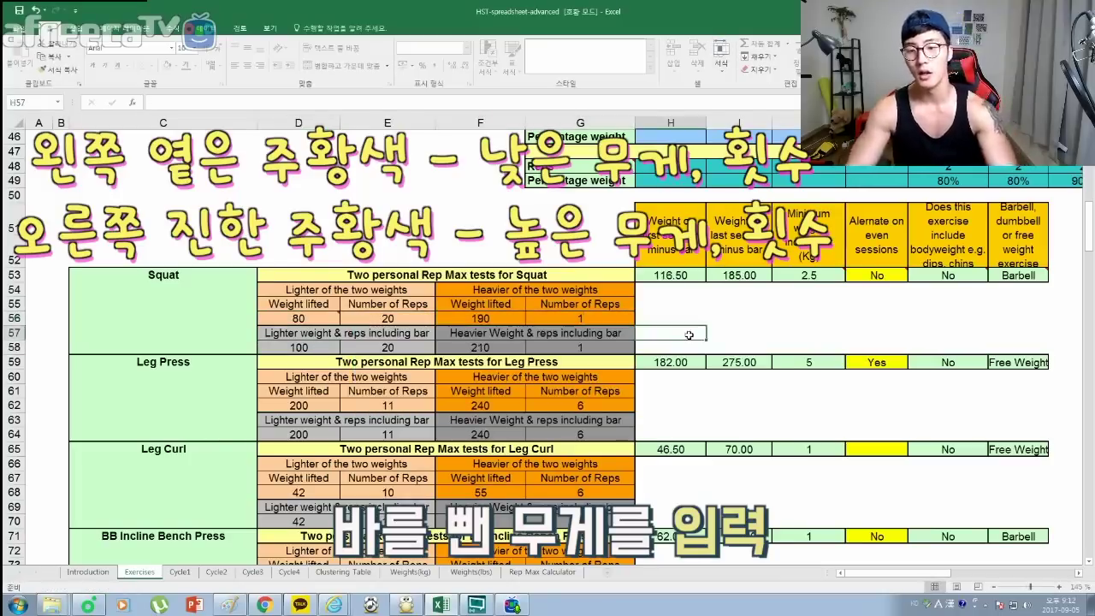
- Review the Squat's first-session weight, last-session weight and minimum weight increment
left_click_drag(680, 276, 817, 275)
left_click(815, 276)
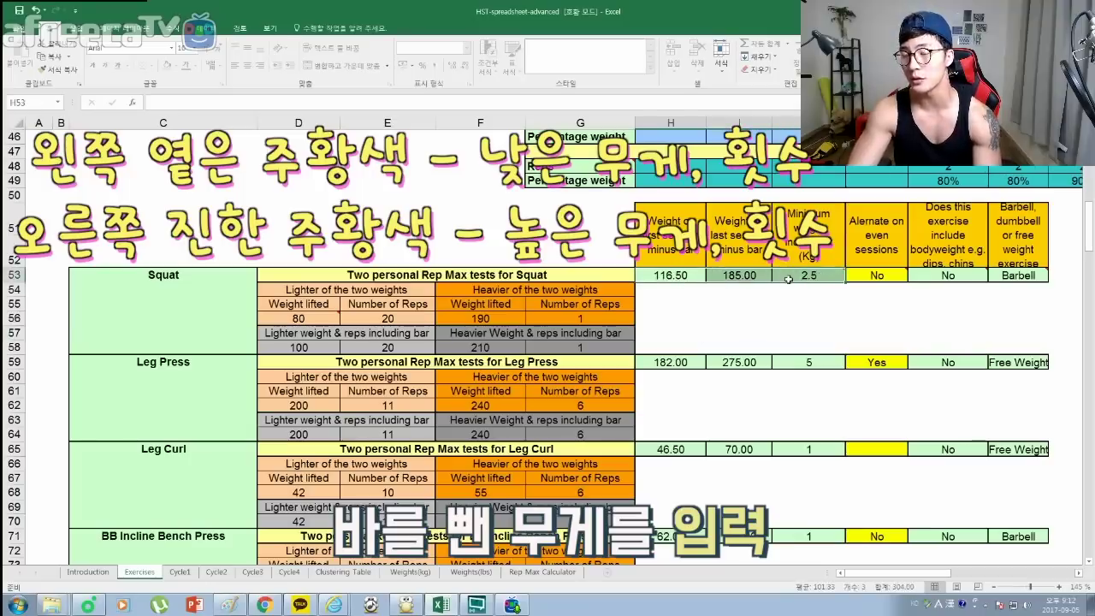
left_click(809, 318)
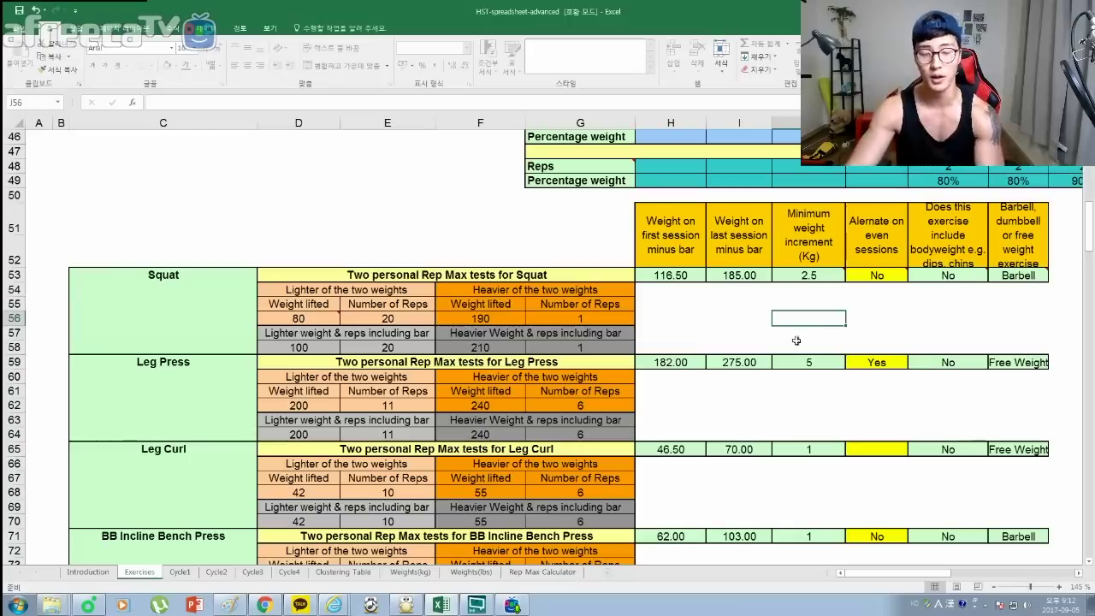
- Compare the Leg Press's lighter test weight and reps with the row that includes the bar
left_click(313, 404)
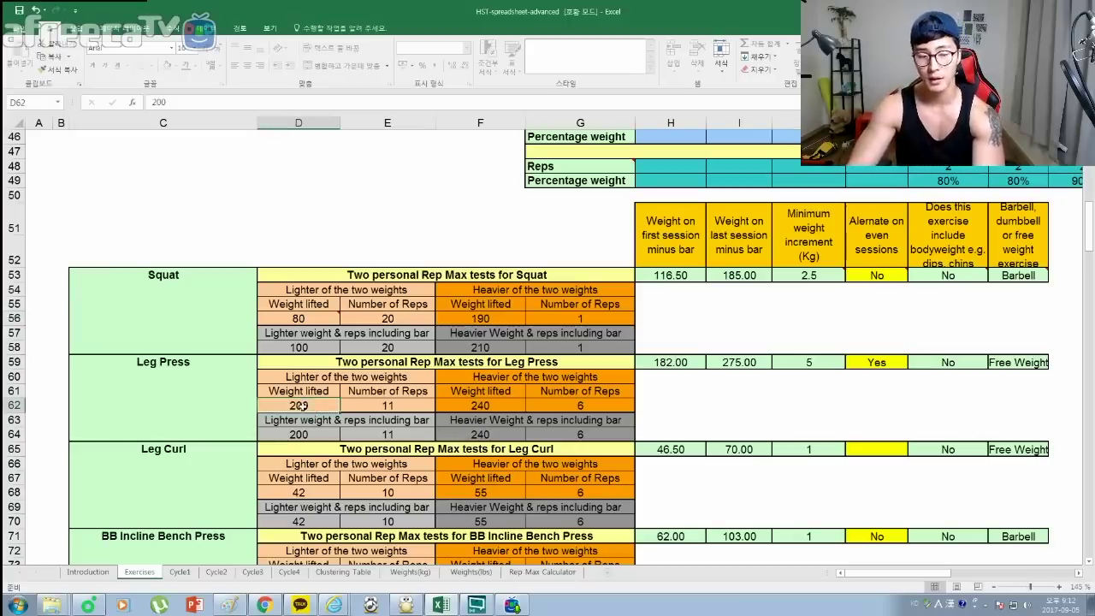
left_click(376, 398)
left_click(313, 405)
left_click(385, 402)
left_click(313, 405)
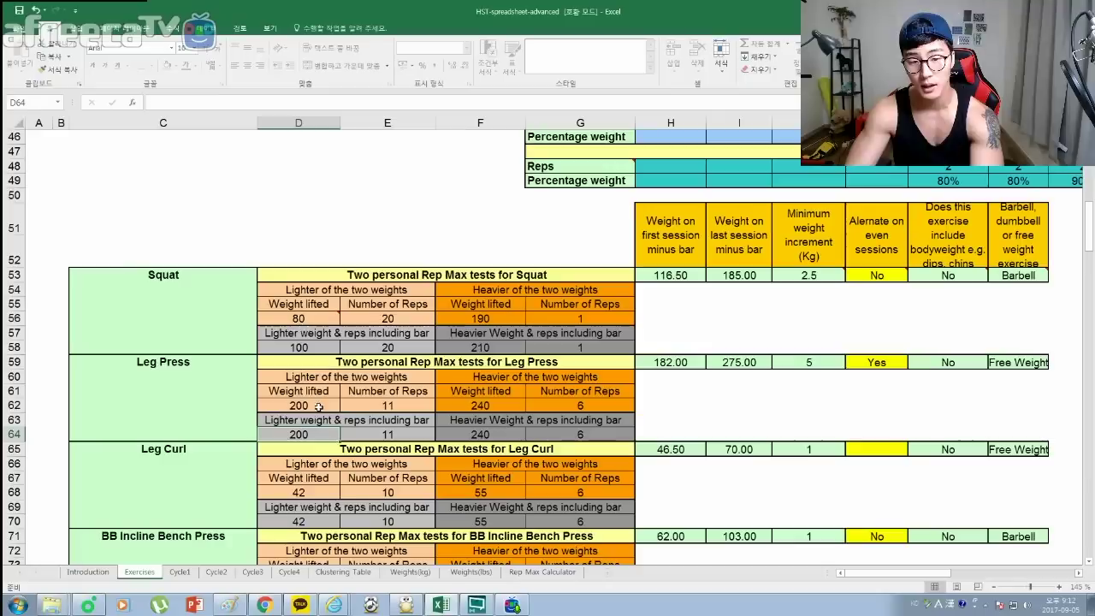
left_click(314, 416)
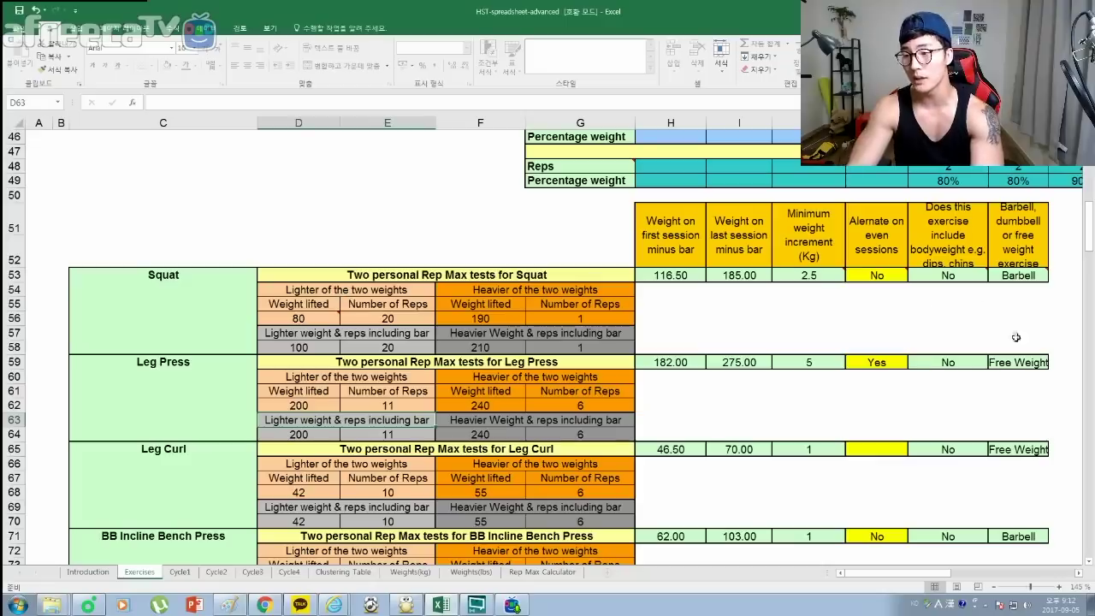
- Try Barbell and Dumbbell as the Leg Press exercise type, and restore it to Free Weight
left_click(1017, 365)
left_click(1056, 370)
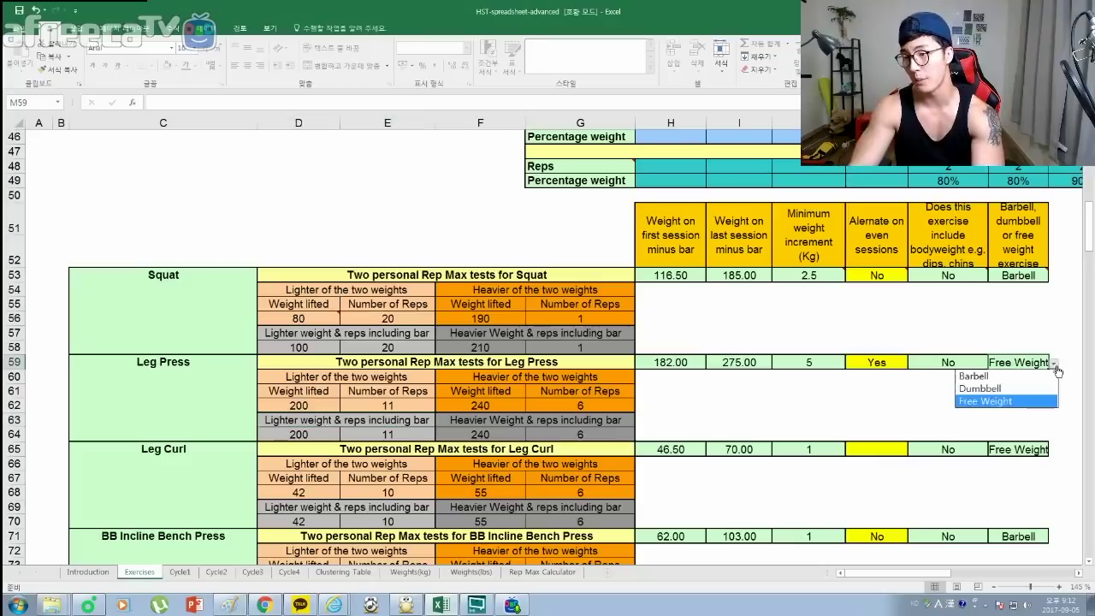
left_click(1046, 377)
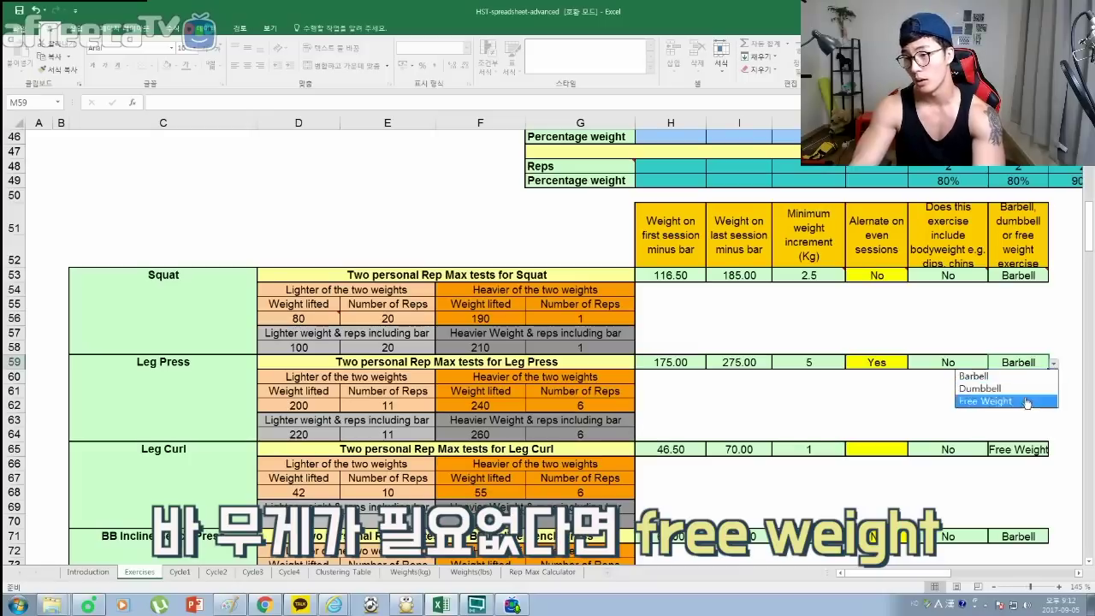
left_click(996, 388)
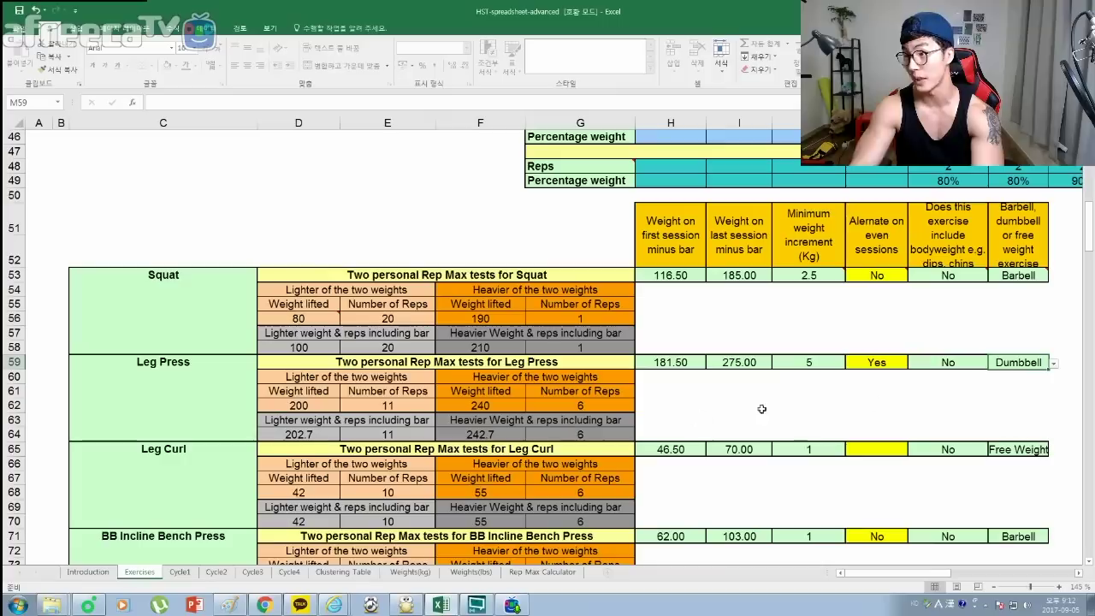
left_click(1054, 363)
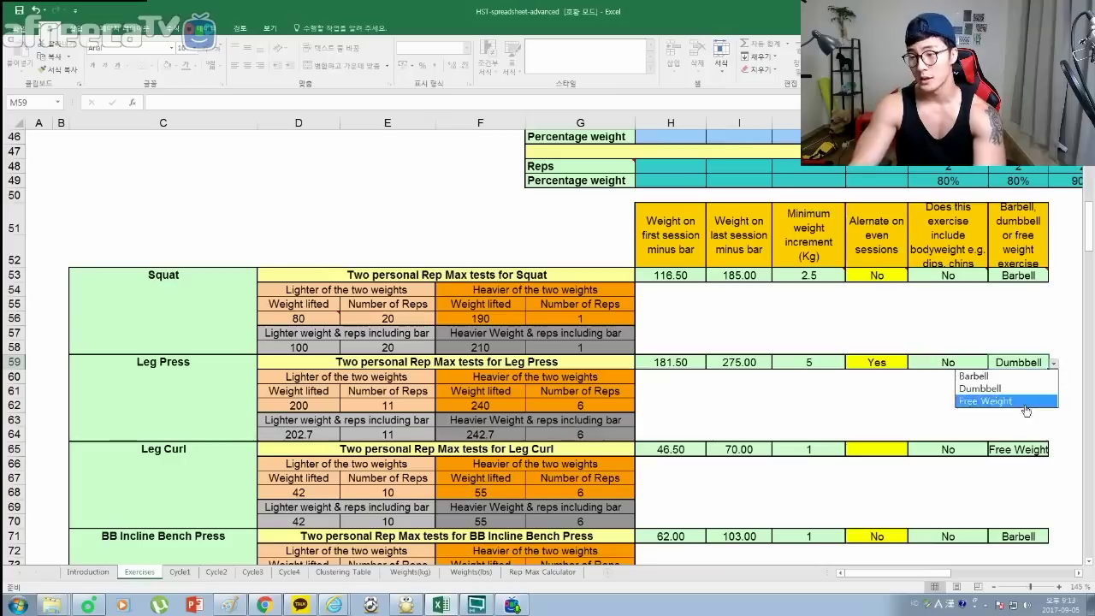
left_click(992, 401)
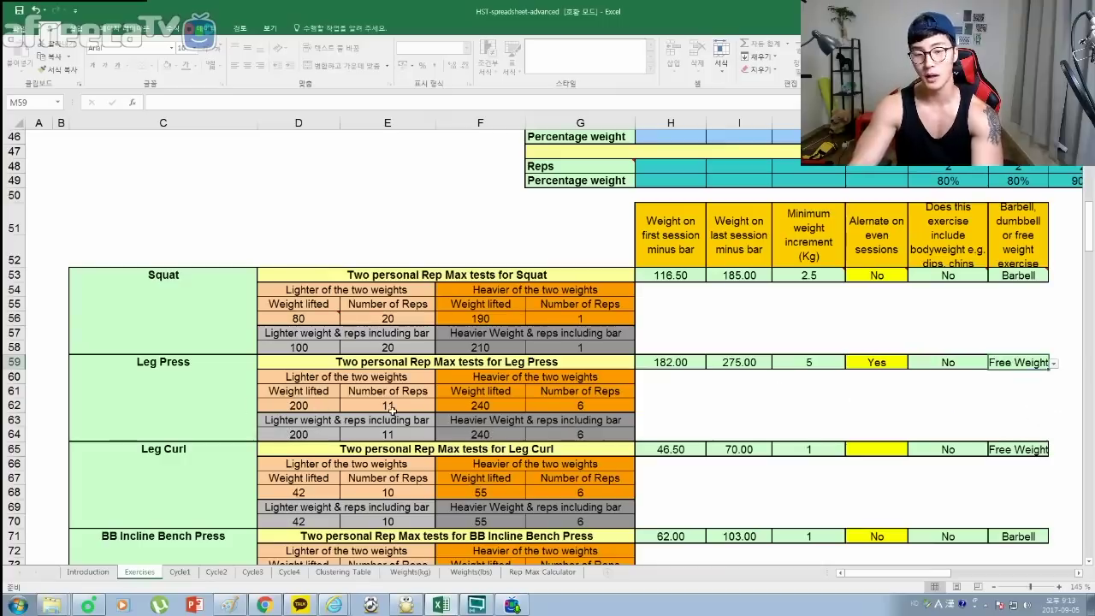
- Go through the lighter and heavier rep max tests of Leg Press and the exercises below it
left_click(282, 408)
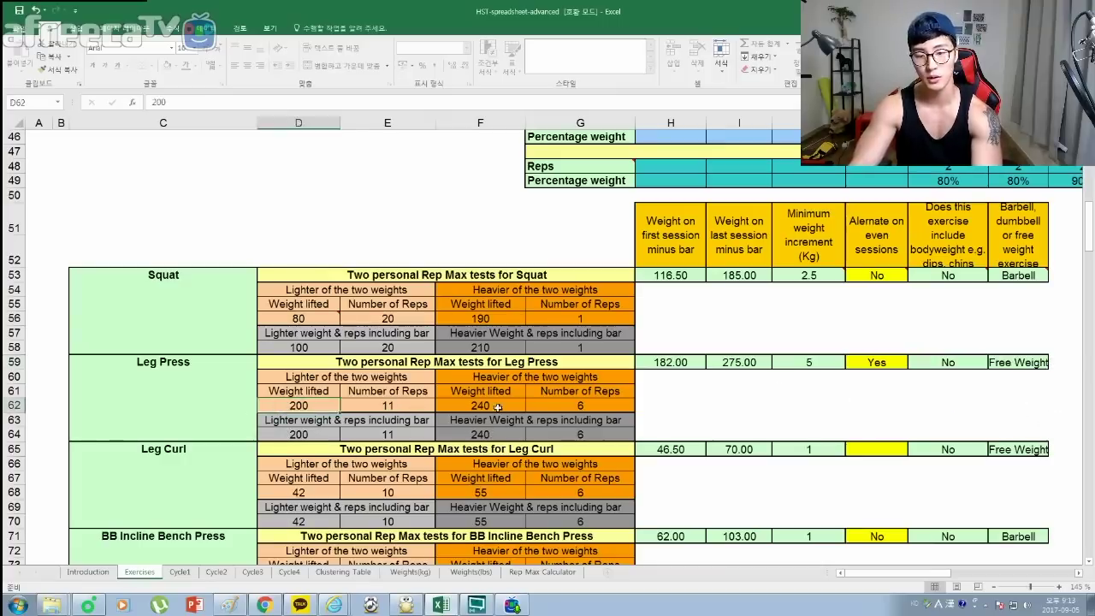
key("Right")
key("Right")
scroll(291, 402, "down", 2)
left_click(299, 459)
key("Right")
key("Right")
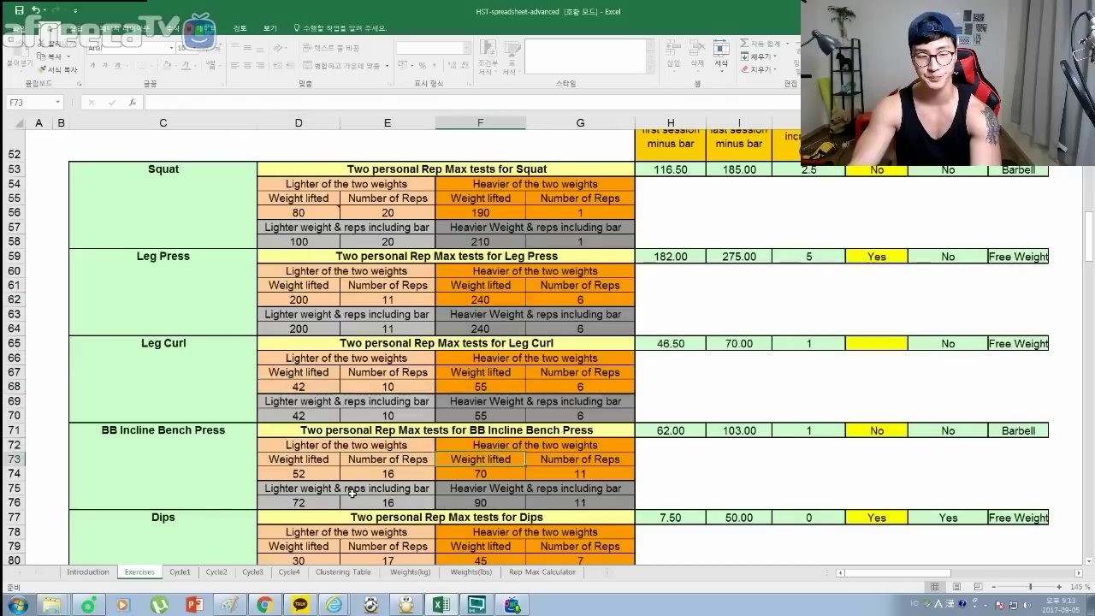
- Try Barbell as the Dips exercise type, check the weights including bar, and restore it to Free Weight
scroll(360, 484, "down", 4)
left_click(306, 368)
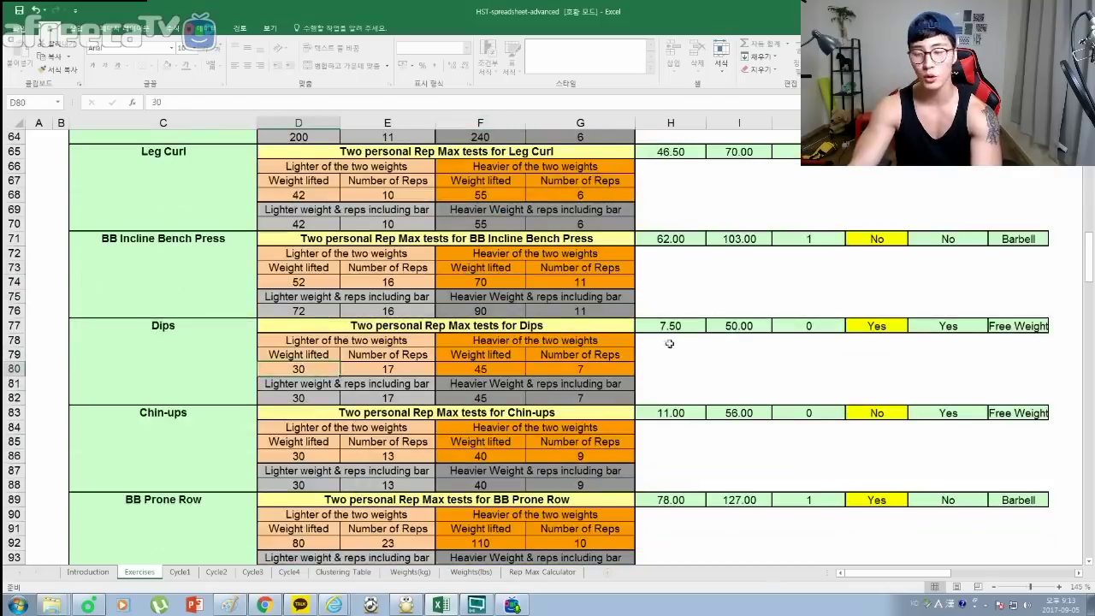
left_click(1039, 326)
left_click(1055, 327)
left_click(1033, 346)
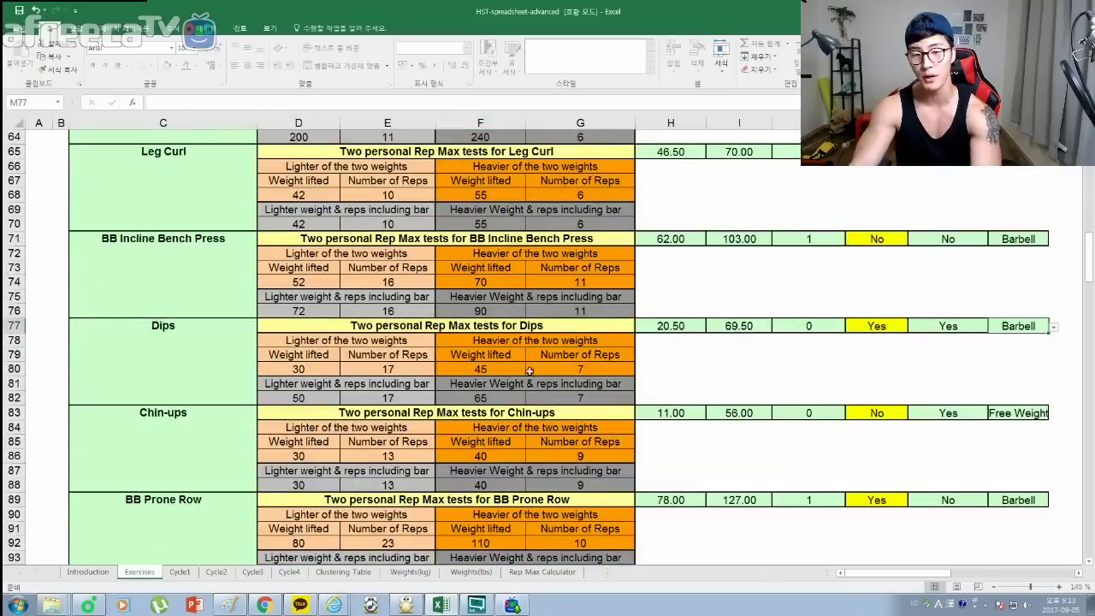
left_click(294, 398)
left_click(1035, 328)
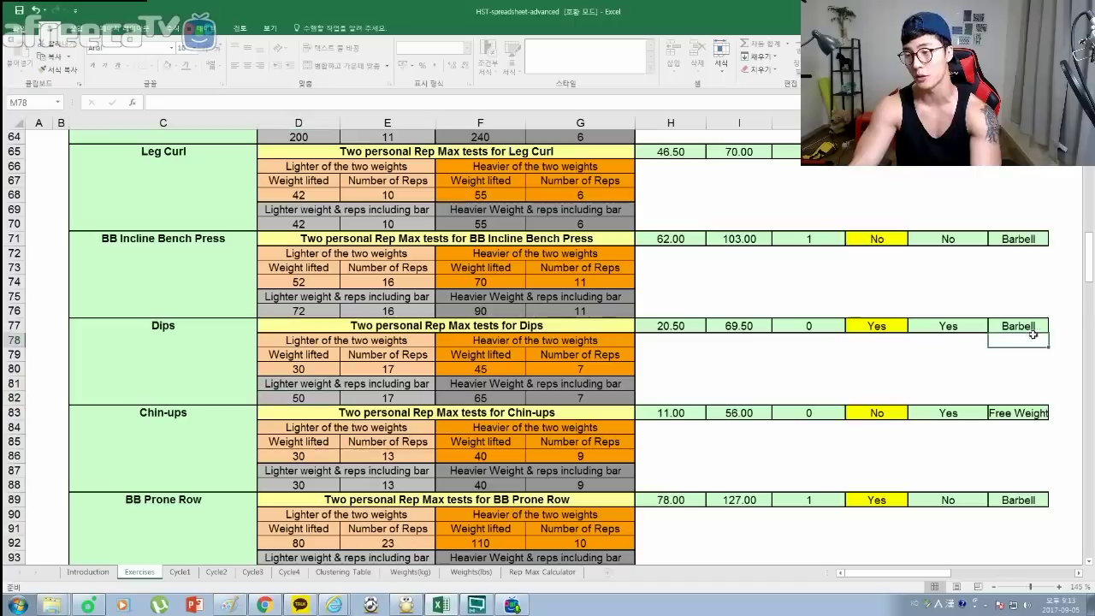
left_click(1056, 329)
left_click(1016, 365)
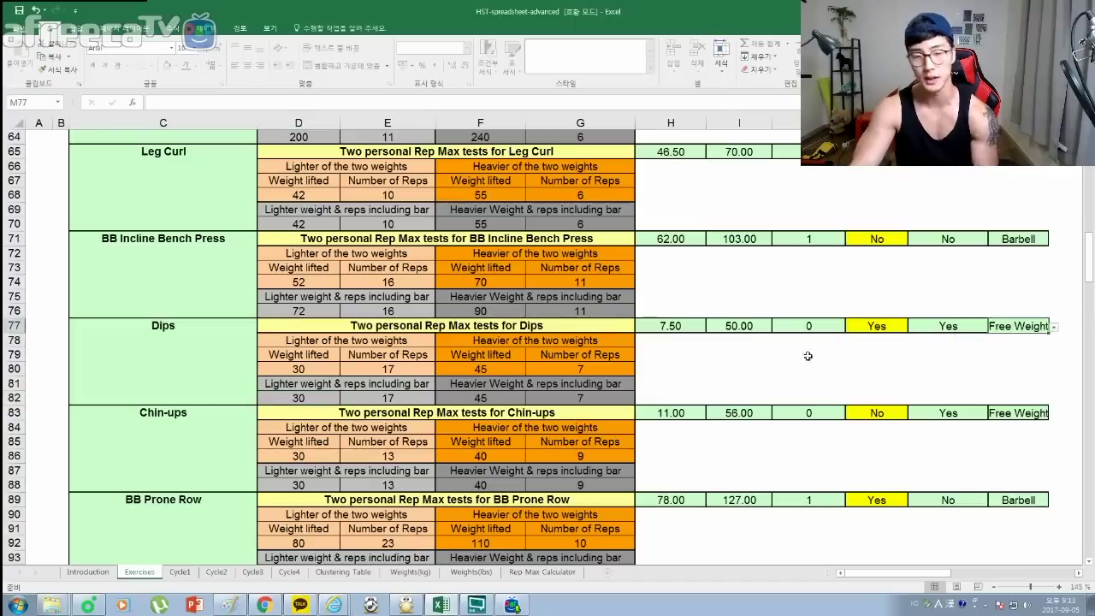
- Go through the remaining exercises' rep max tests below Dips, down to the Deadlift entry
scroll(295, 414, "down", 10)
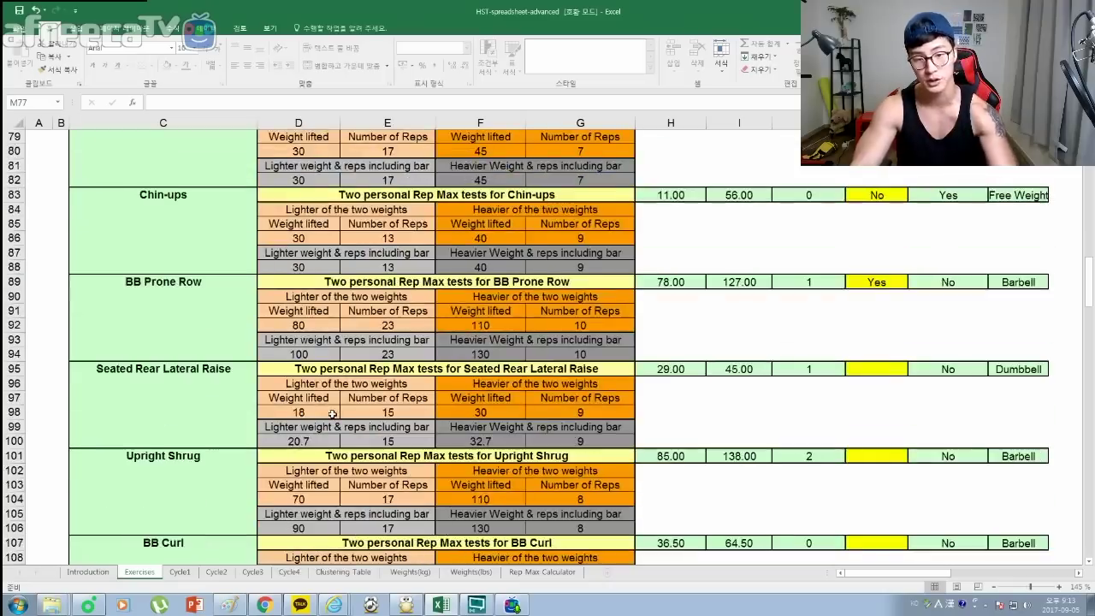
scroll(328, 413, "down", 4)
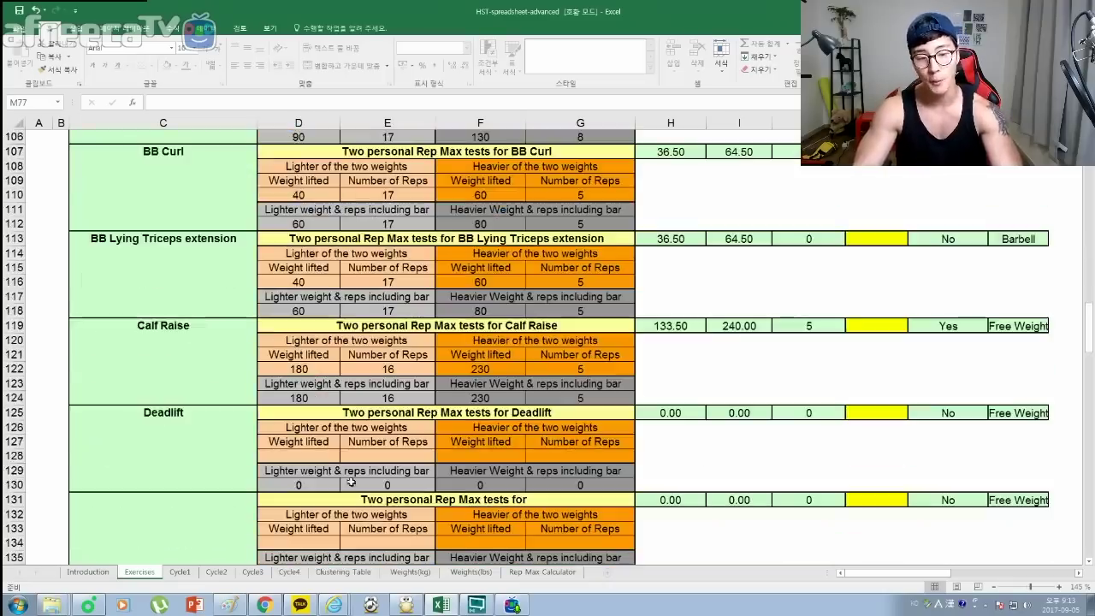
left_click(193, 419)
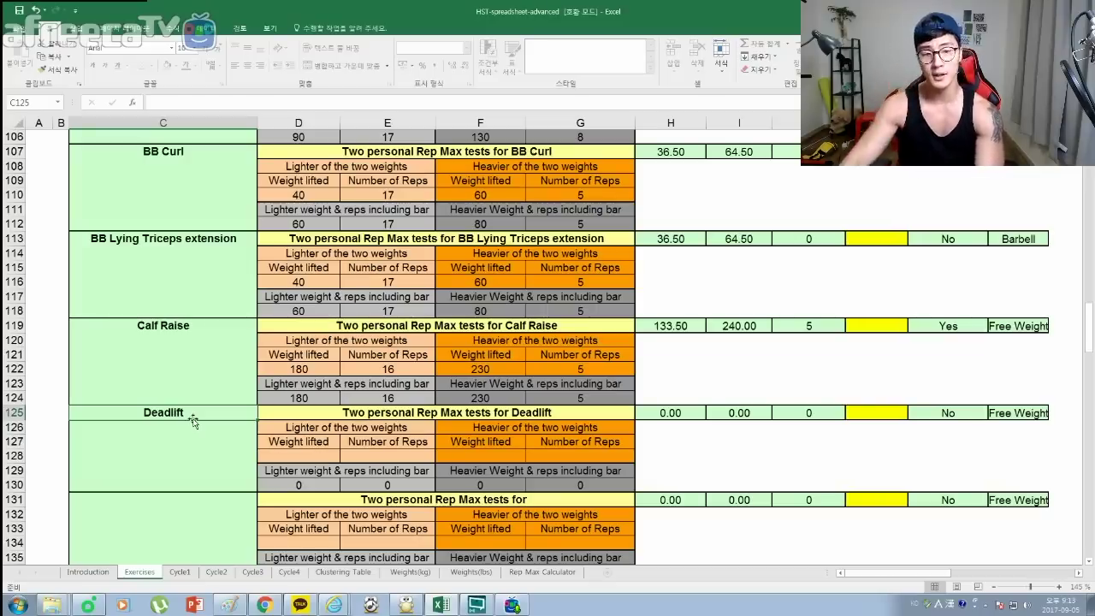
- Set Squat's option for alternating on even sessions to yes
scroll(193, 419, "up", 19)
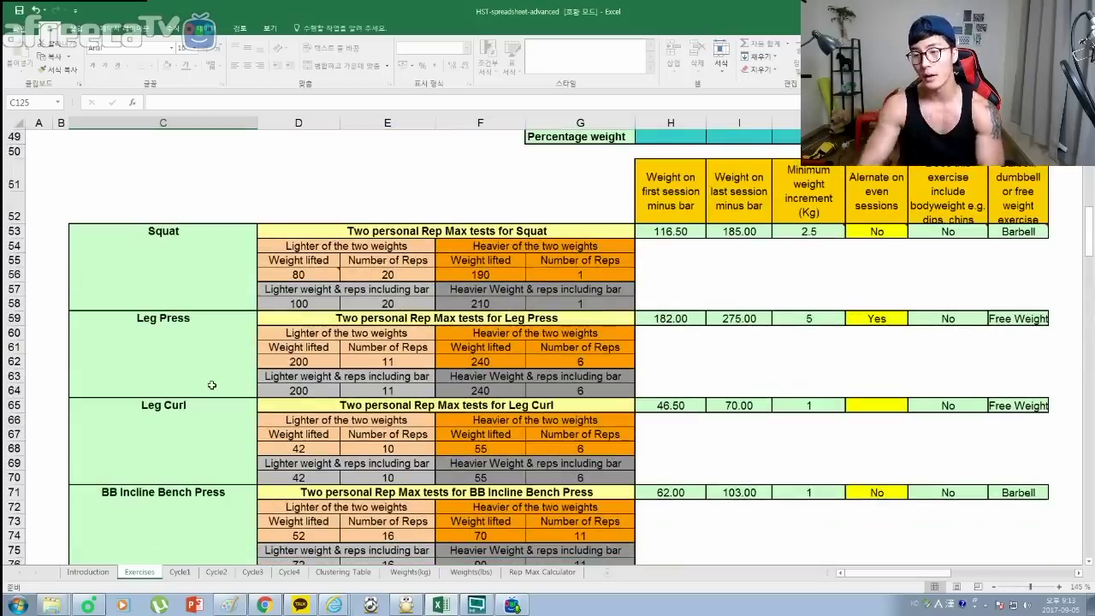
left_click(854, 235)
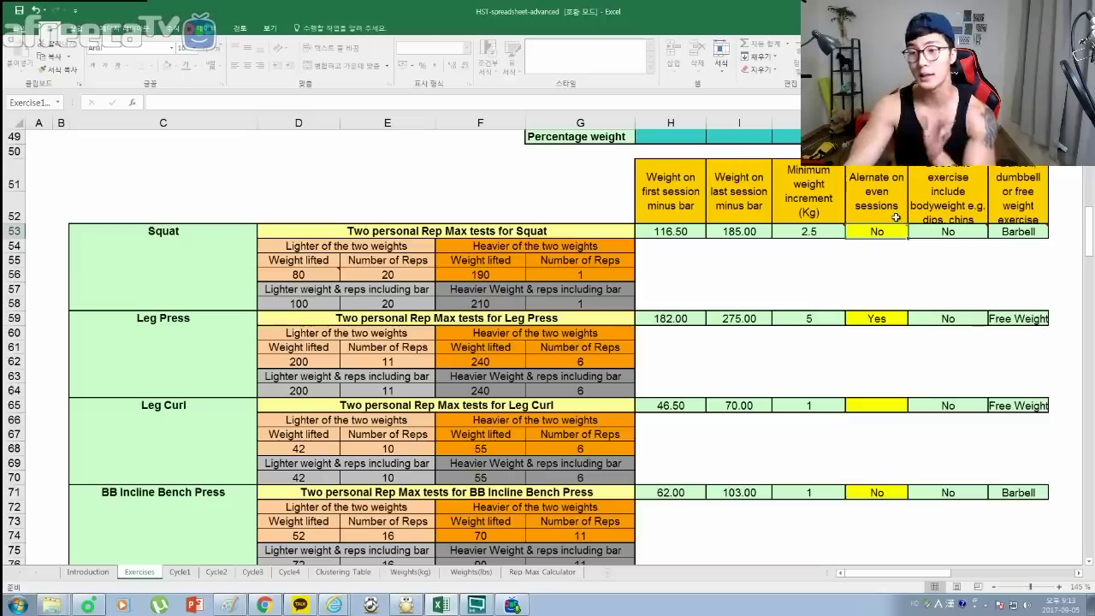
mouse_move(890, 230)
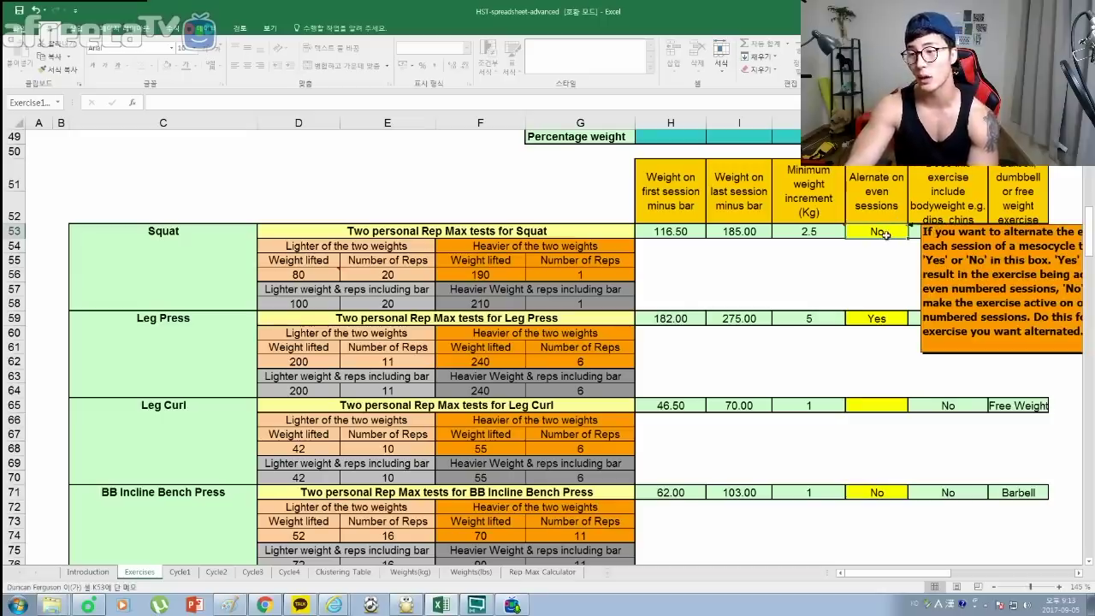
type("yes")
key("Return")
- Set Deadlift's option for alternating on even sessions to no, pairing it with Squat
scroll(910, 279, "down", 19)
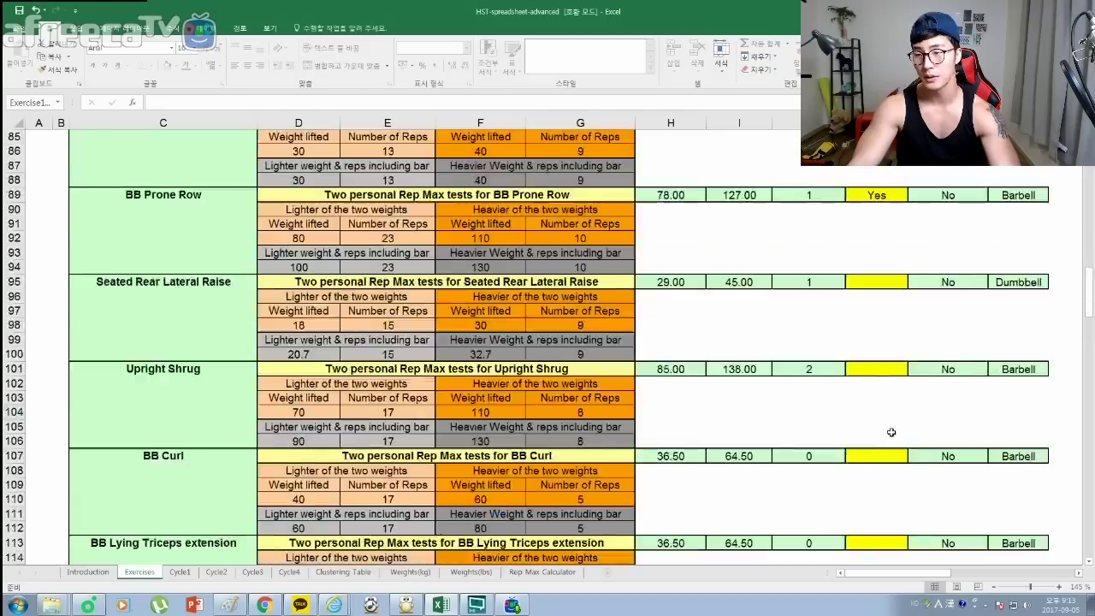
scroll(889, 414, "up", 20)
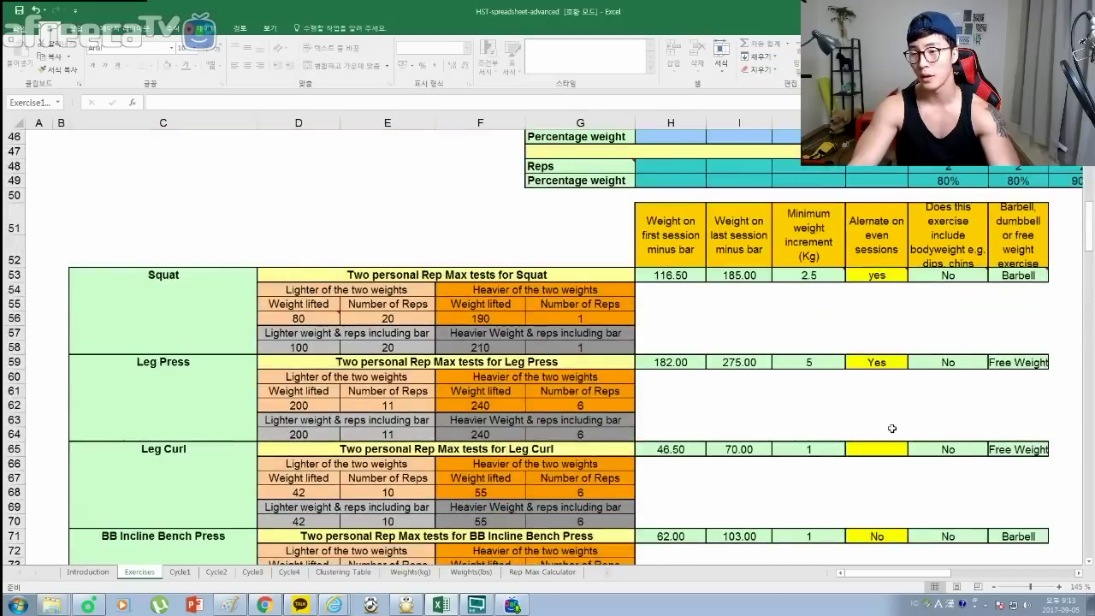
scroll(891, 428, "down", 20)
left_click(886, 418)
type("no")
key("Return")
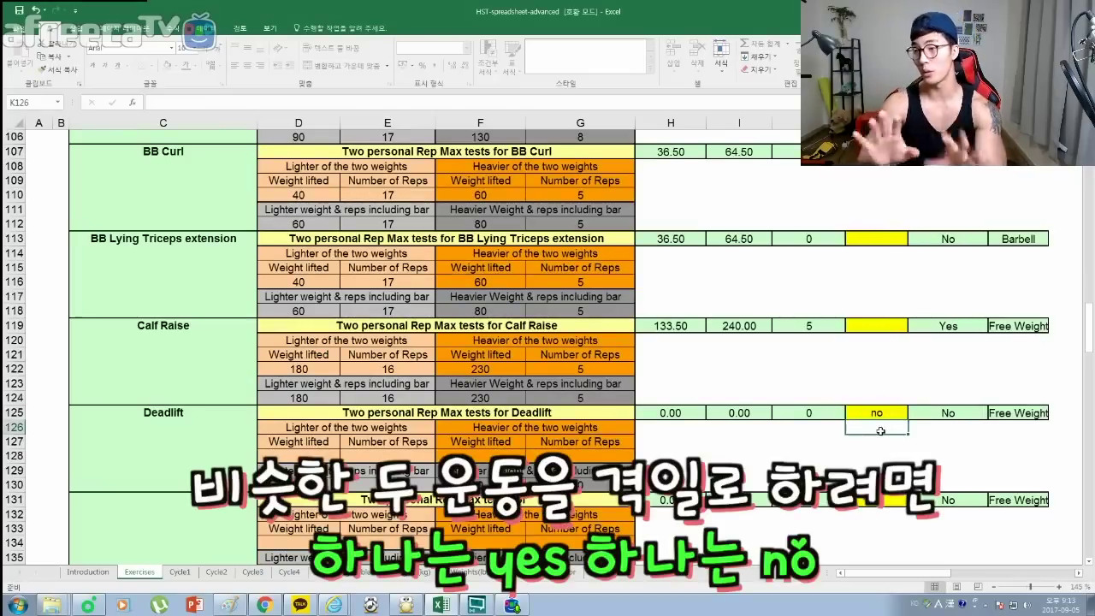
- Open the Cycle1 worksheet and examine the Monday session of Week 1 at an enlarged size
left_click(180, 572)
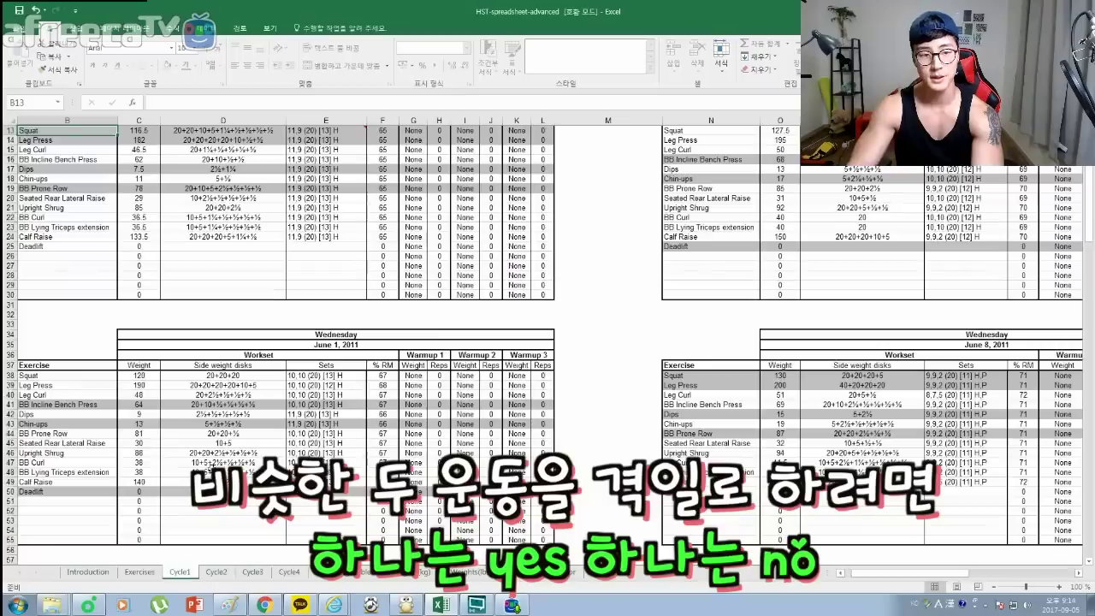
left_click_drag(870, 571, 851, 571)
scroll(273, 385, "up", 2)
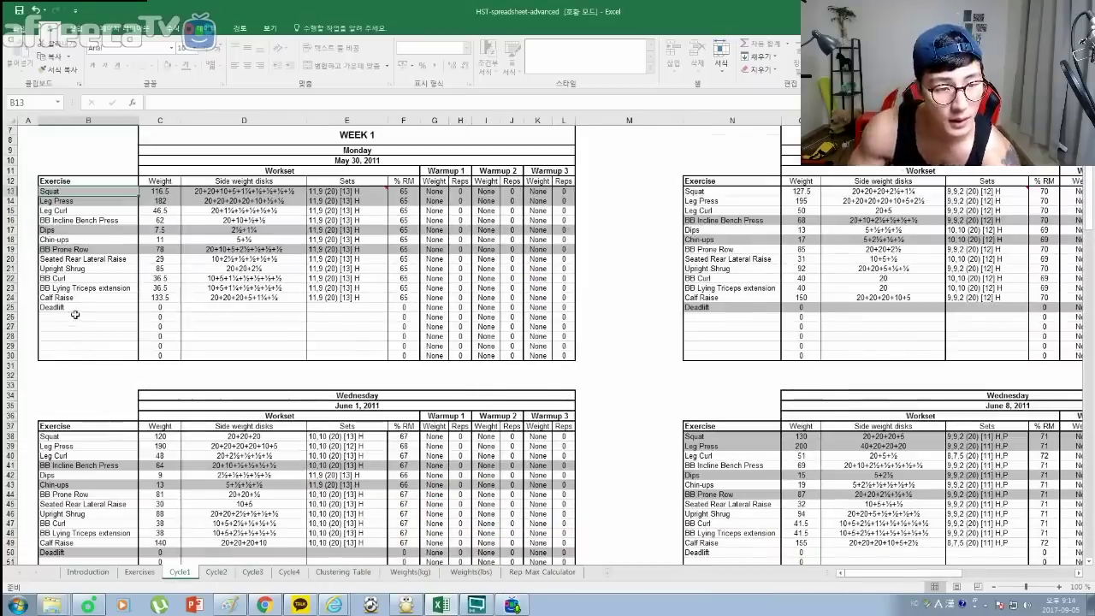
scroll(74, 313, "up", 1)
left_click(243, 299)
scroll(243, 336, "up", 8)
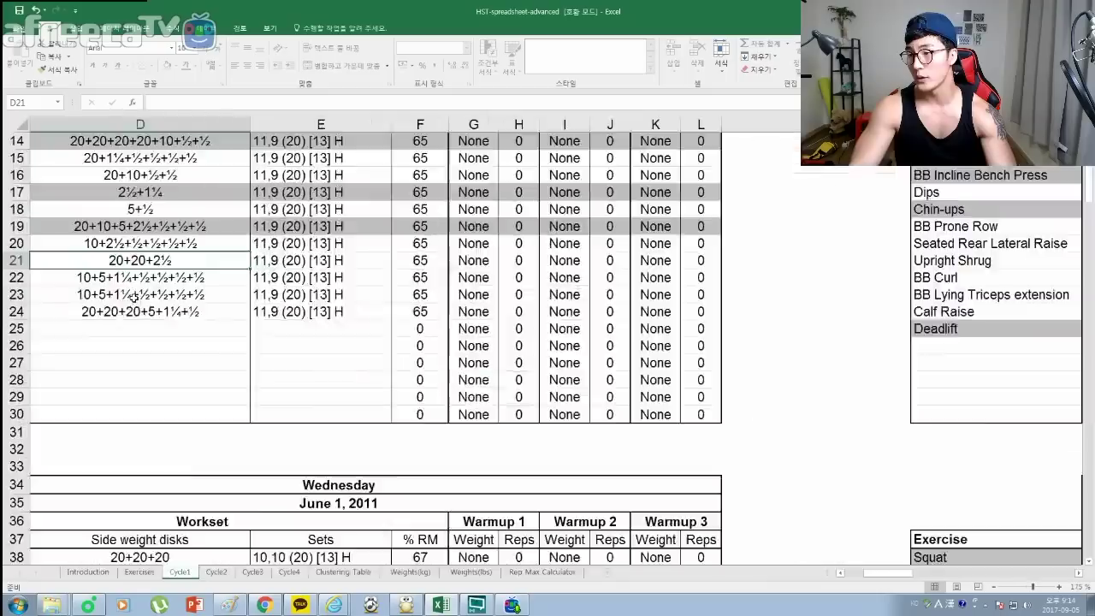
left_click_drag(882, 572, 859, 572)
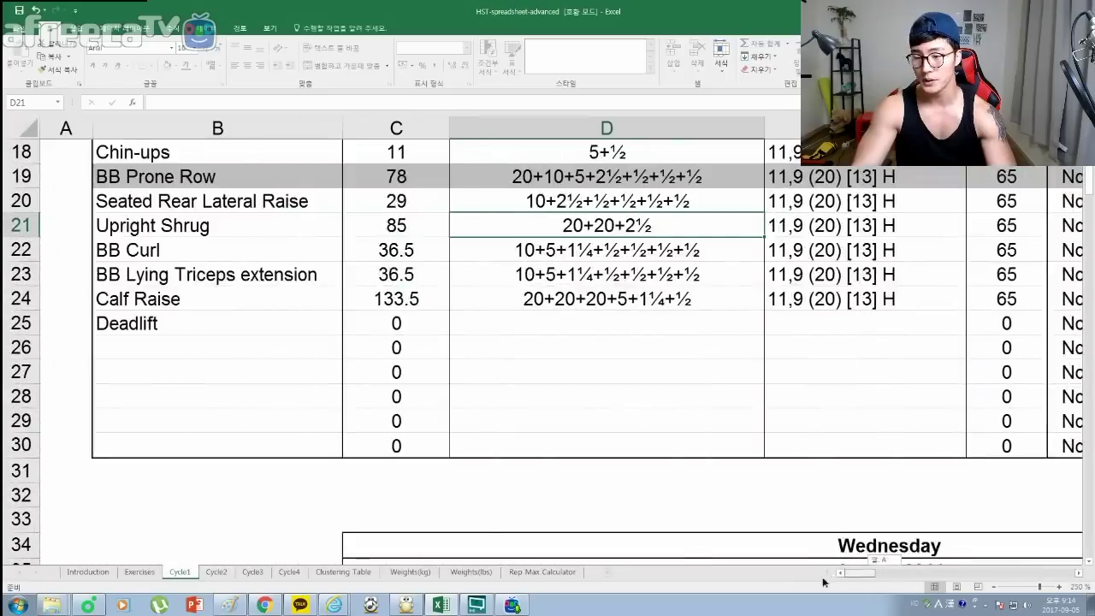
scroll(363, 463, "up", 5)
scroll(363, 463, "down", 1)
left_click(892, 235)
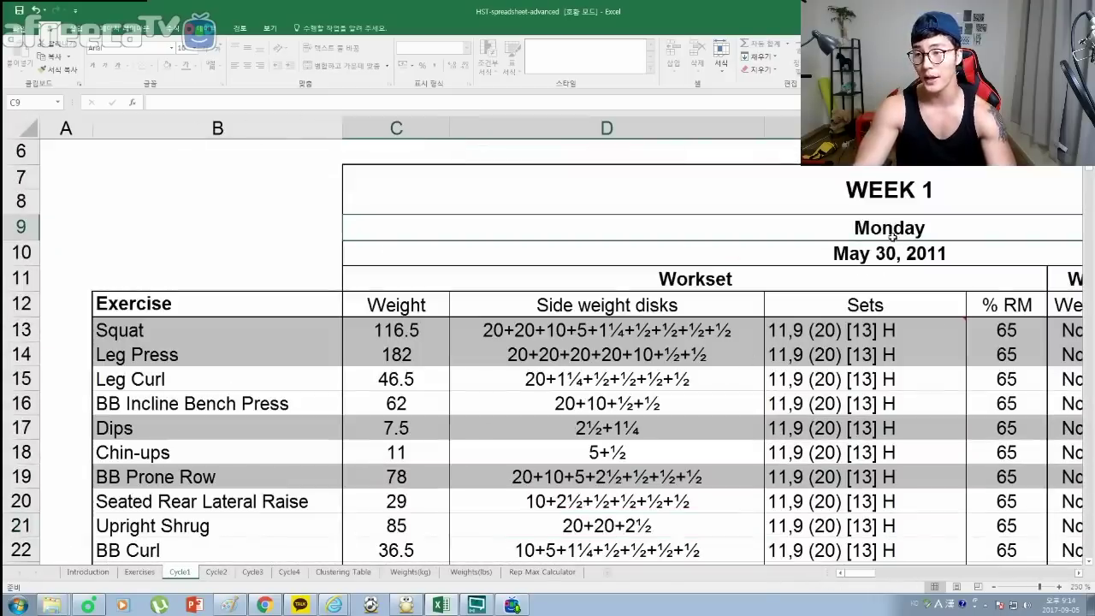
- Examine the row shading of Squat, Leg Press, Dips, BB Prone Row and Deadlift in the Week 1 Monday session
scroll(651, 337, "down", 2)
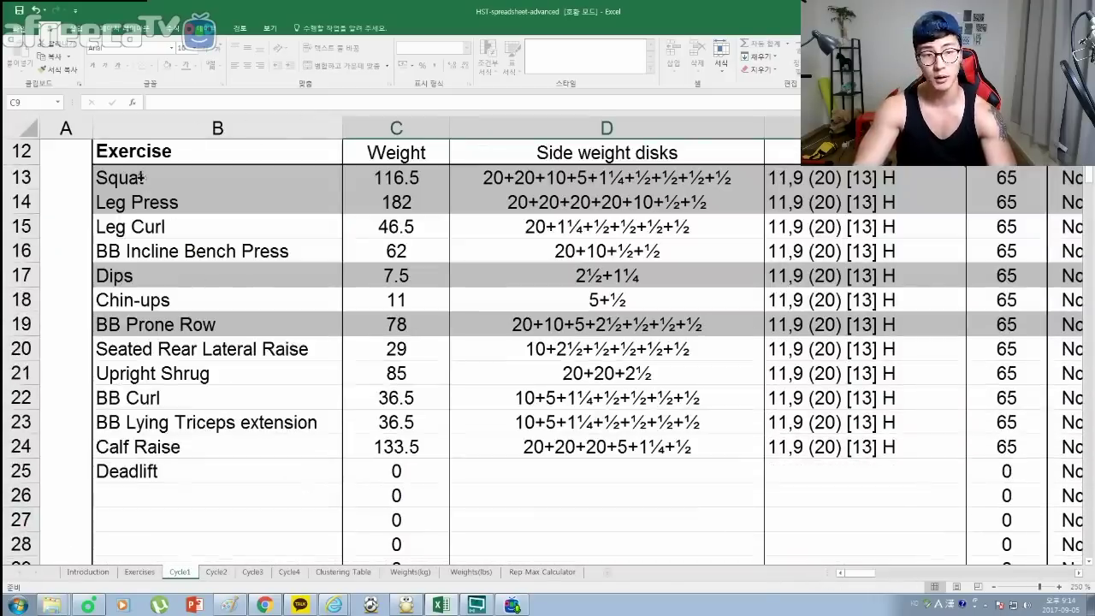
left_click(141, 180)
left_click(137, 201)
left_click(156, 274)
left_click(163, 325)
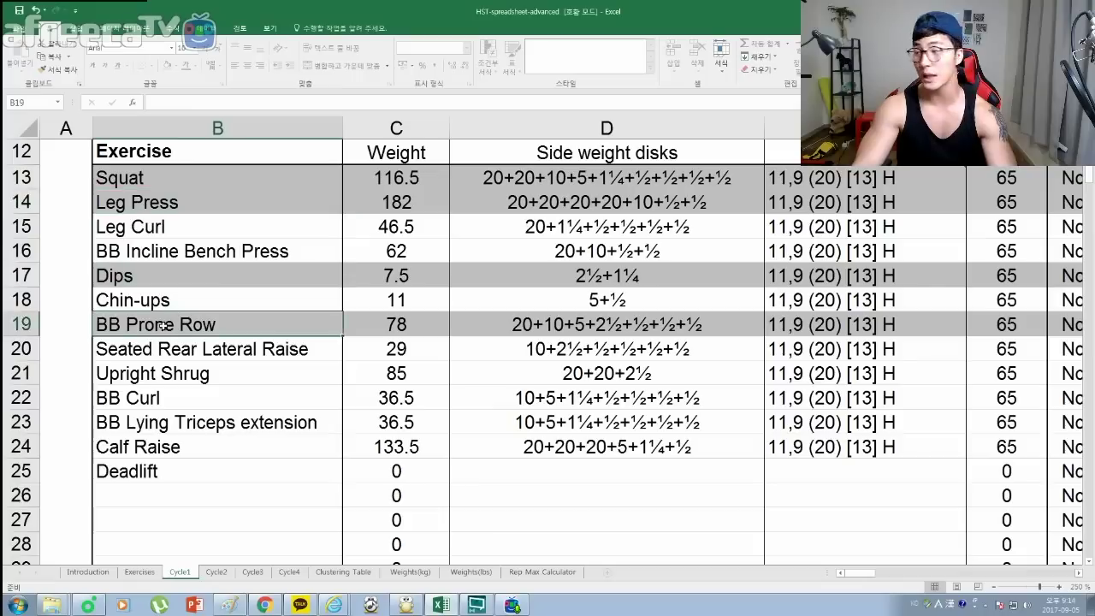
left_click(167, 279)
left_click(174, 209)
left_click(172, 180)
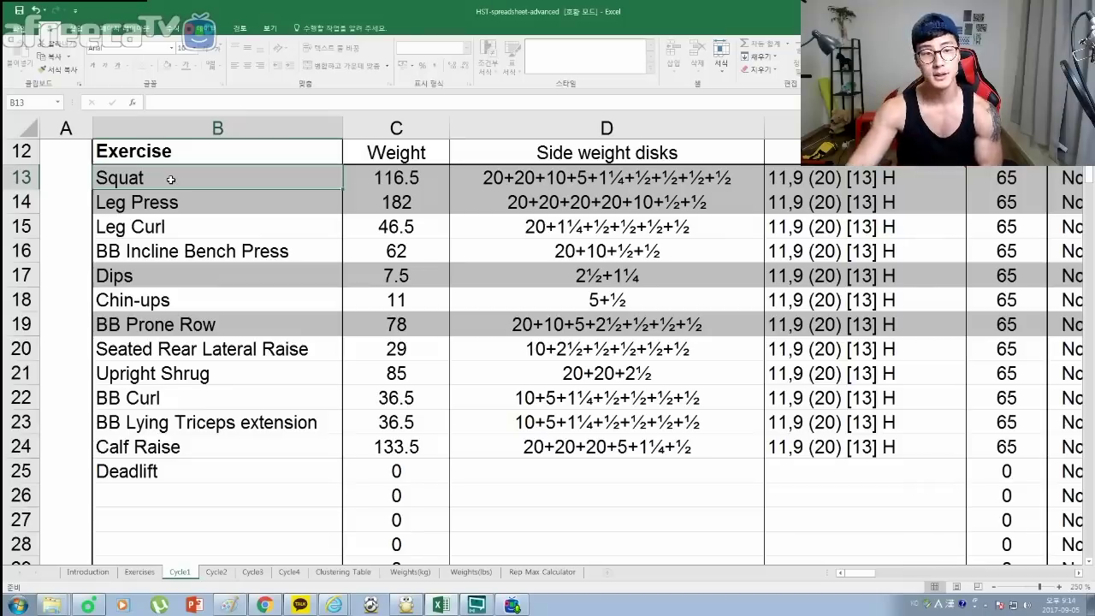
left_click(140, 470)
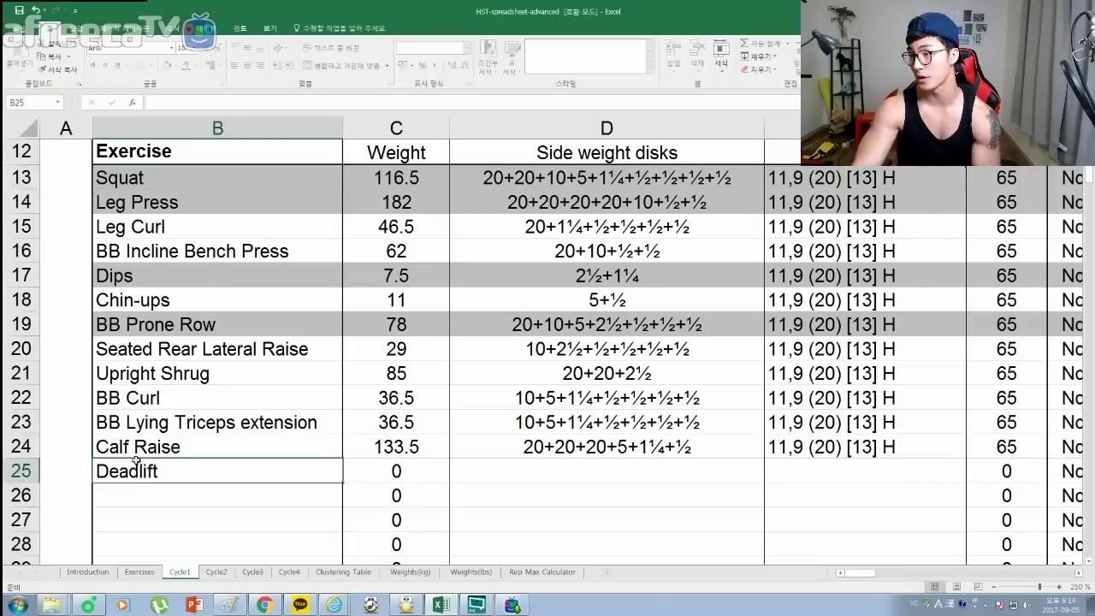
- Compare the row shading of Deadlift and Squat in the Week 1 Wednesday session
scroll(137, 460, "down", 9)
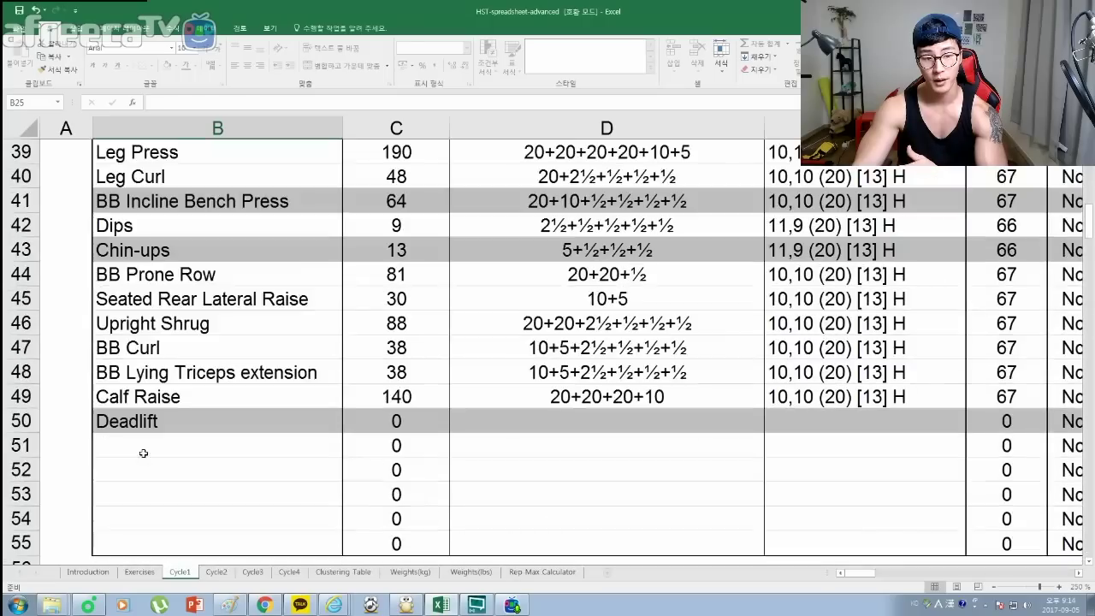
scroll(145, 445, "up", 1)
left_click(160, 497)
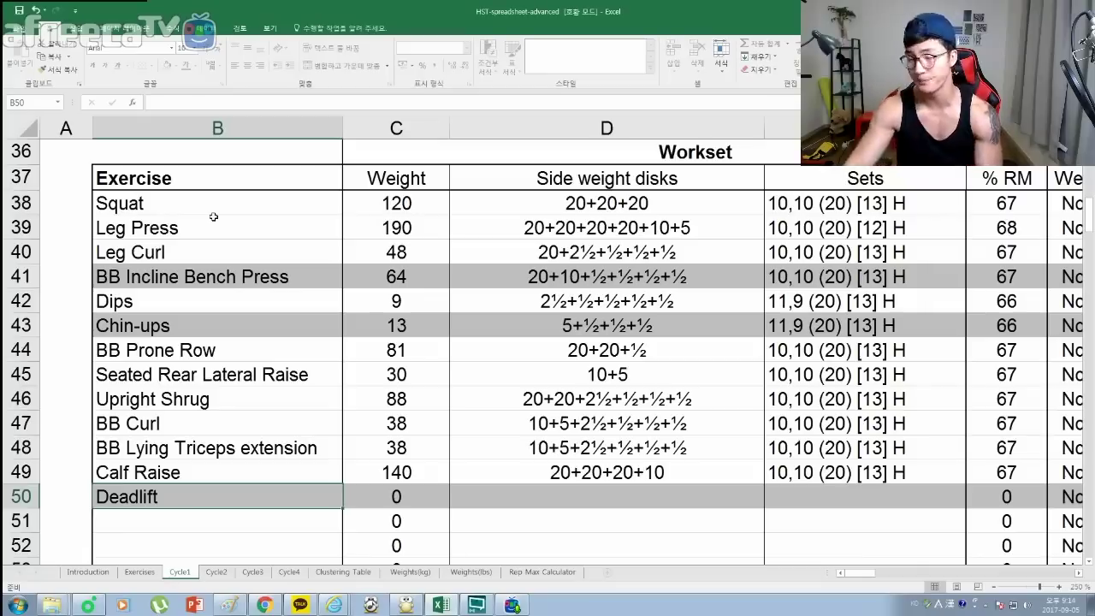
- Examine Squat's Sets entry in the Week 1 Monday session along with the note explaining the Sets notation
scroll(745, 491, "up", 7)
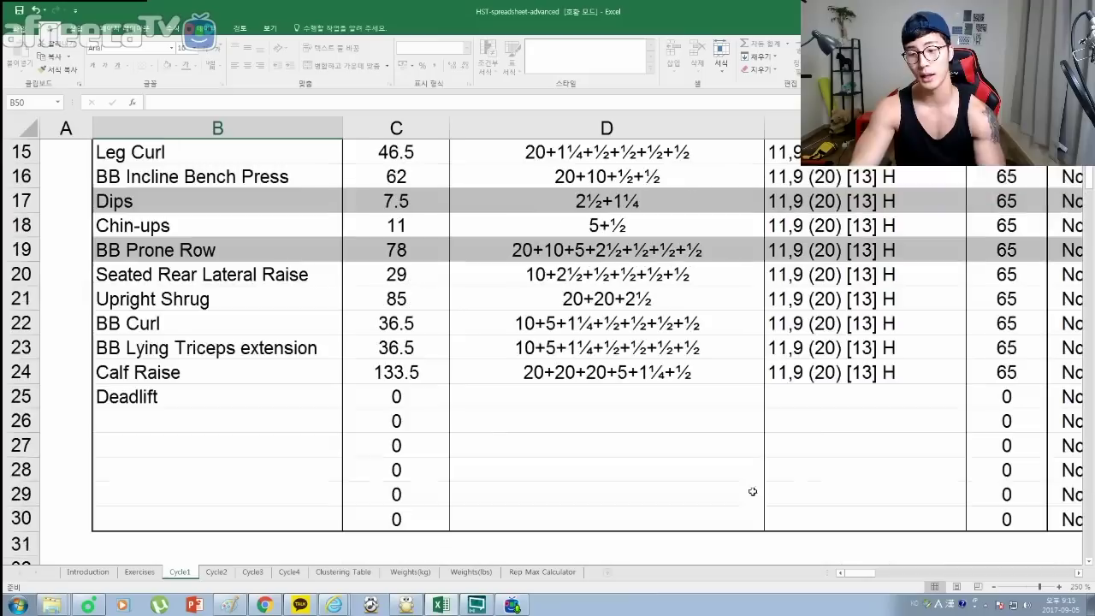
scroll(813, 486, "down", 1, "ctrl")
scroll(437, 433, "up", 5)
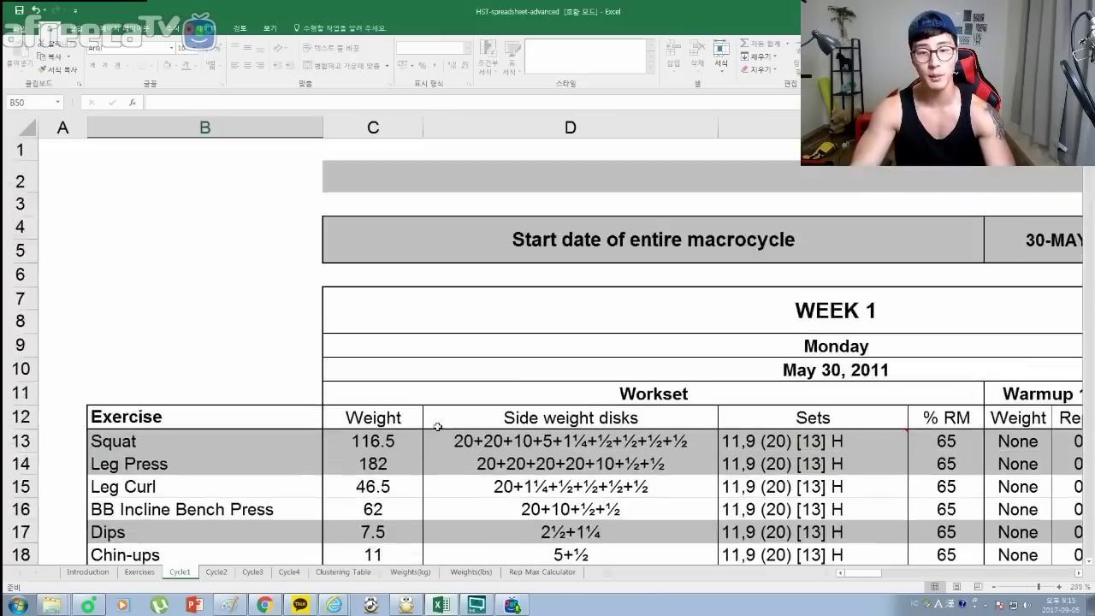
scroll(435, 423, "down", 3)
scroll(436, 422, "down", 2, "ctrl")
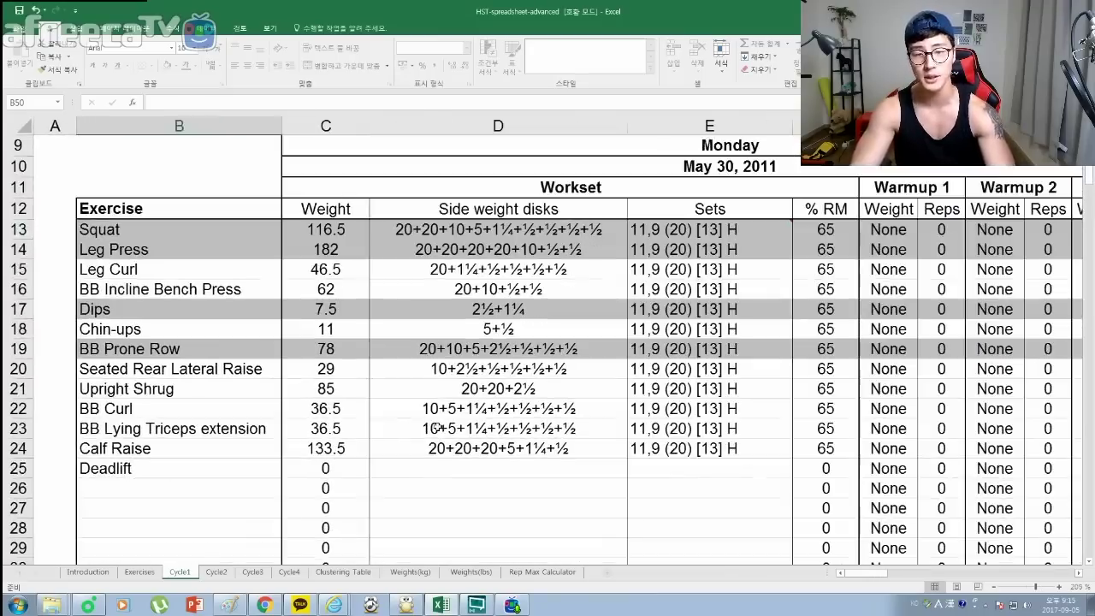
left_click(835, 228)
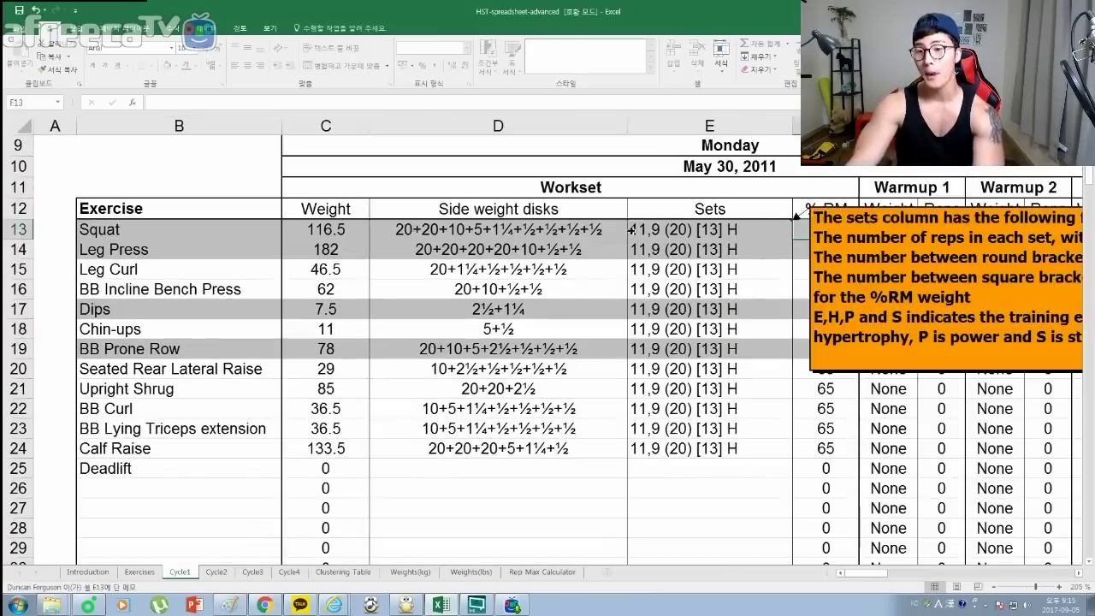
left_click(638, 234)
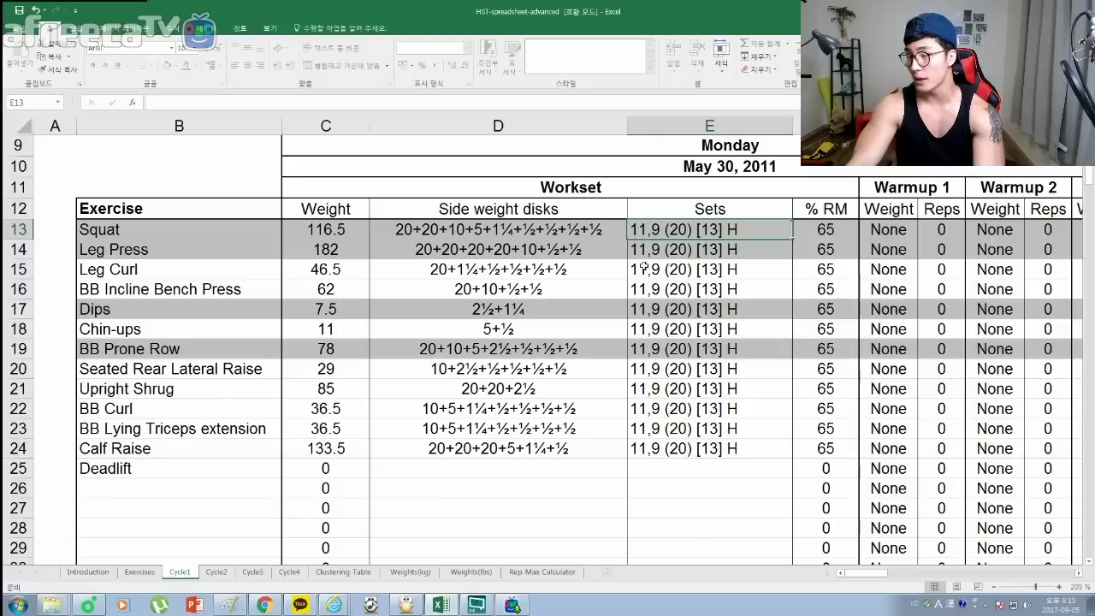
mouse_move(638, 243)
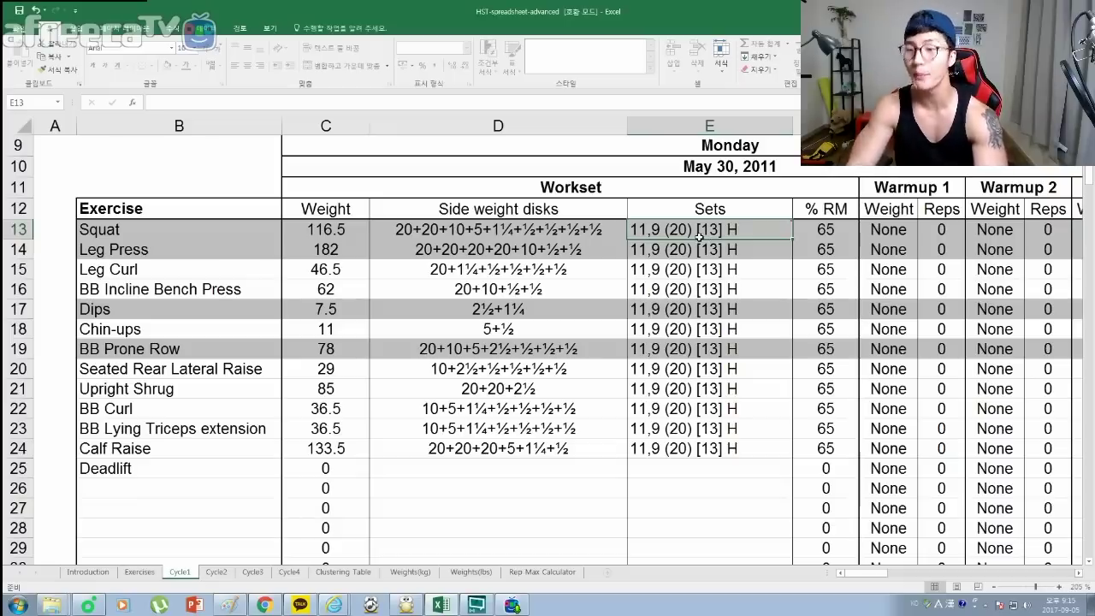
mouse_move(715, 228)
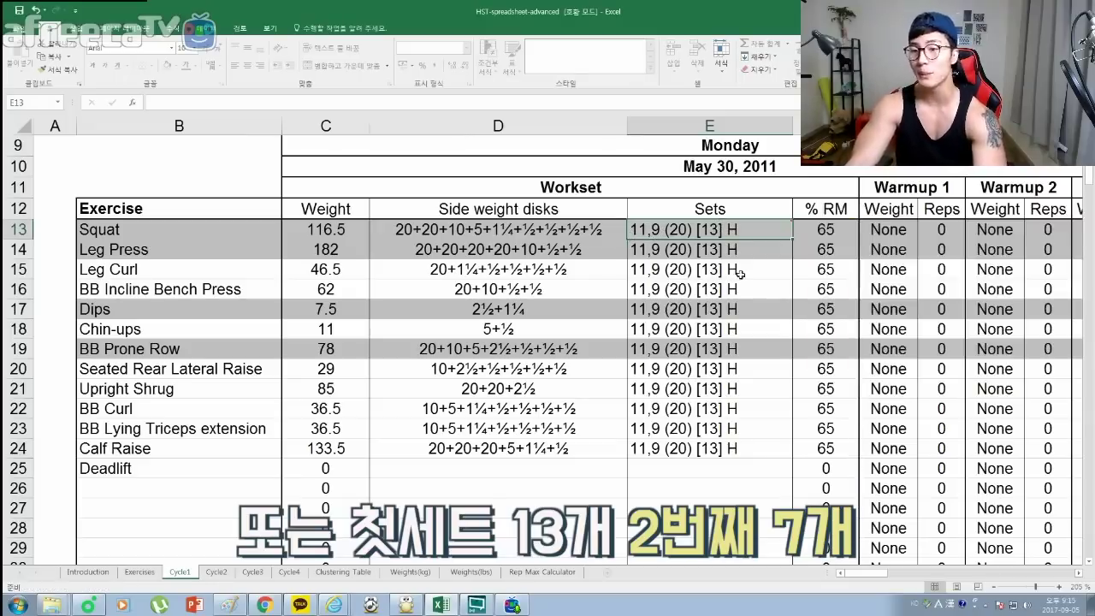
scroll(698, 245, "up", 2)
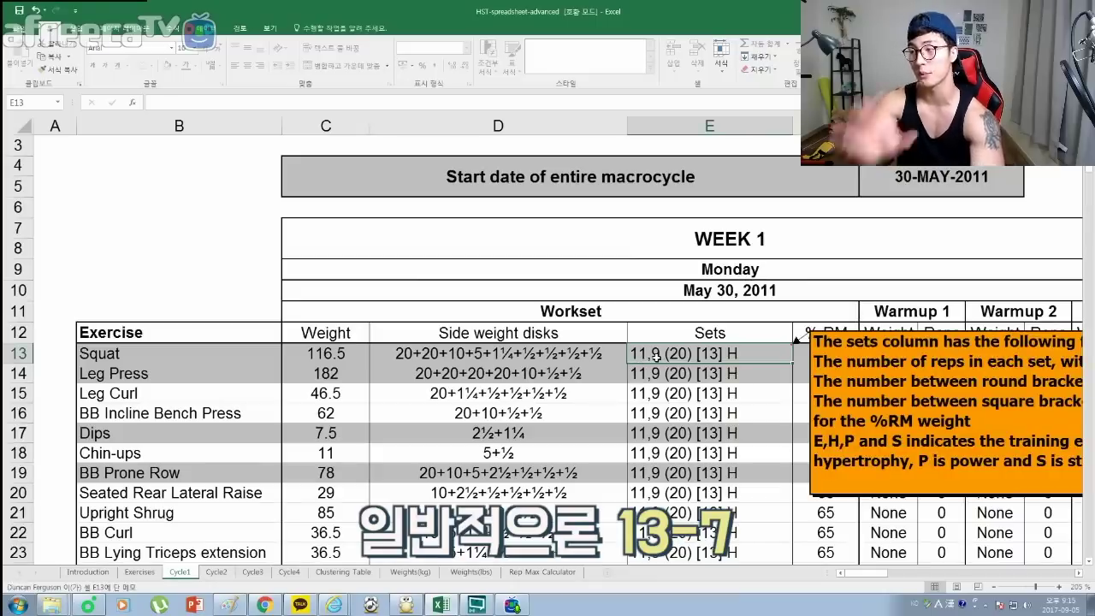
scroll(656, 356, "down", 1)
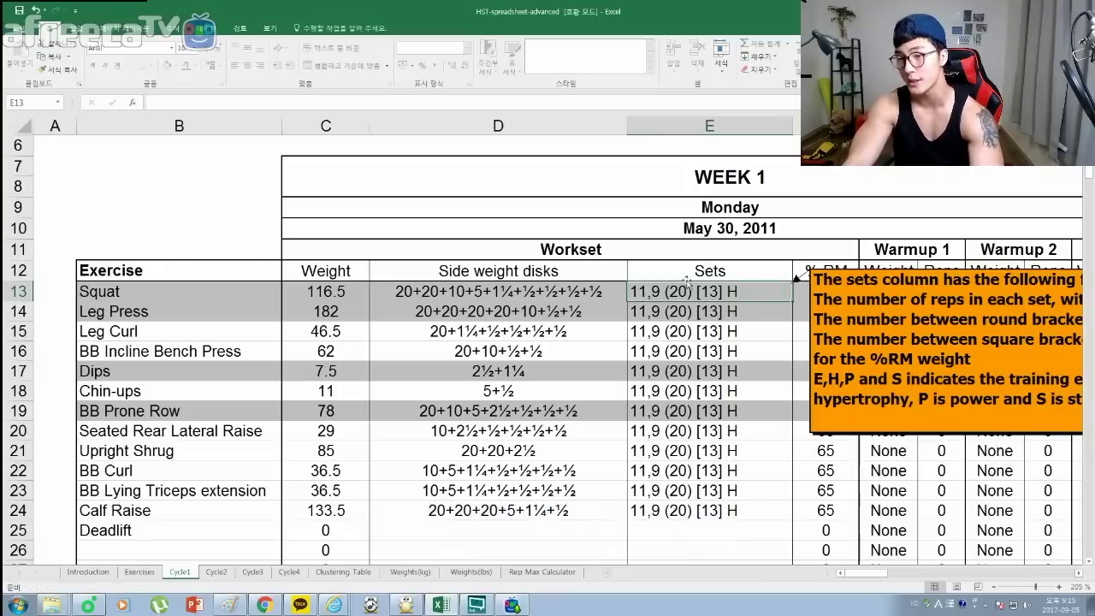
- Go through the Sets entries from Squat to Dips in the Wednesday session and compare them with the weights
scroll(840, 386, "down", 2)
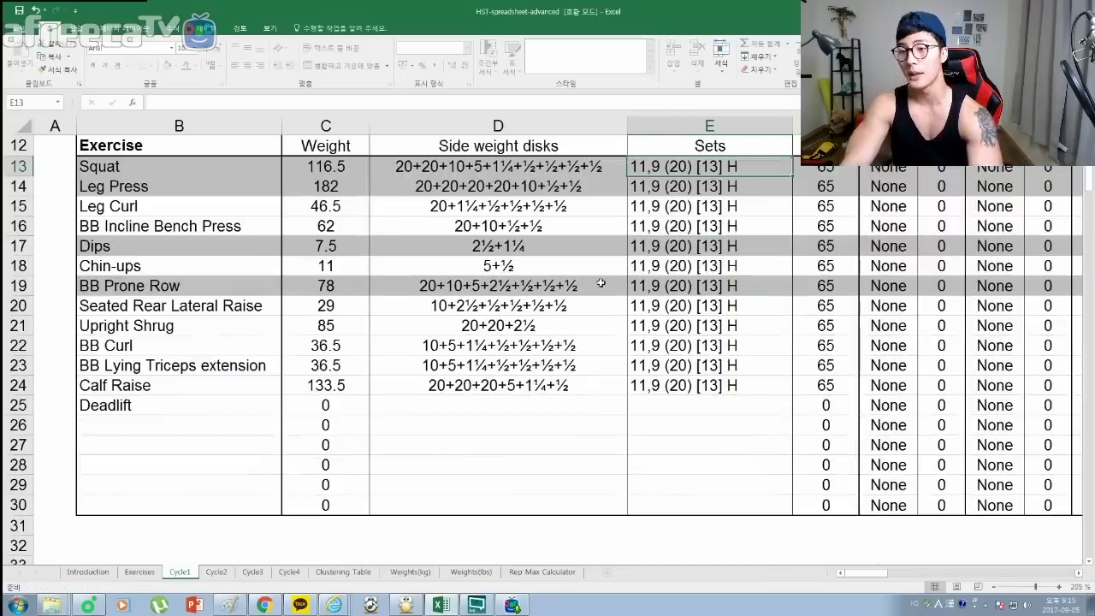
scroll(750, 399, "down", 7)
left_click(693, 251)
left_click(691, 271)
left_click(691, 290)
left_click(691, 309)
left_click(693, 331)
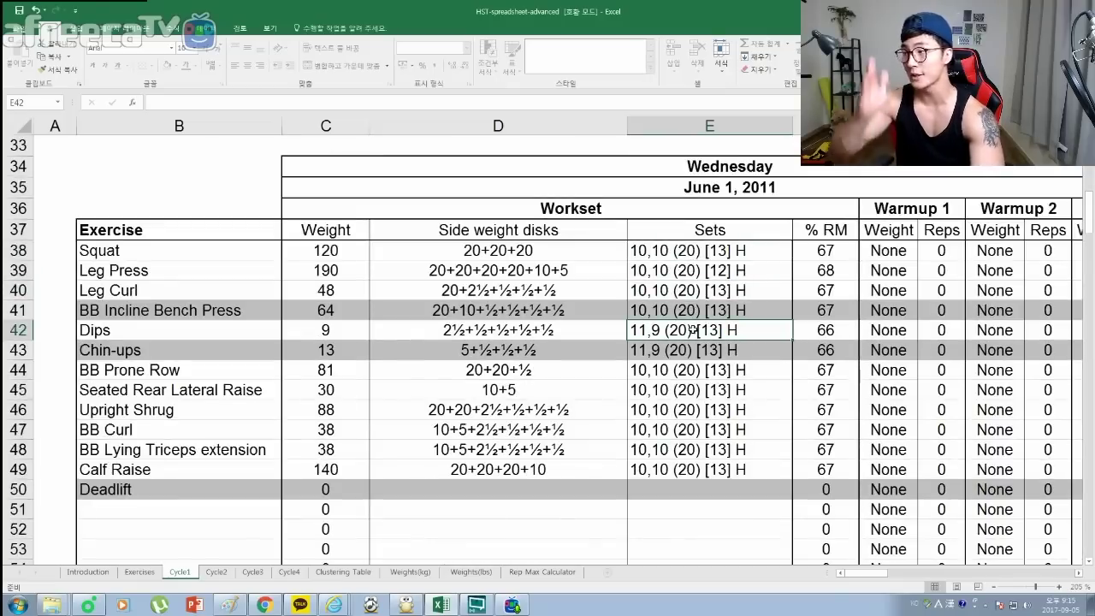
left_click(326, 290)
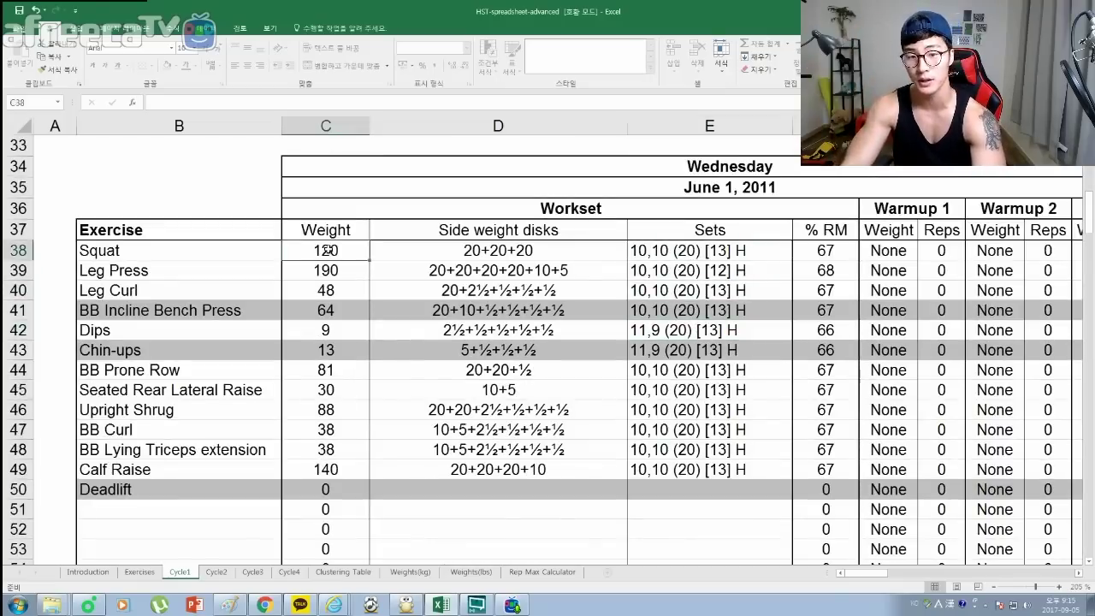
left_click(709, 290)
left_click(707, 271)
- Read through the weights and Sets entries of the Week 1 Friday session
scroll(679, 451, "down", 6)
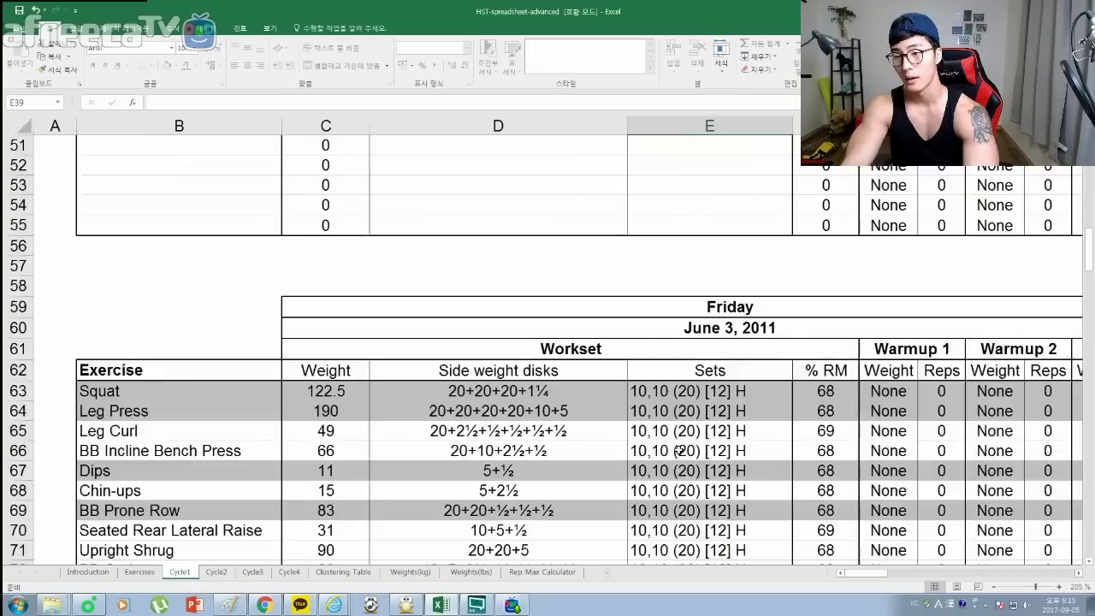
scroll(678, 451, "down", 3)
scroll(664, 352, "down", 3)
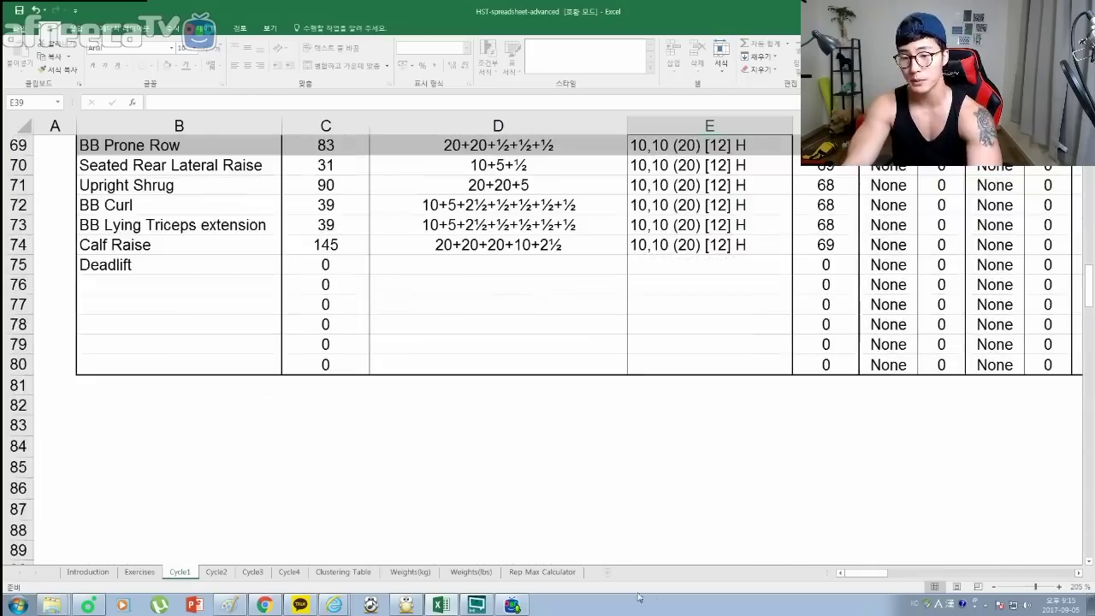
- Examine the Week 2 Monday session in Cycle1, including Squat's Sets entry
left_click(907, 574)
scroll(716, 483, "up", 19)
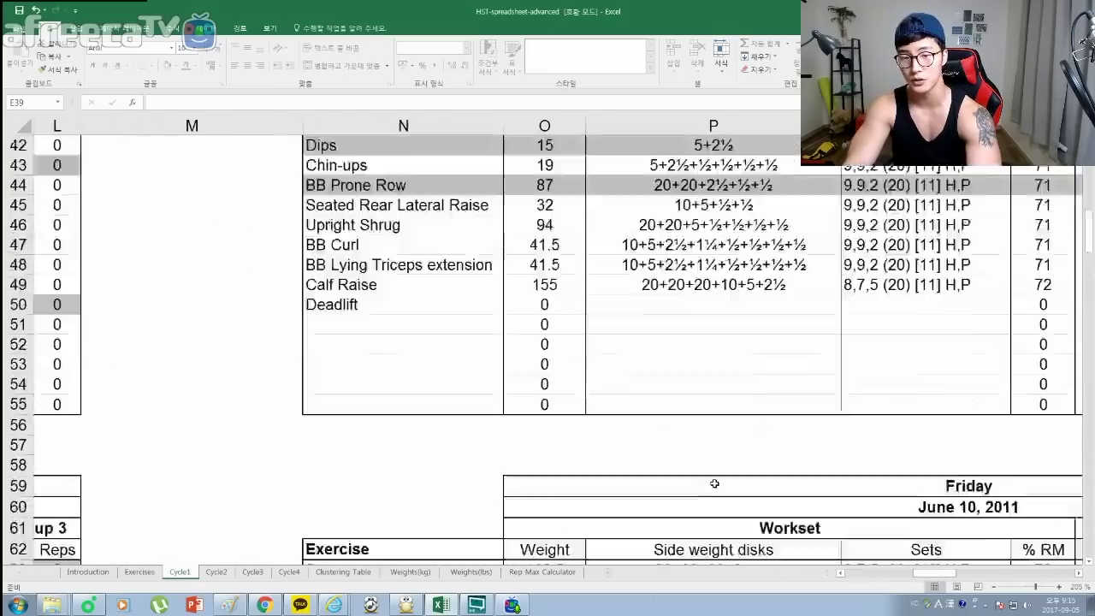
scroll(716, 482, "up", 4)
left_click(959, 294)
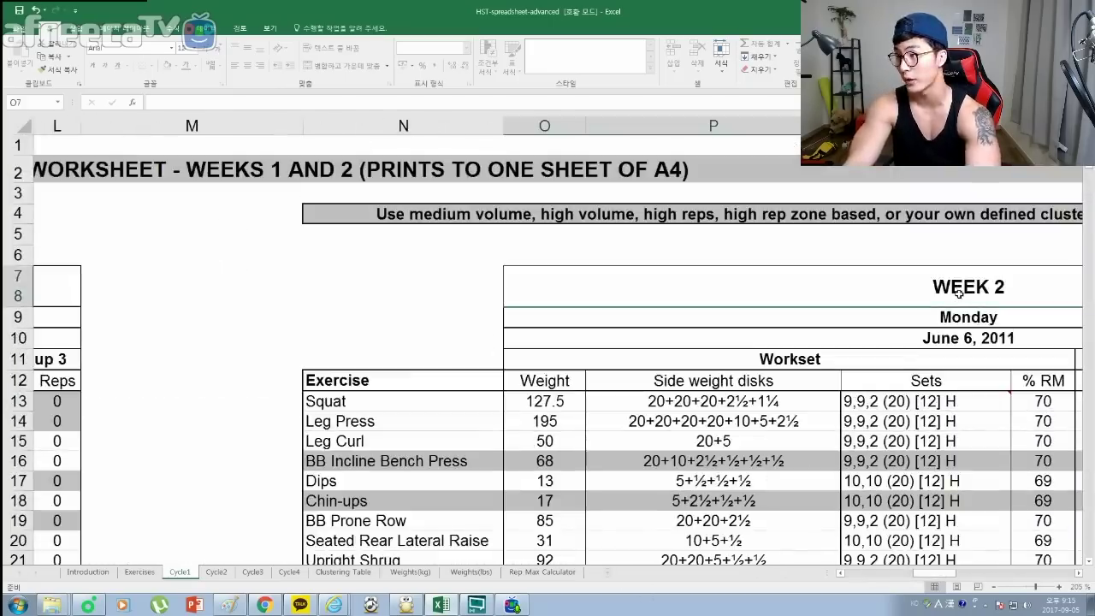
scroll(926, 418, "down", 2)
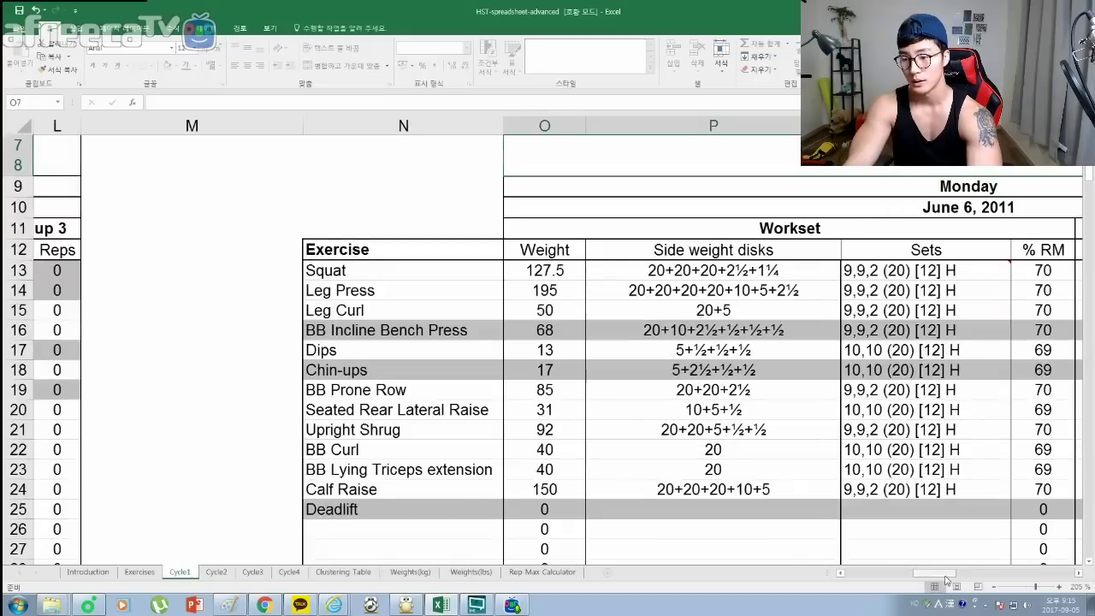
scroll(926, 522, "right", 1)
left_click(847, 282)
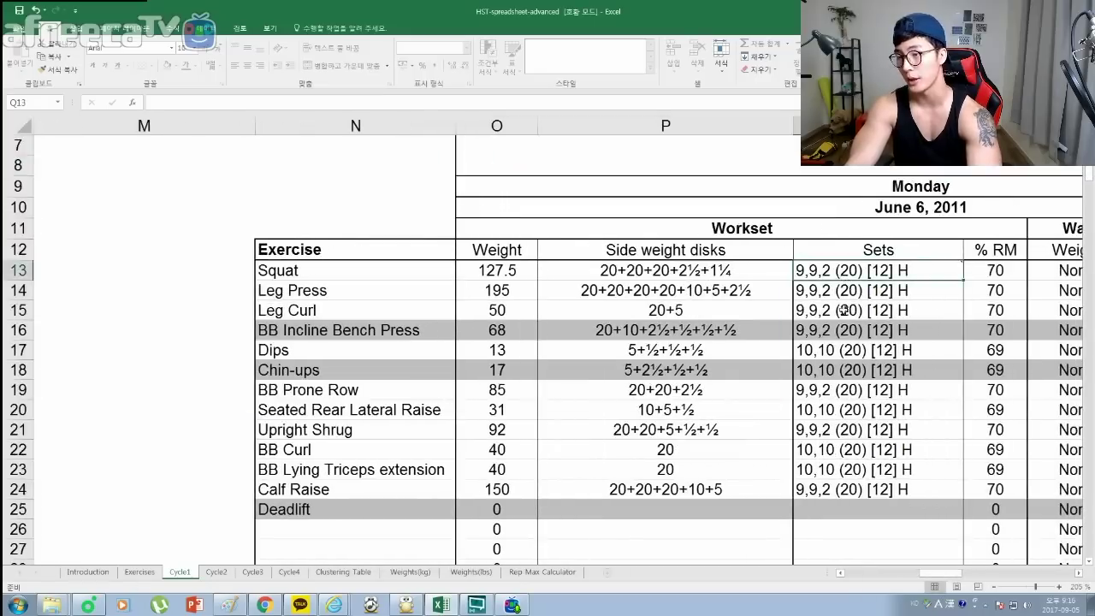
- Compare Leg Curl's Sets entries in the Week 2 Wednesday and Friday sessions with the Monday session
scroll(847, 427, "down", 11)
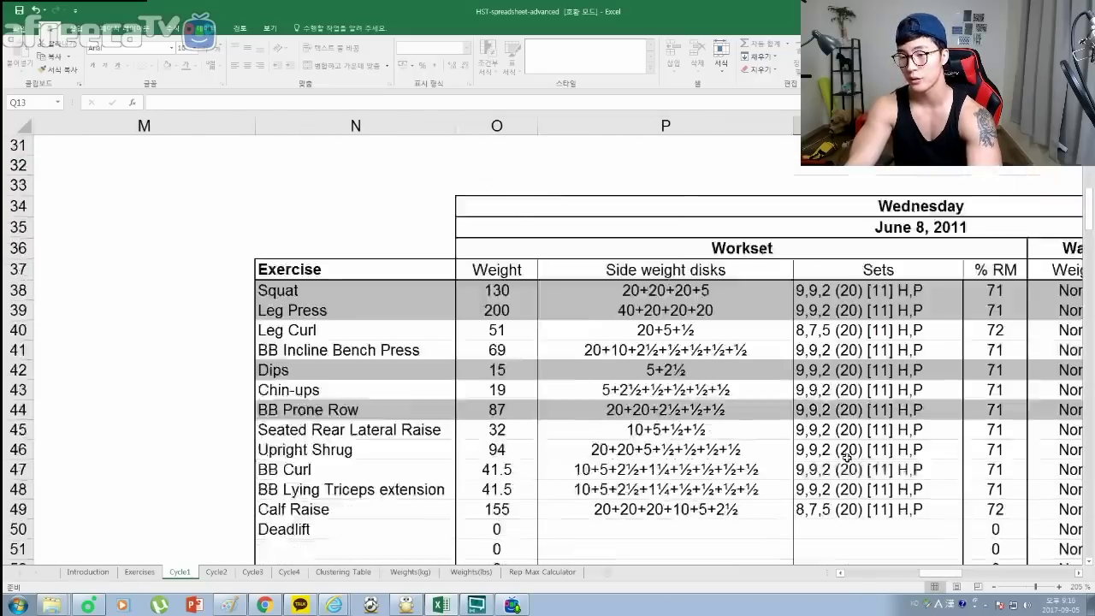
left_click(833, 331)
scroll(855, 385, "down", 4)
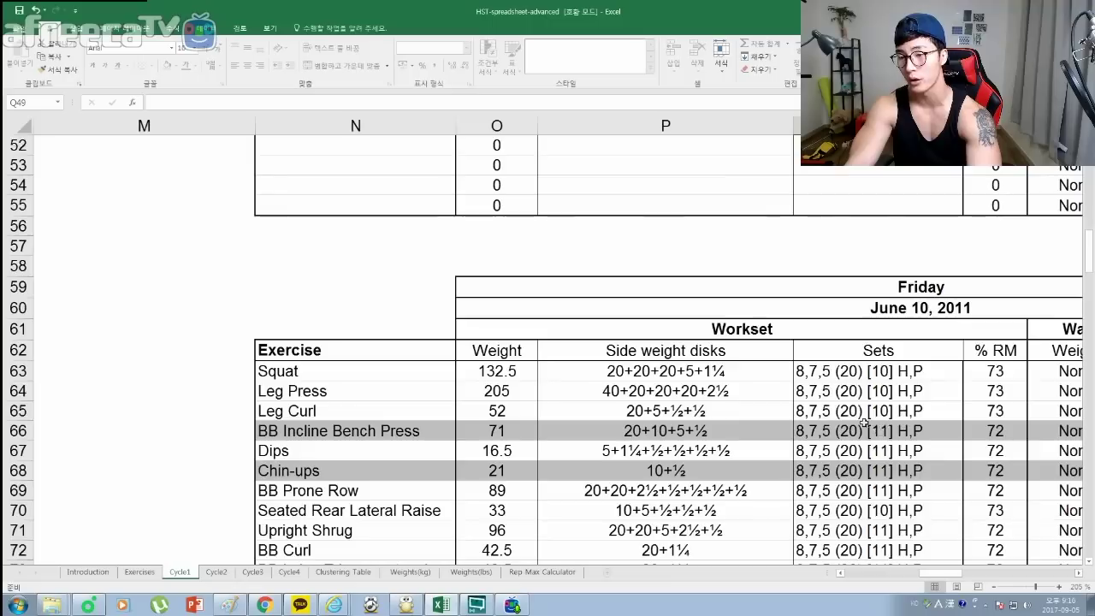
left_click(855, 411)
scroll(855, 419, "up", 11)
scroll(854, 422, "up", 5)
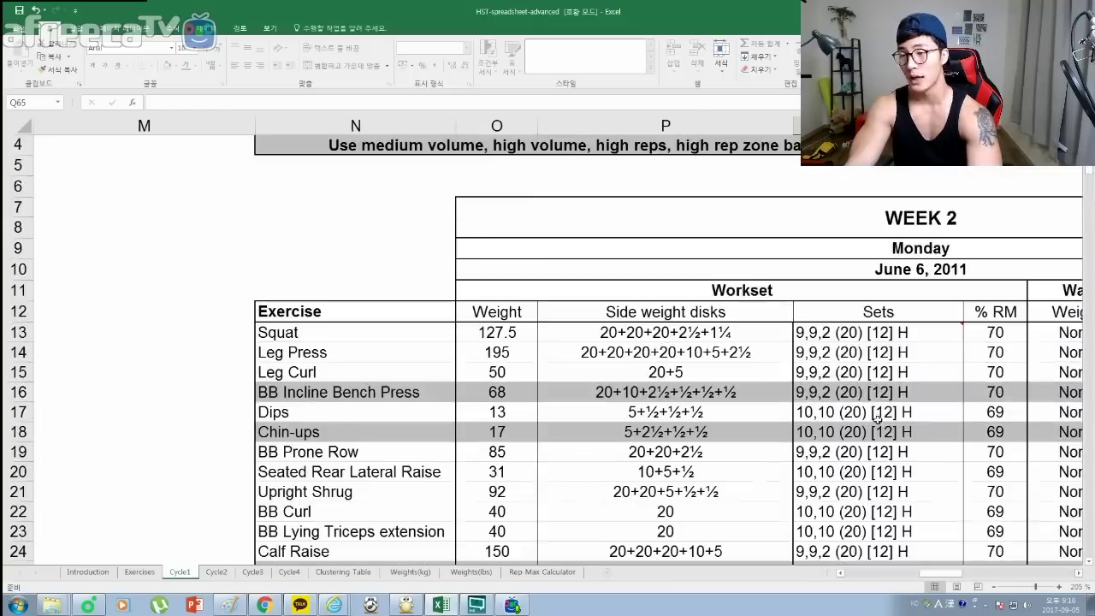
- Return to the Week 1 Monday session and examine the training-type letter in Squat's Sets entry
left_click_drag(942, 573, 864, 573)
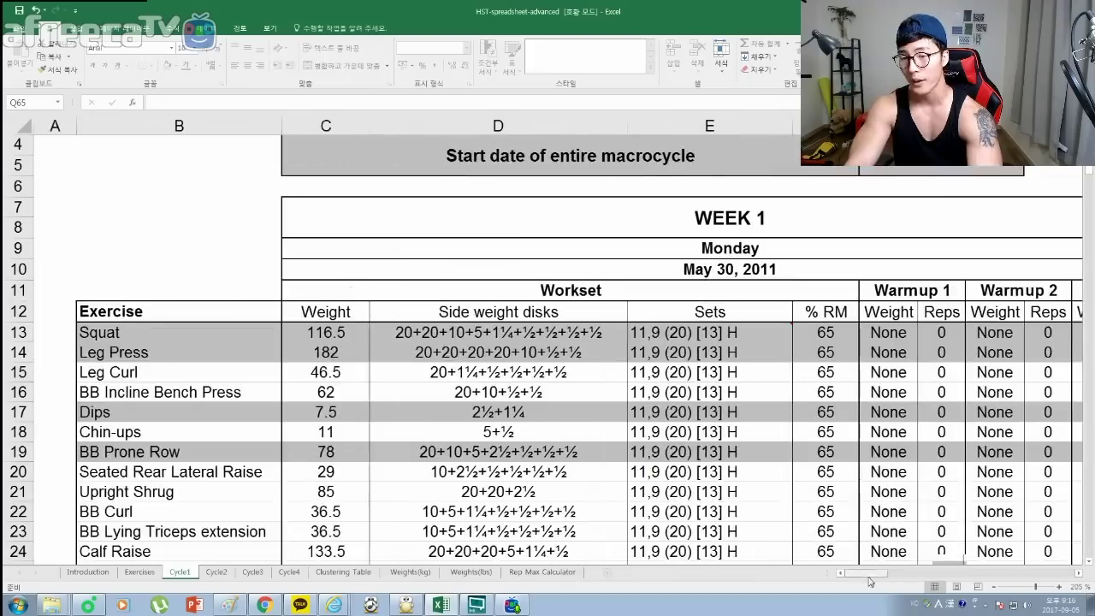
scroll(747, 399, "down", 2)
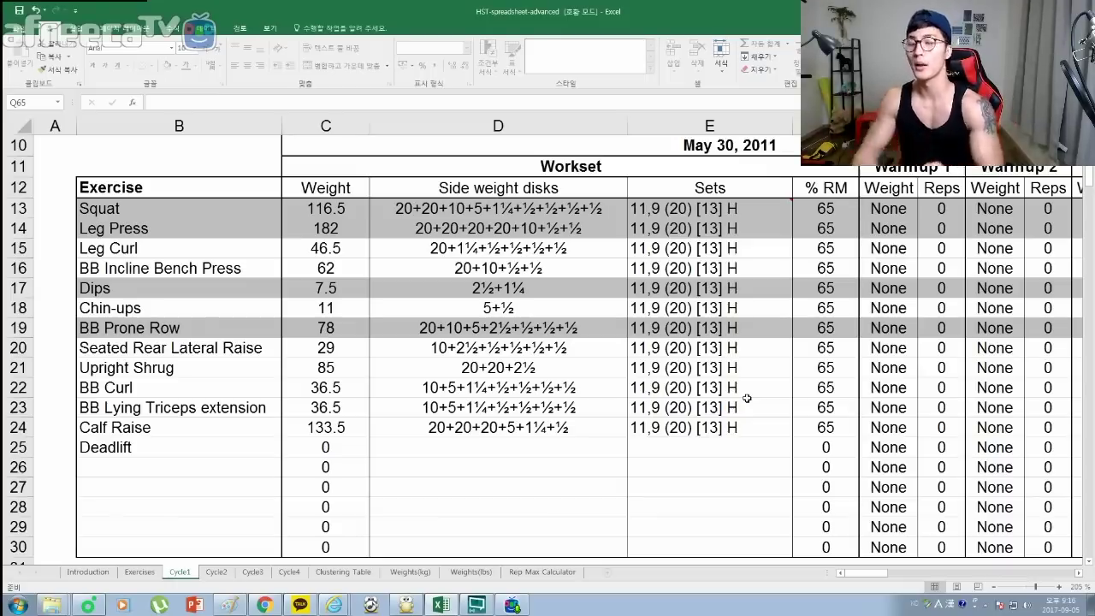
left_click(738, 207)
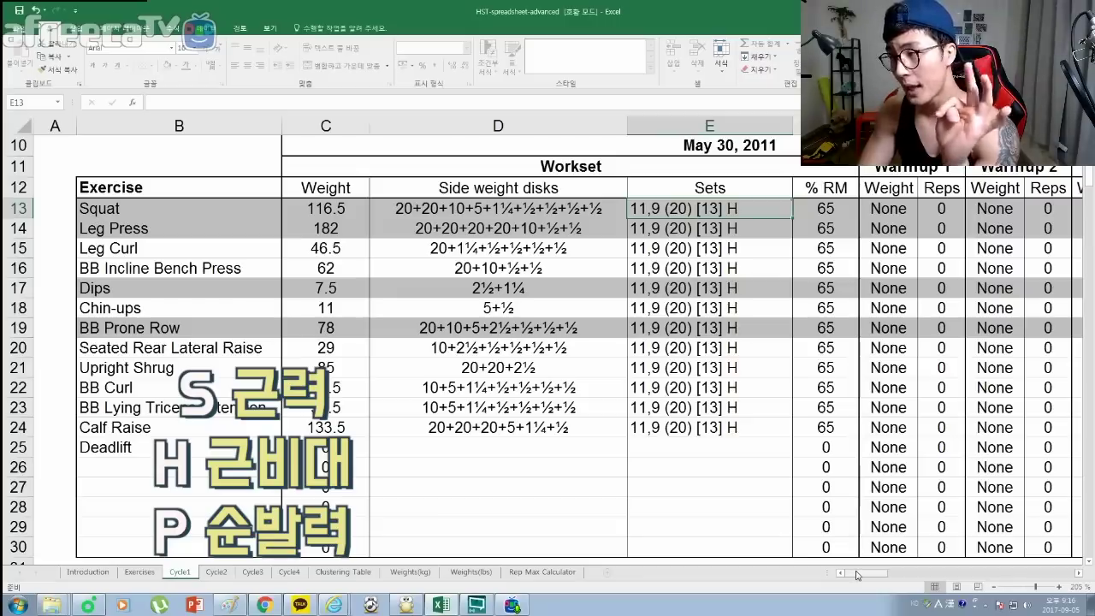
- Examine the training-type letters in the Week 2 Sets entries, focusing on Squat in the Wednesday session
left_click_drag(858, 575, 937, 575)
left_click(714, 433)
scroll(714, 430, "down", 7)
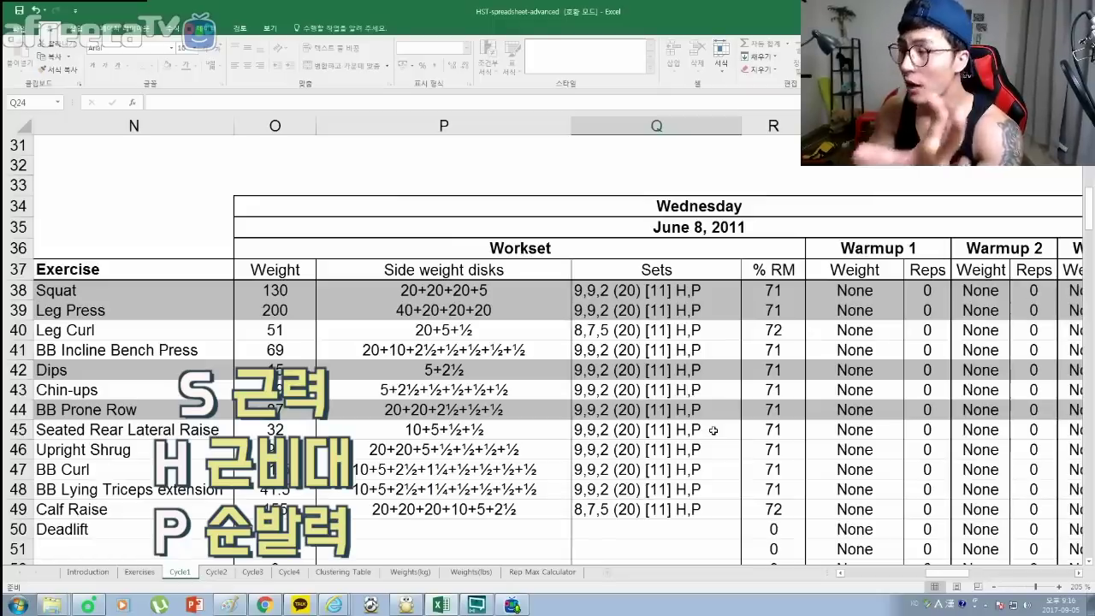
left_click(686, 291)
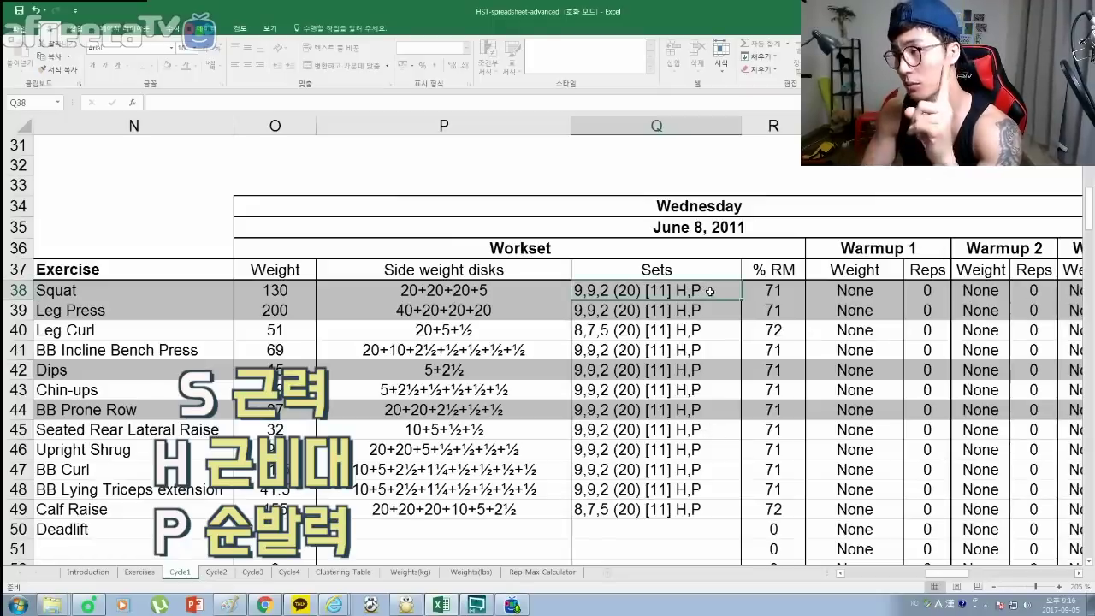
scroll(700, 343, "down", 4)
scroll(710, 476, "down", 12)
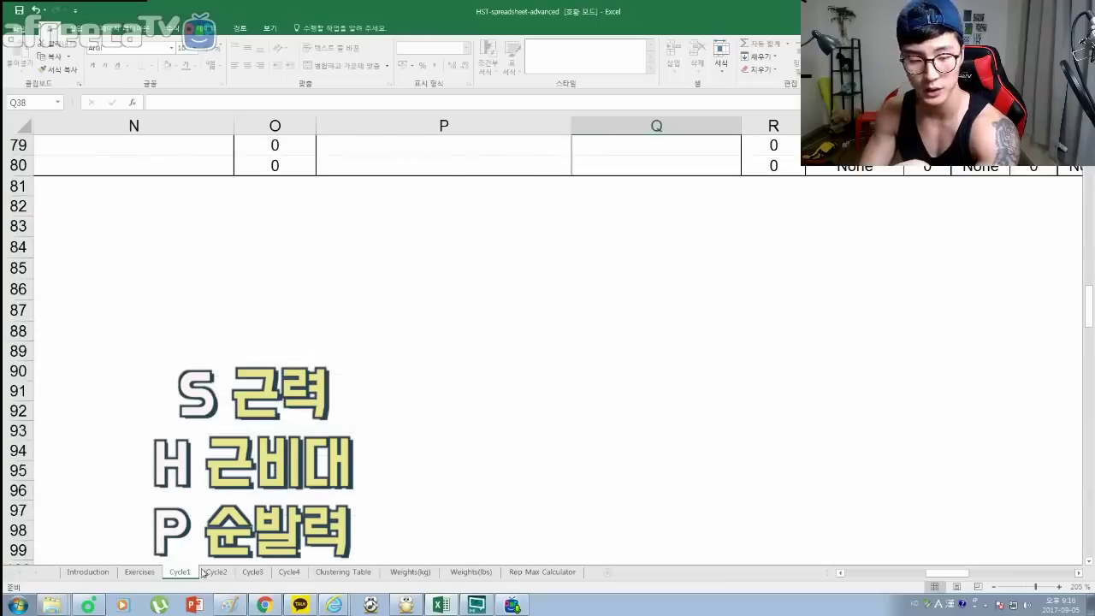
- Open the Cycle2 worksheet and examine the Sets entries of the June 22 and June 24 sessions
left_click(207, 571)
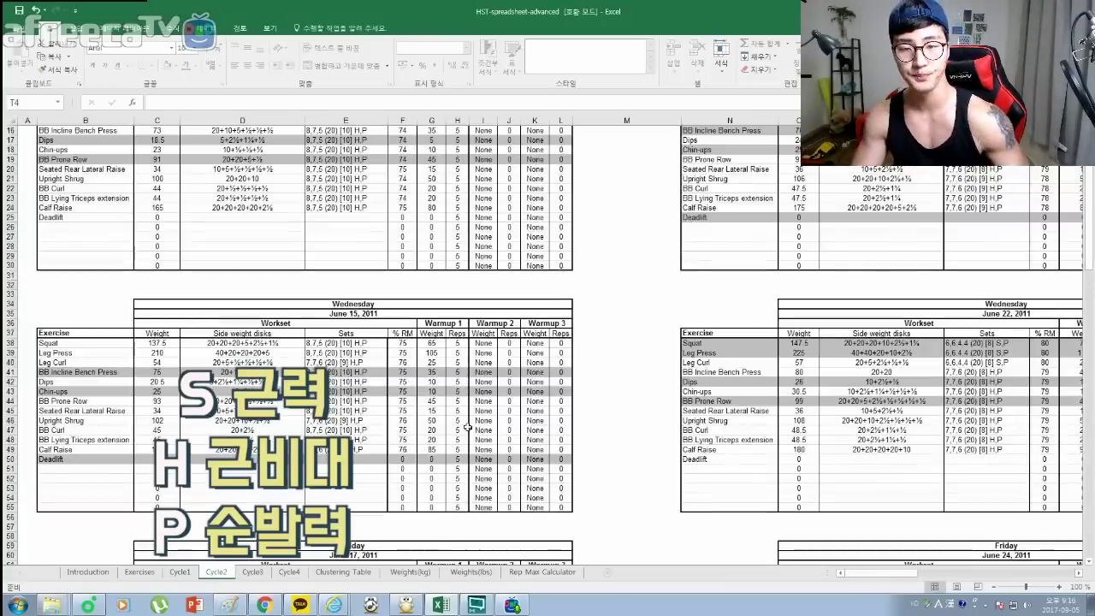
scroll(469, 425, "up", 5)
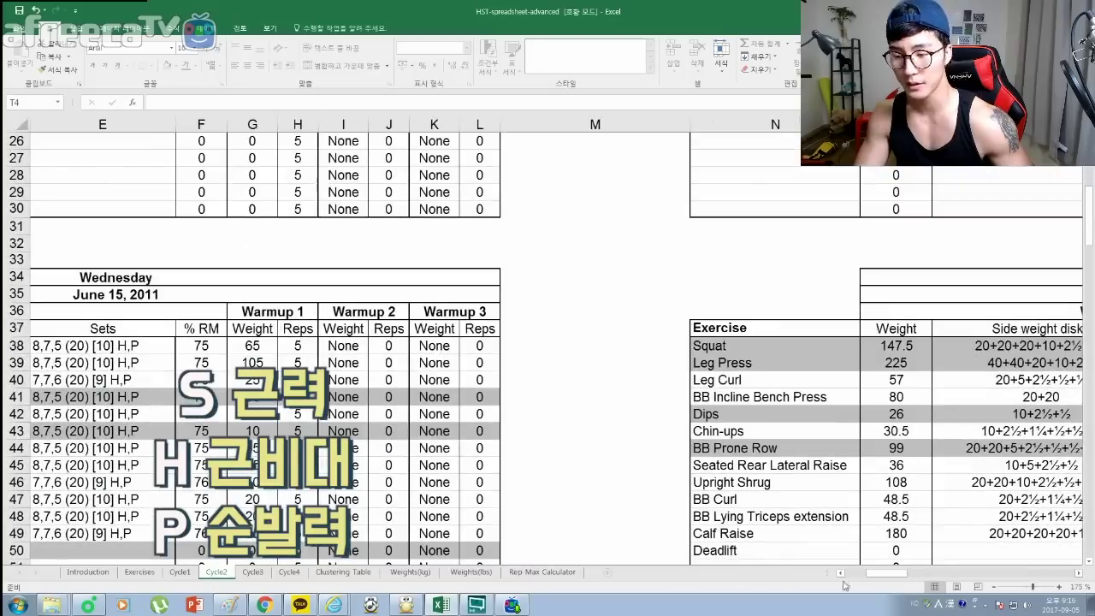
left_click_drag(889, 573, 937, 572)
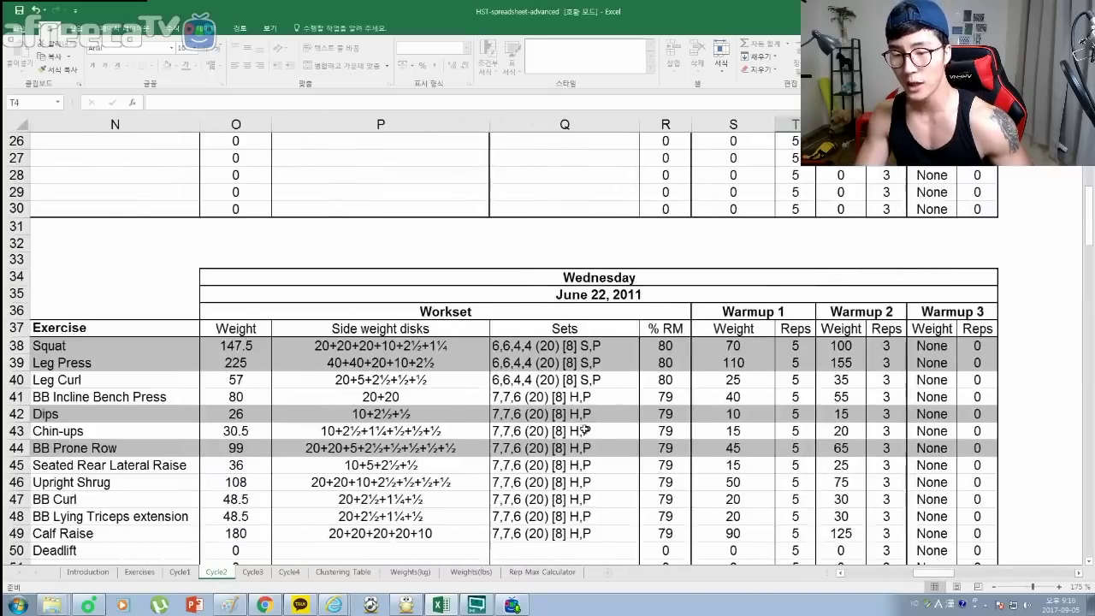
scroll(587, 429, "down", 3)
left_click(578, 310)
scroll(578, 310, "down", 6)
left_click(602, 419)
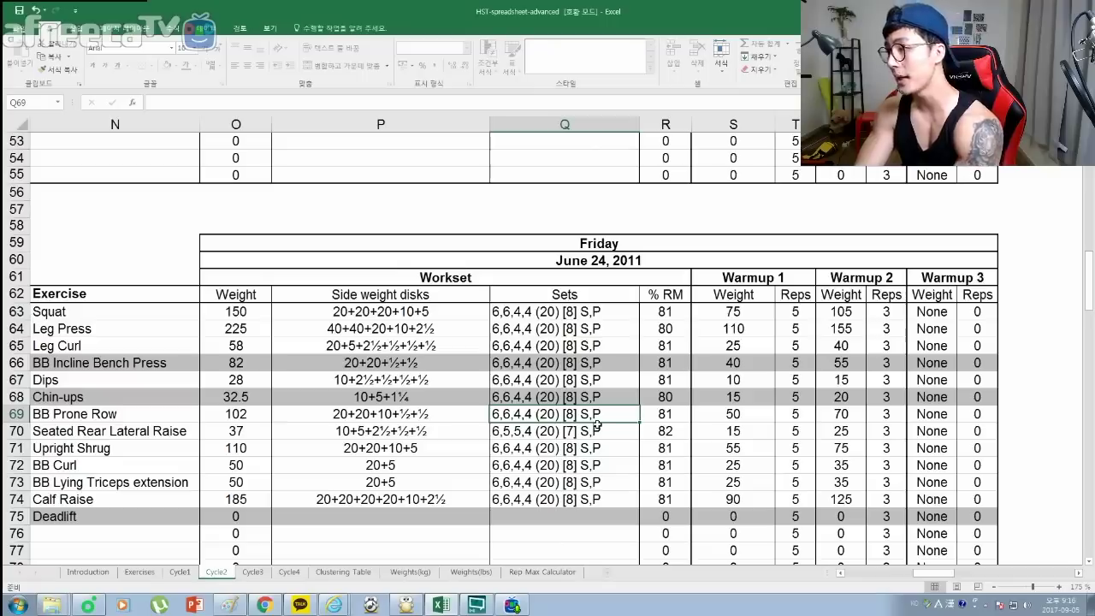
- Compare the % RM values from Squat to Calf Raise on June 24 with Seated Rear Lateral Raise's Sets entry
left_click_drag(662, 317, 674, 496)
left_click(560, 447)
left_click(563, 437)
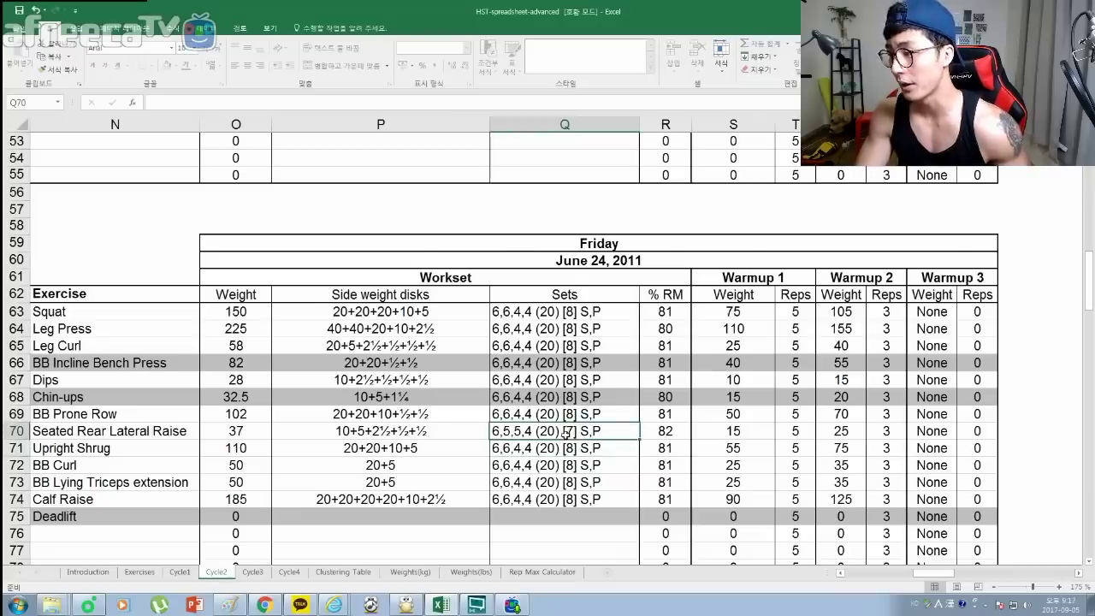
scroll(565, 434, "down", 5)
- Open the Cycle3 worksheet and examine the Sets entries of the Week 5 Wednesday session, including BB Curl
left_click(252, 572)
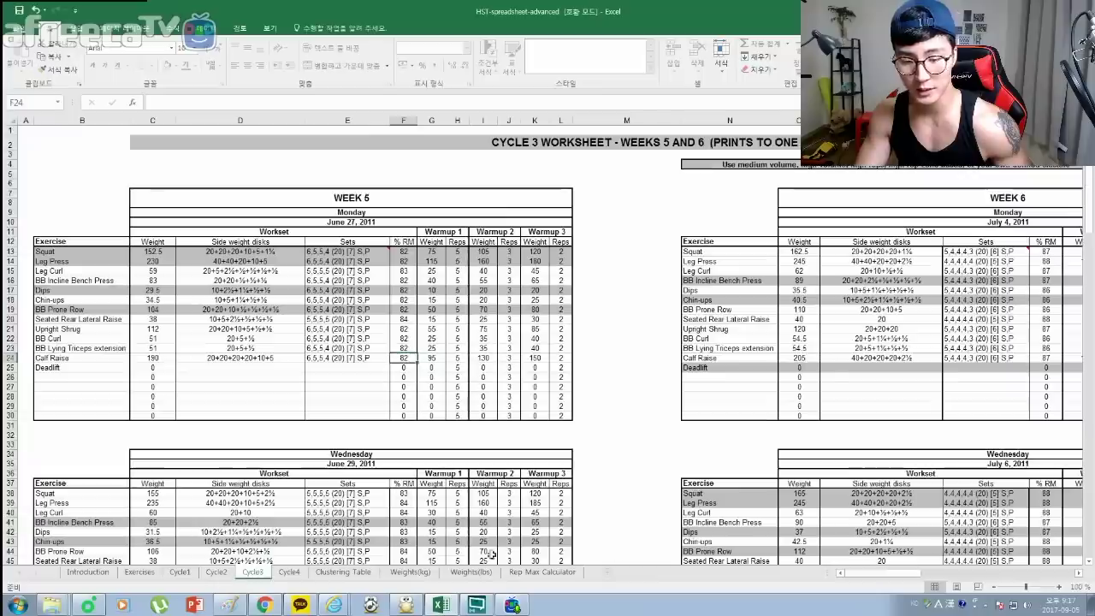
scroll(480, 446, "up", 4)
scroll(513, 462, "down", 4)
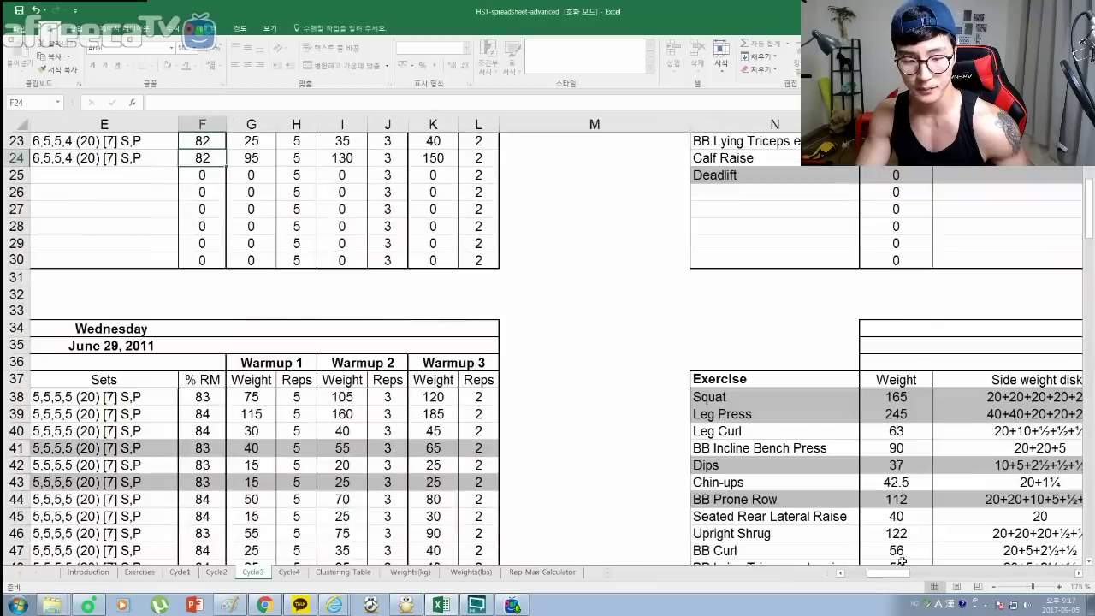
left_click_drag(890, 573, 851, 564)
scroll(676, 469, "down", 3)
left_click(616, 431)
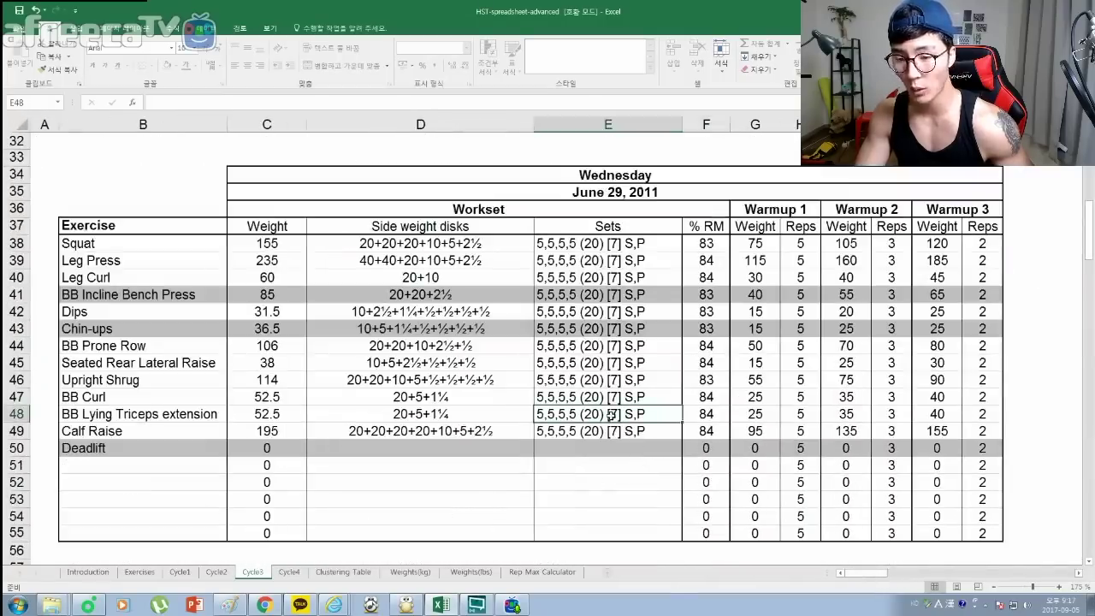
left_click(609, 397)
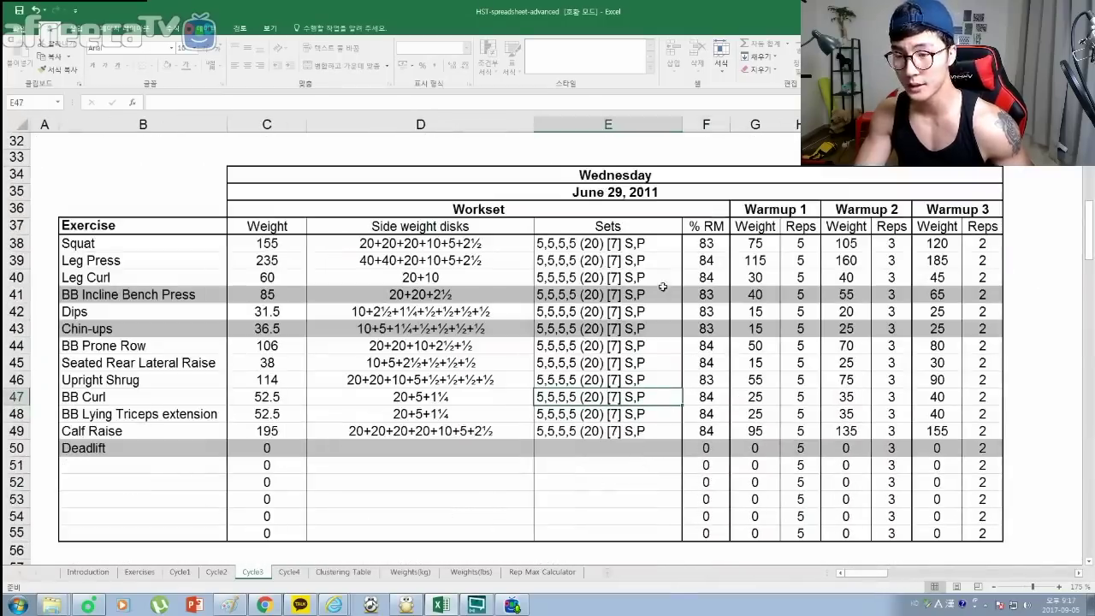
- Compare the % RM values with the Sets entries from Squat to Calf Raise in the Week 5 Wednesday session
left_click_drag(718, 243, 719, 433)
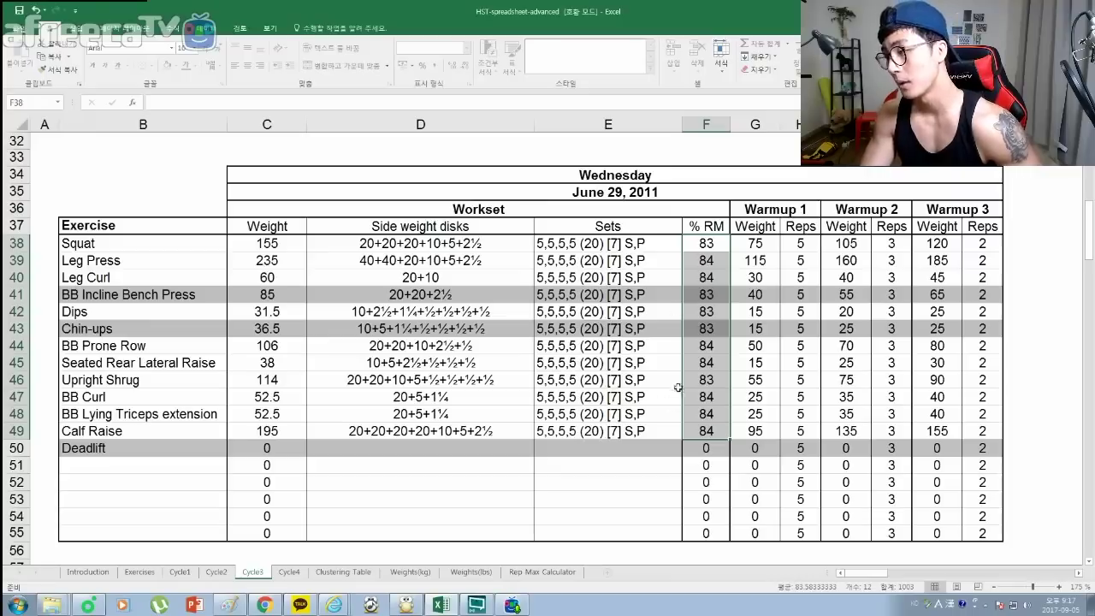
left_click_drag(575, 248, 588, 425)
left_click(635, 443)
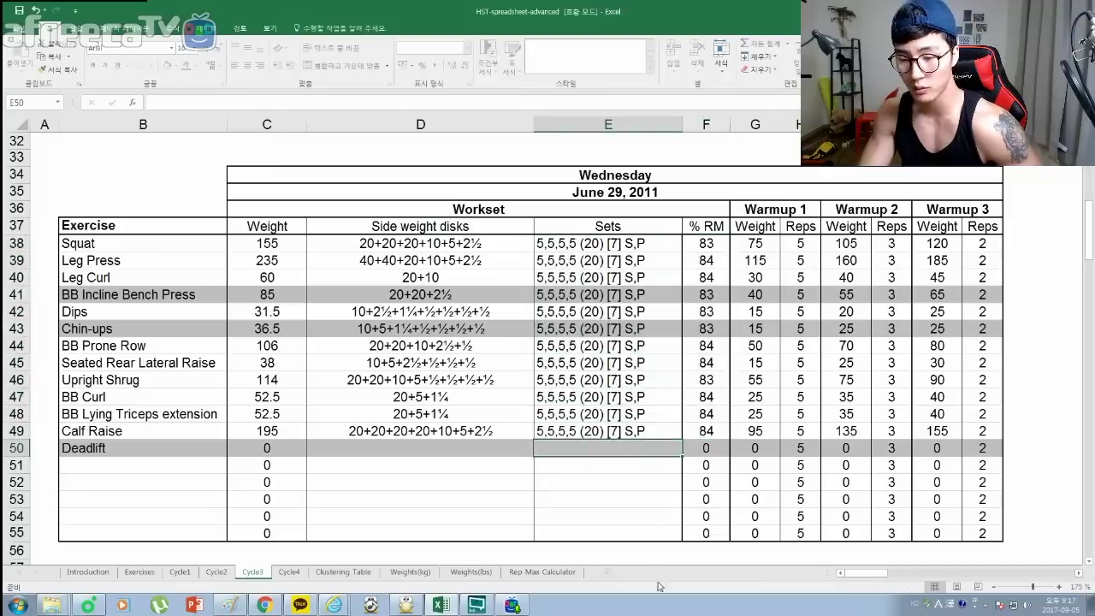
- Open the Cycle4 worksheet and examine Squat's Sets entry in the Week 8 Monday session
left_click(288, 572)
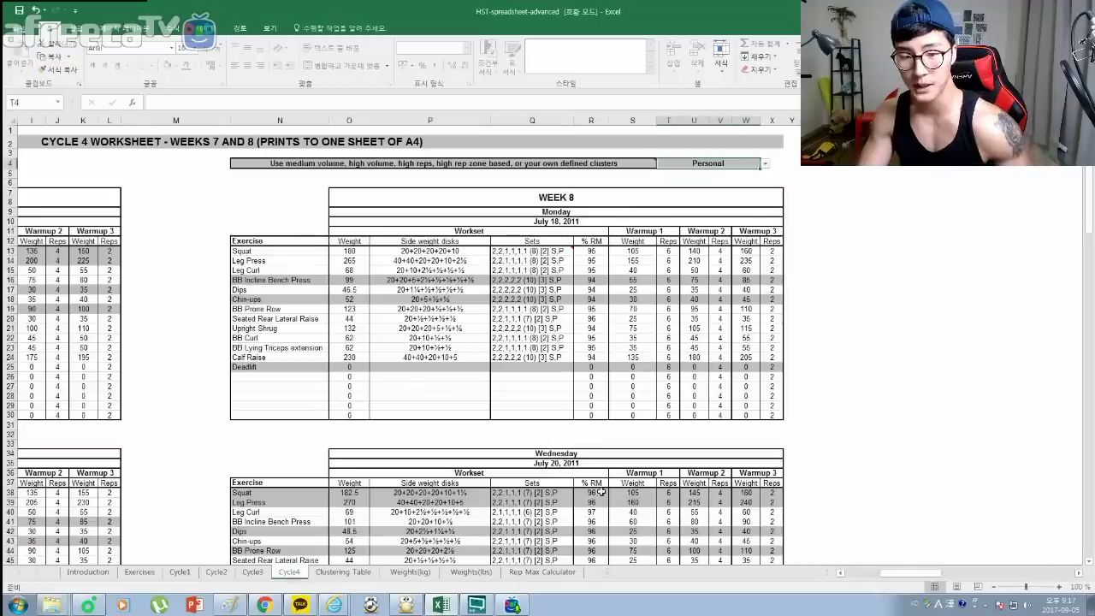
scroll(601, 492, "down", 4, "ctrl")
scroll(587, 485, "up", 6, "ctrl")
left_click_drag(965, 572, 922, 572)
scroll(865, 523, "up", 2, "ctrl")
left_click(780, 237)
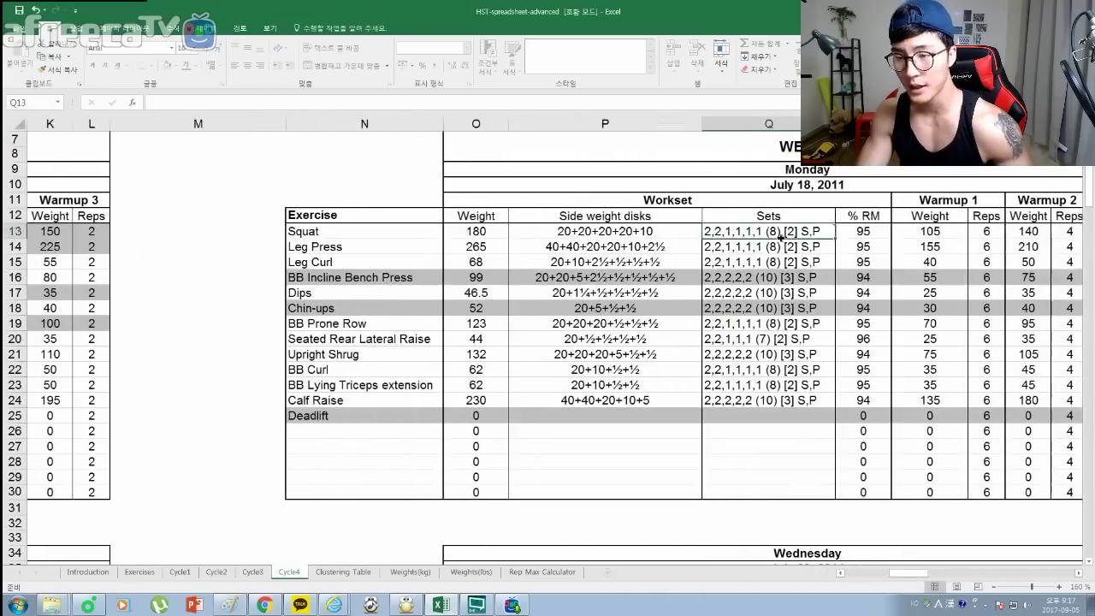
- Read the Sets entries of the Week 8 Wednesday and Friday sessions, including Seated Rear Lateral Raise on Friday
scroll(817, 453, "down", 12)
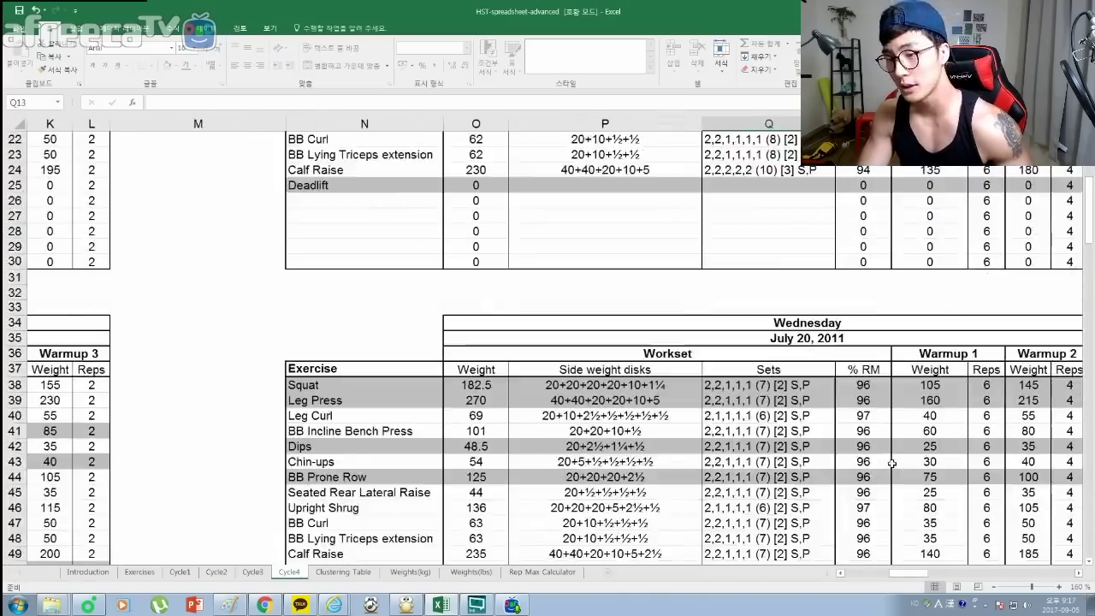
scroll(802, 451, "down", 3)
left_click(768, 415)
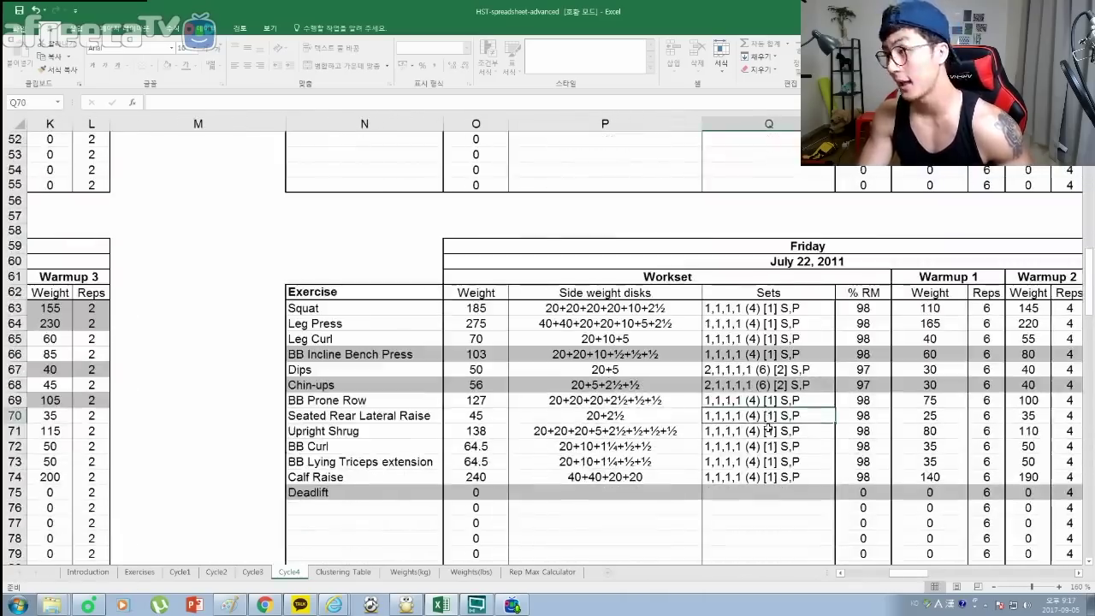
scroll(768, 419, "down", 3)
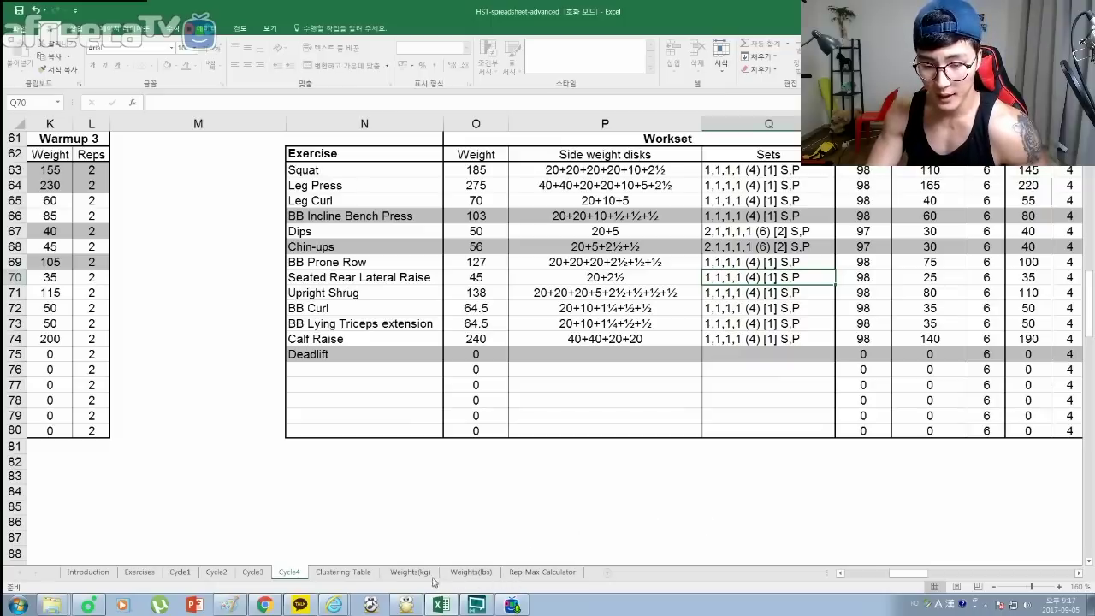
- Open the Rep Max Calculator worksheet and set the Lighter Rep Max to a weight of 60 for 20 reps
left_click(528, 572)
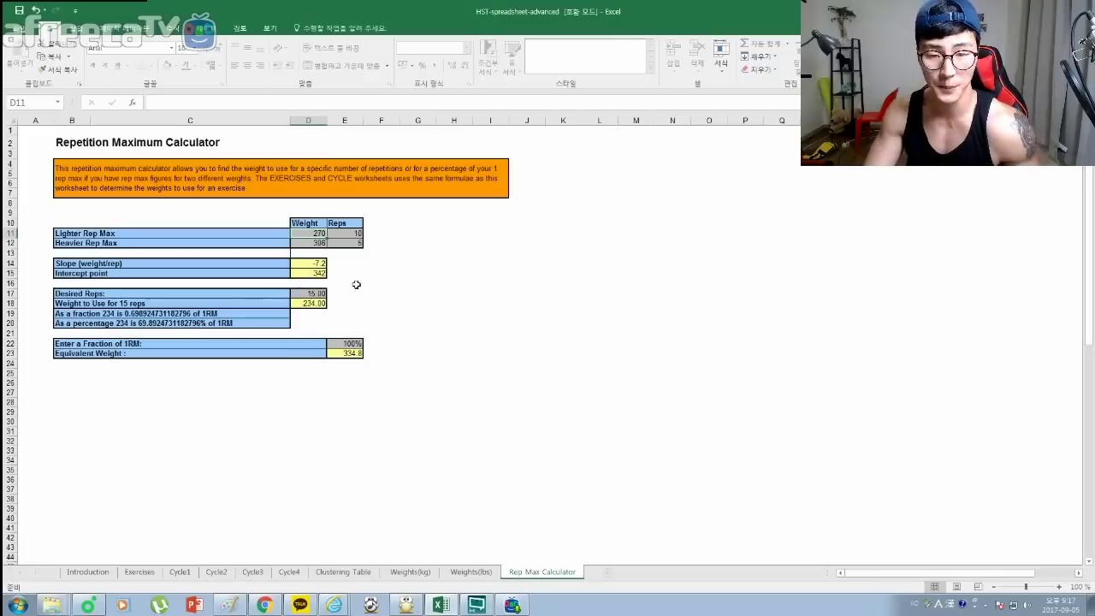
scroll(359, 286, "right", 3)
scroll(630, 455, "up", 3)
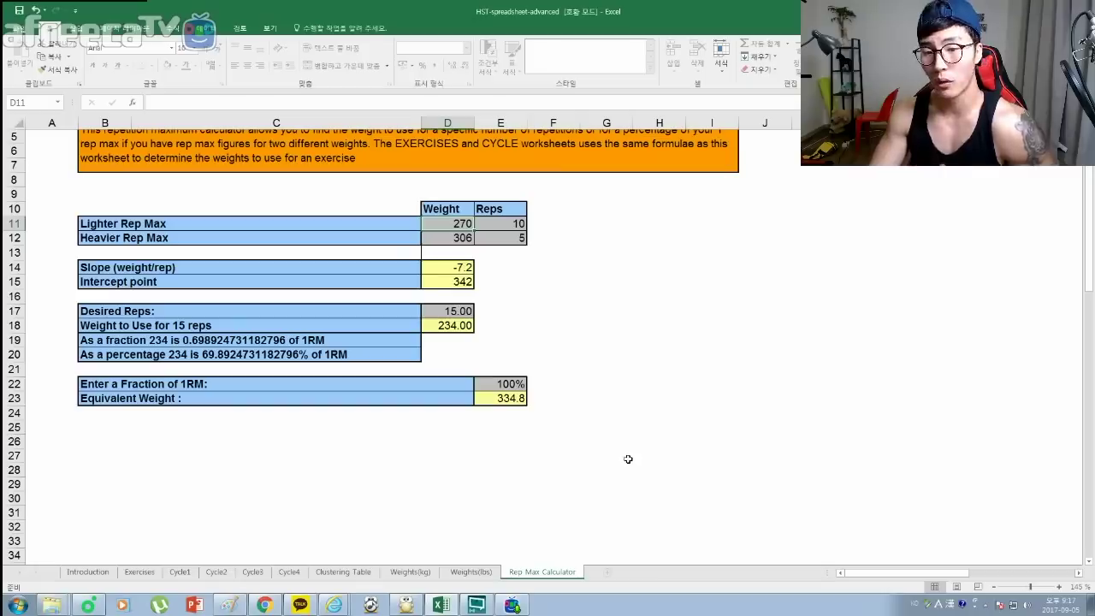
scroll(616, 451, "up", 1)
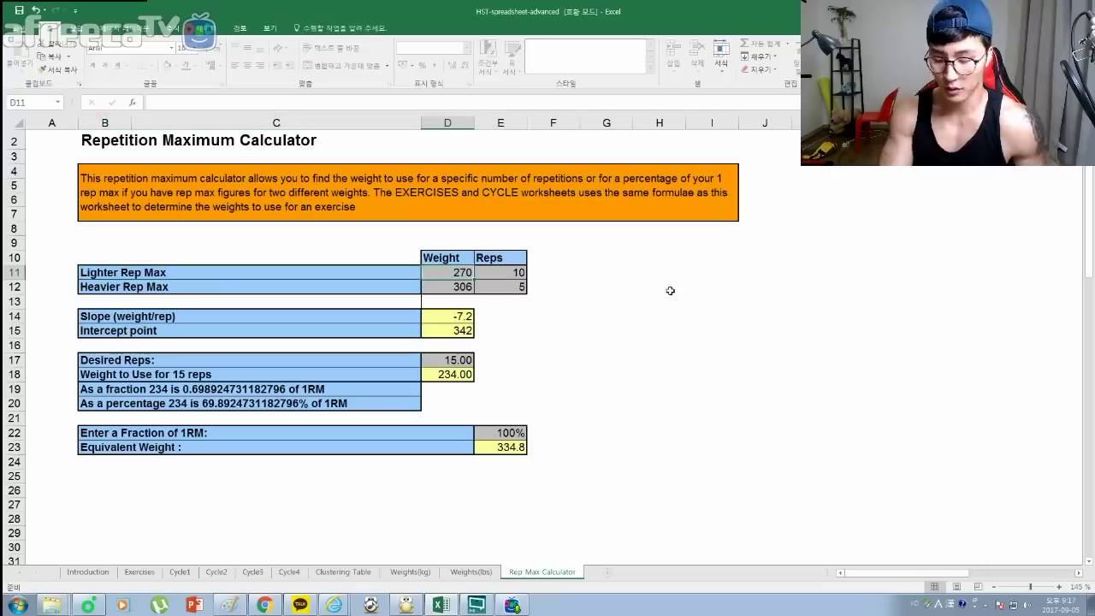
type("60")
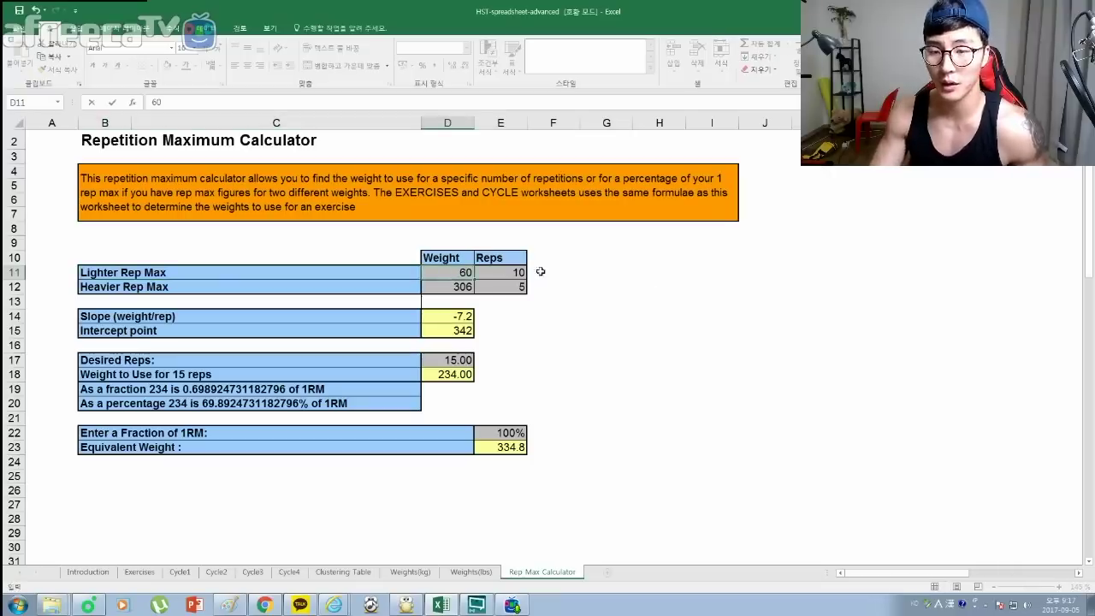
key("Tab")
type("20")
left_click(608, 328)
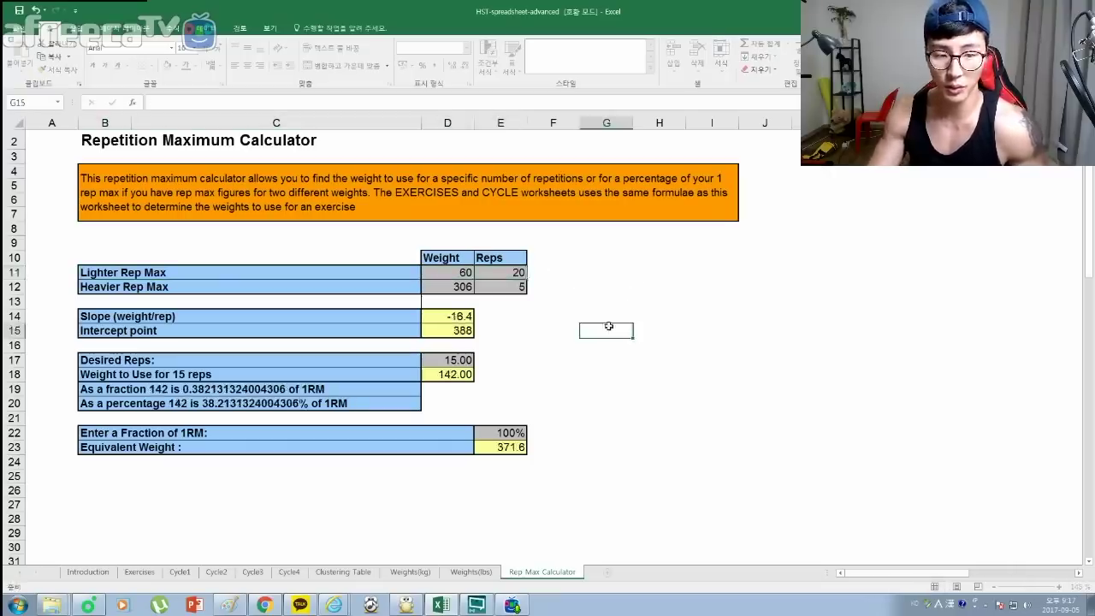
- Set the Heavier Rep Max weight to 100, keeping its reps entry
left_click(457, 288)
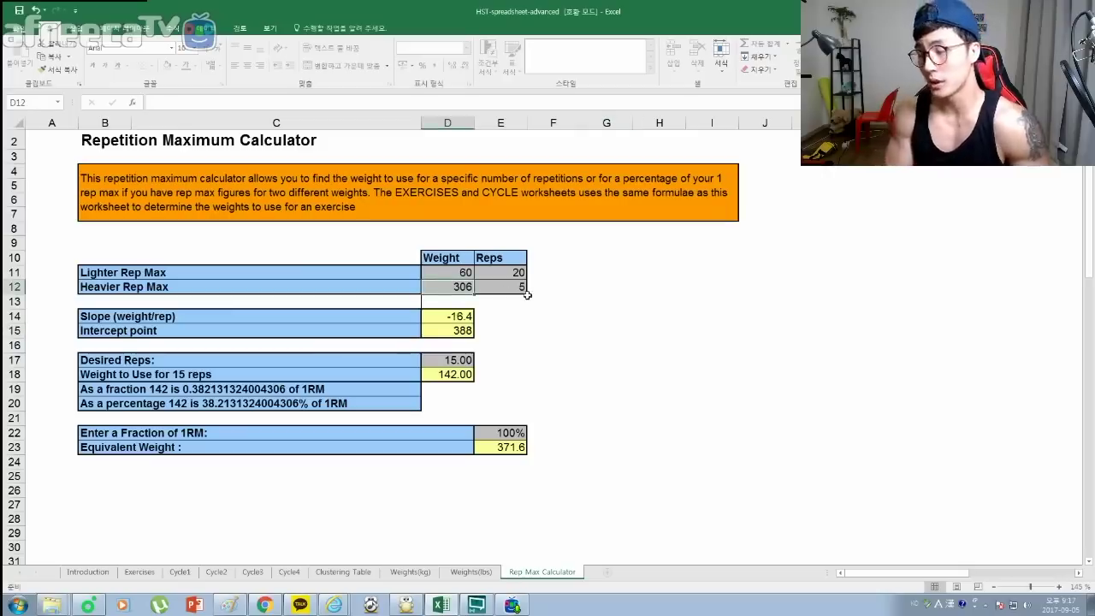
type("100")
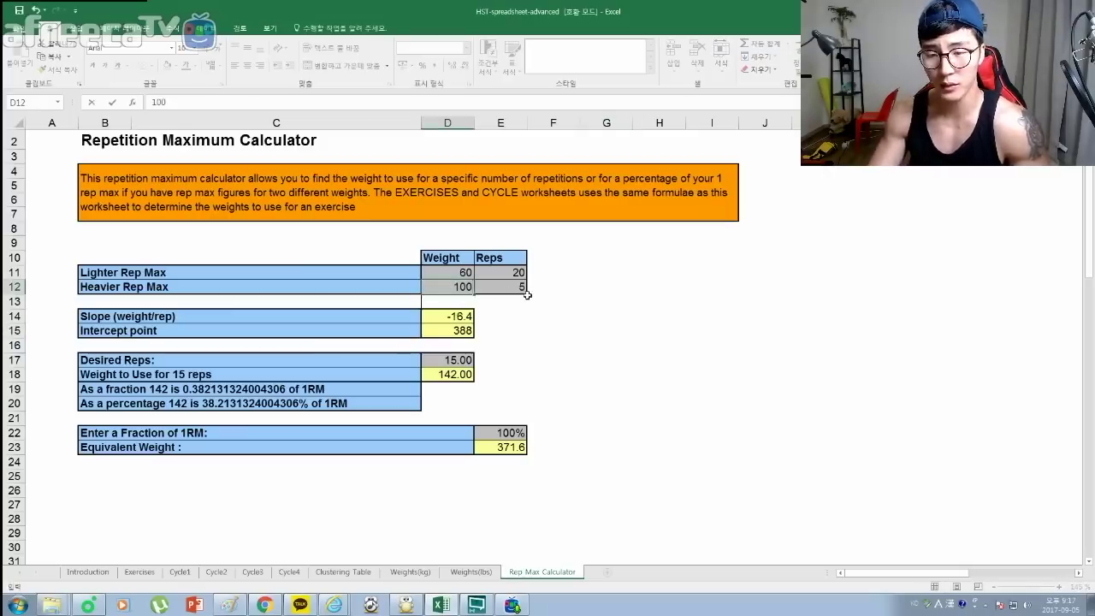
key("Tab")
left_click(648, 291)
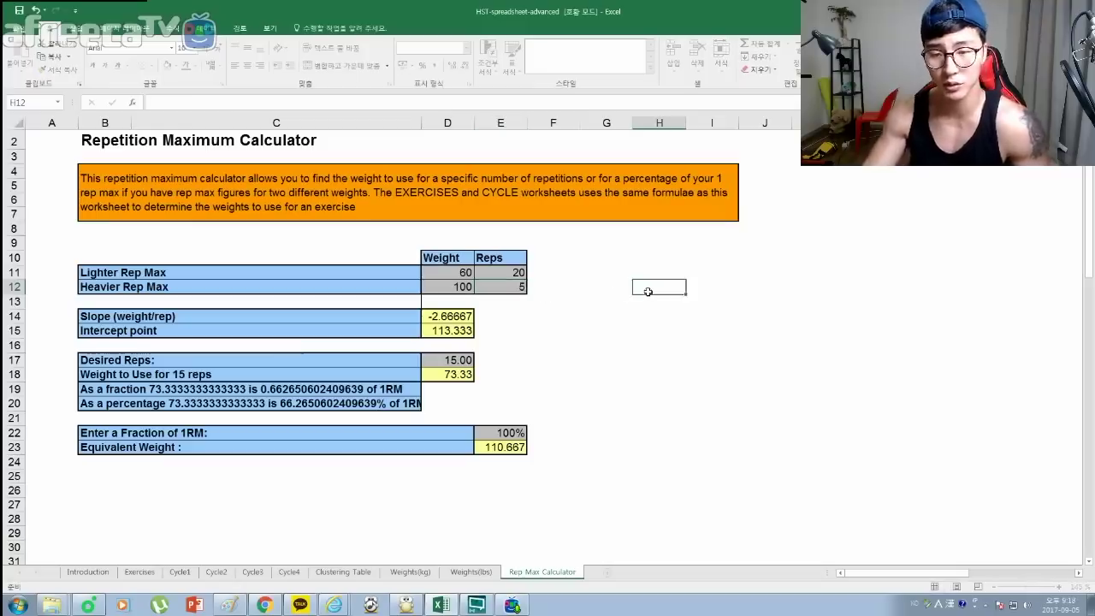
left_click(646, 390)
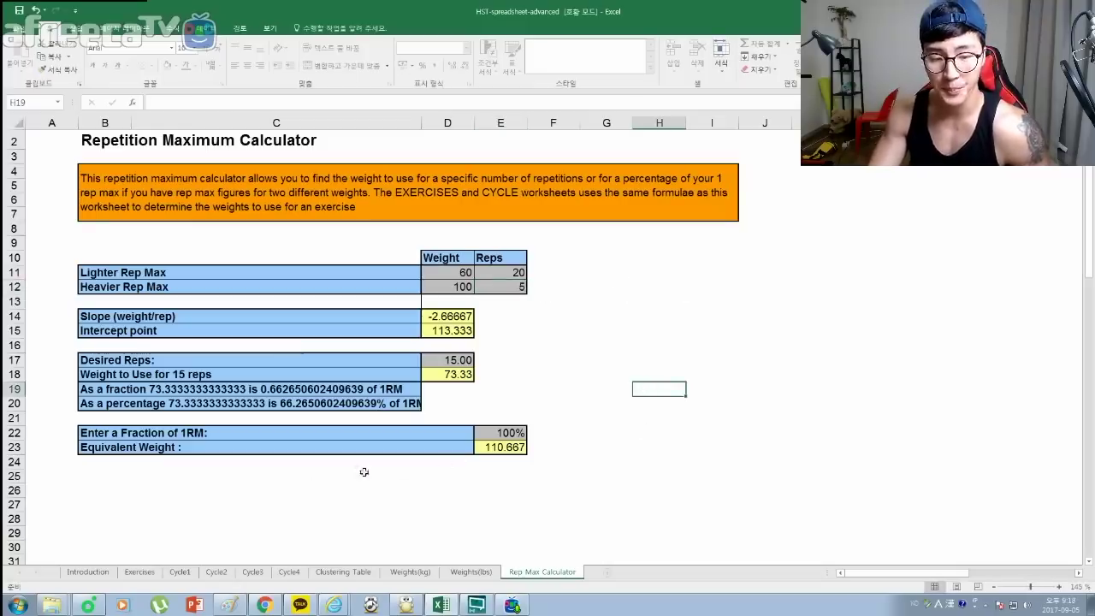
- Examine the calculator's Equivalent Weight for the entered fraction of 1RM and the Weight to Use for the Desired Reps
left_click(512, 449)
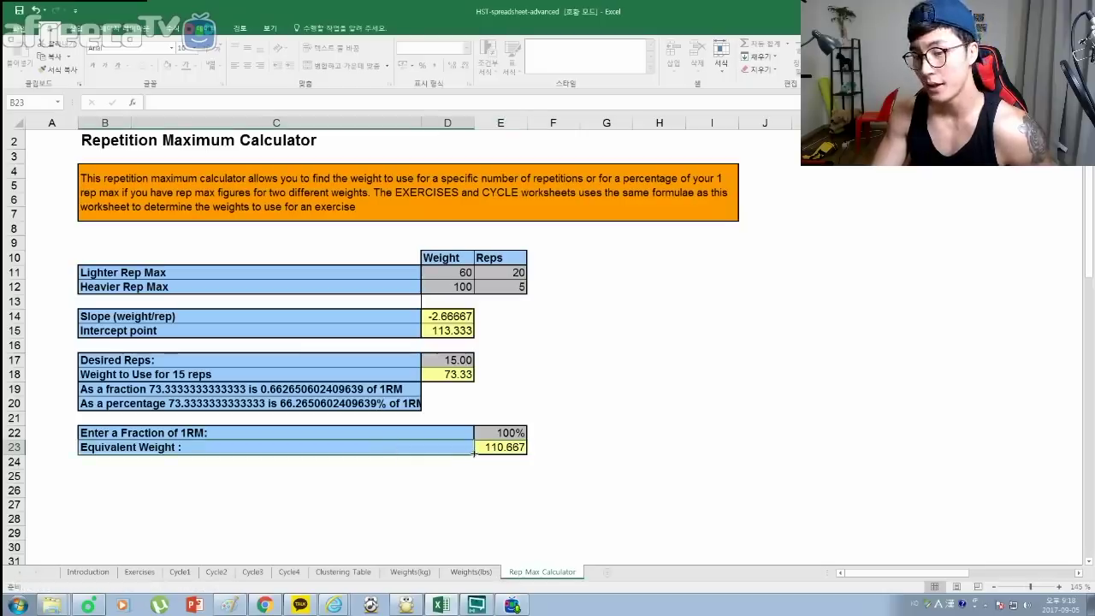
left_click(490, 278)
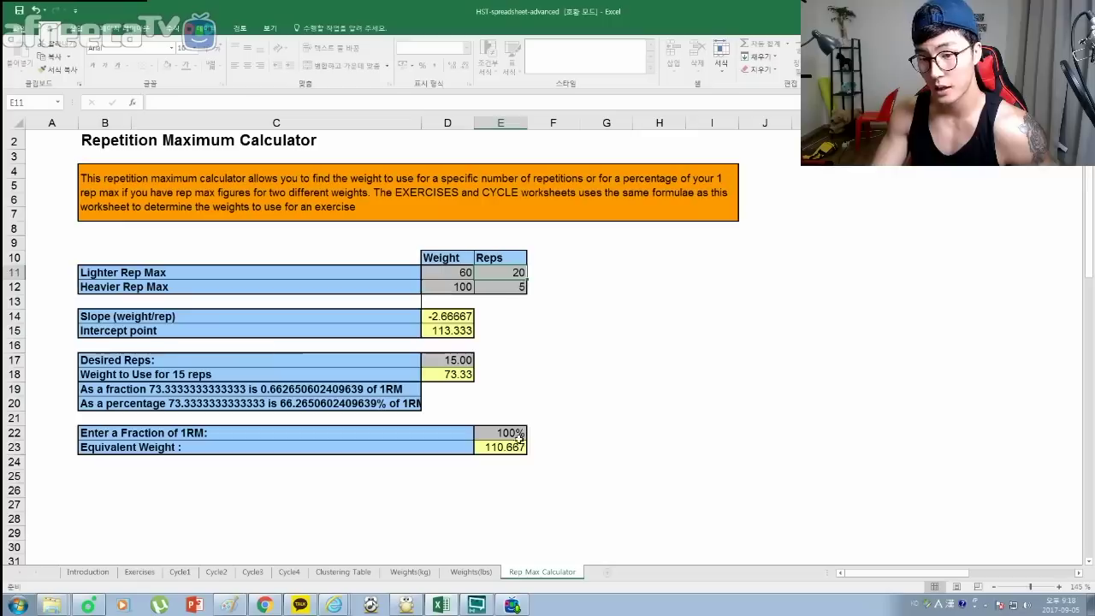
left_click(511, 444)
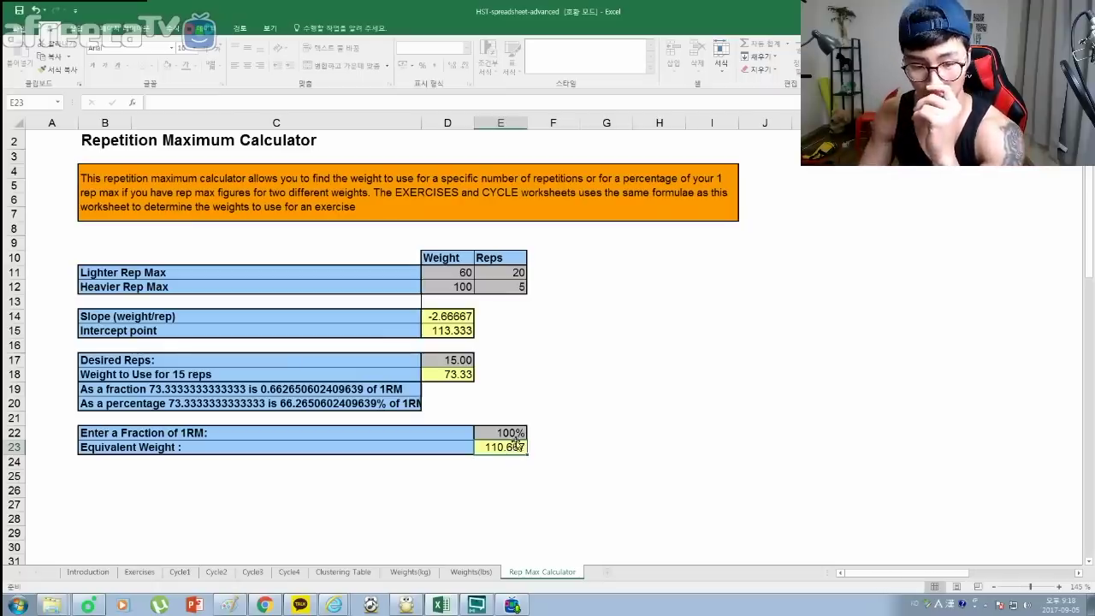
left_click(454, 375)
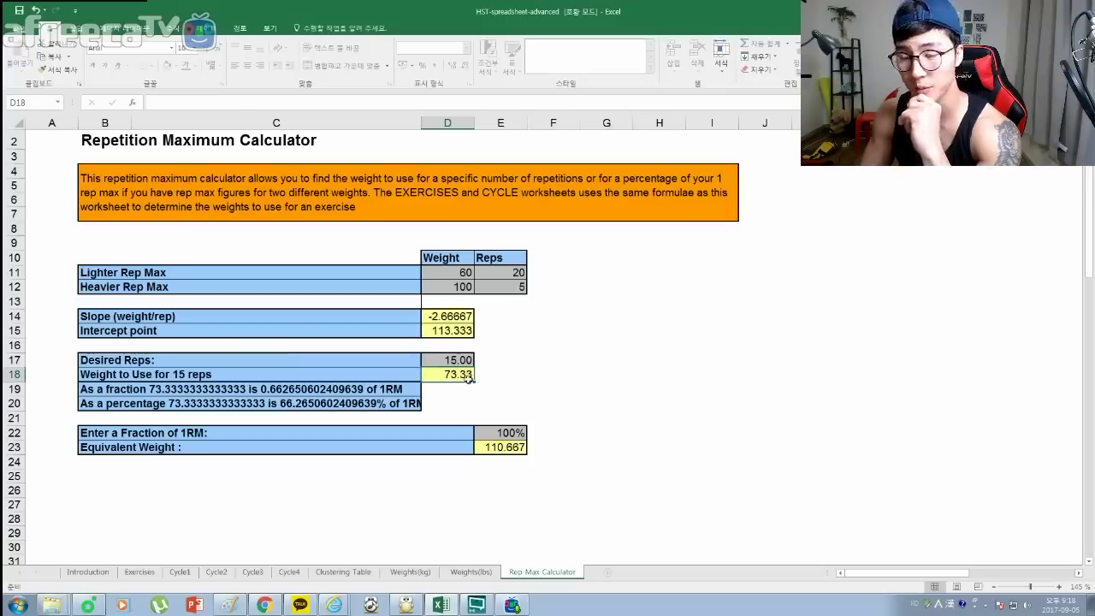
left_click(456, 360)
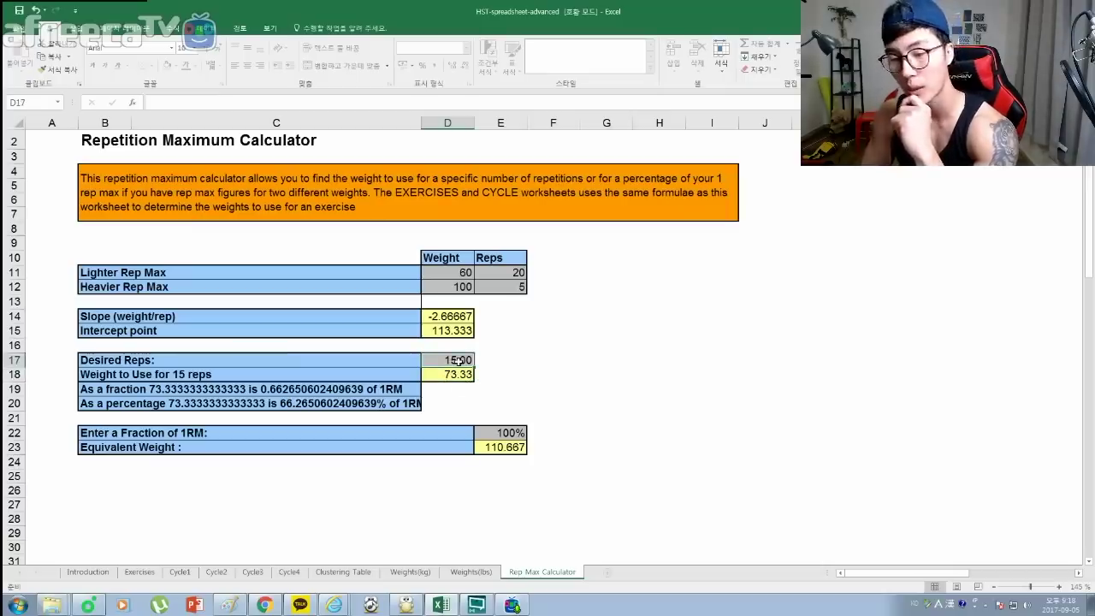
- Open the Cycle1 worksheet and examine the Week 1 sessions, including Squat's Sets entry on Wednesday
left_click(179, 572)
scroll(644, 398, "down", 6)
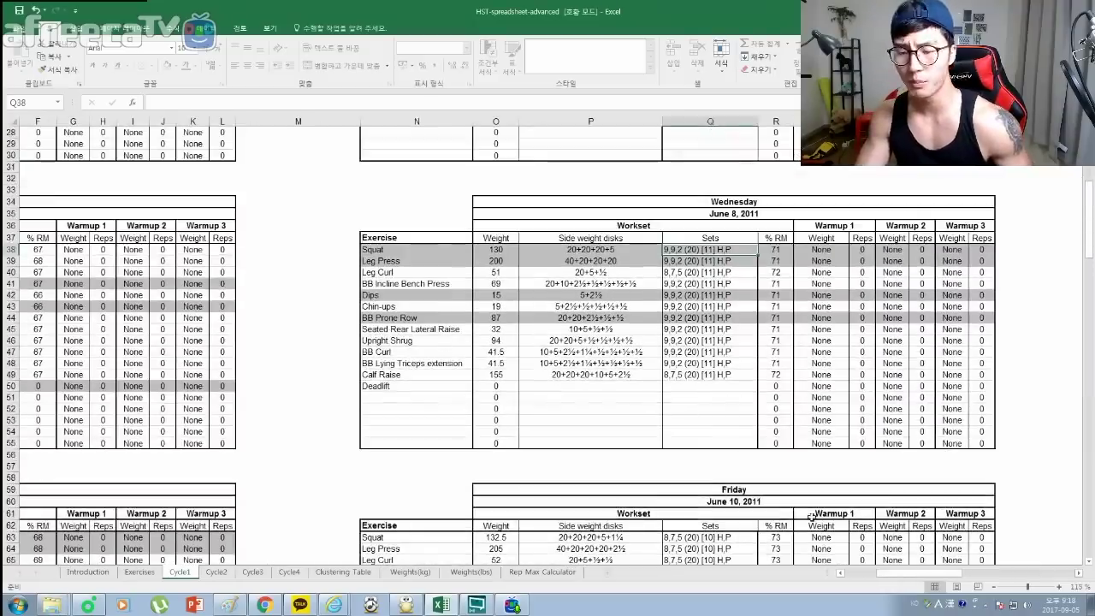
left_click_drag(920, 572, 887, 572)
left_click(385, 246)
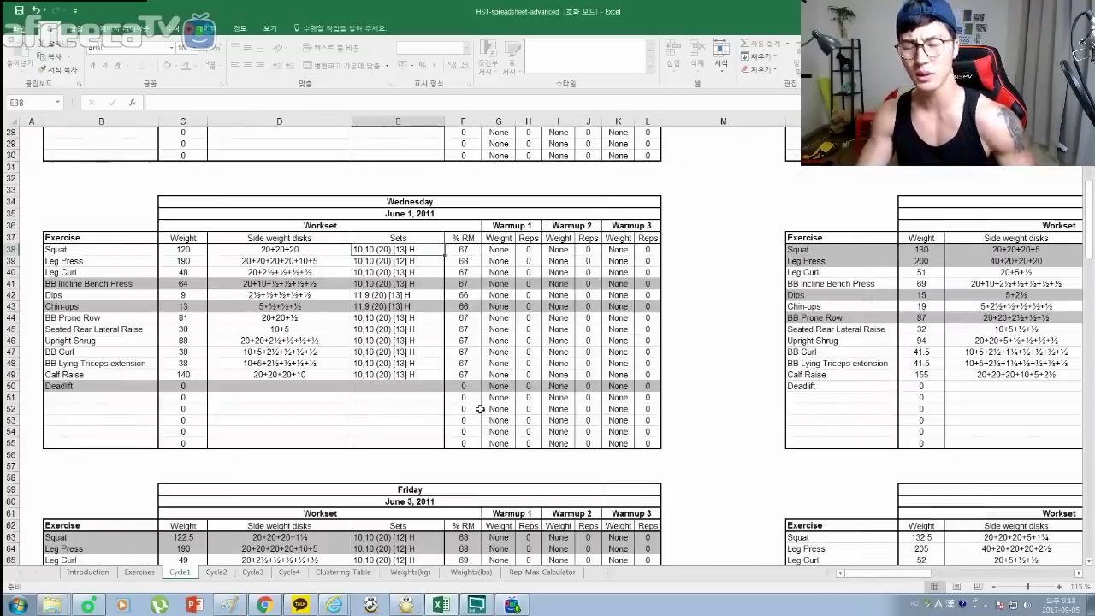
scroll(473, 416, "up", 8)
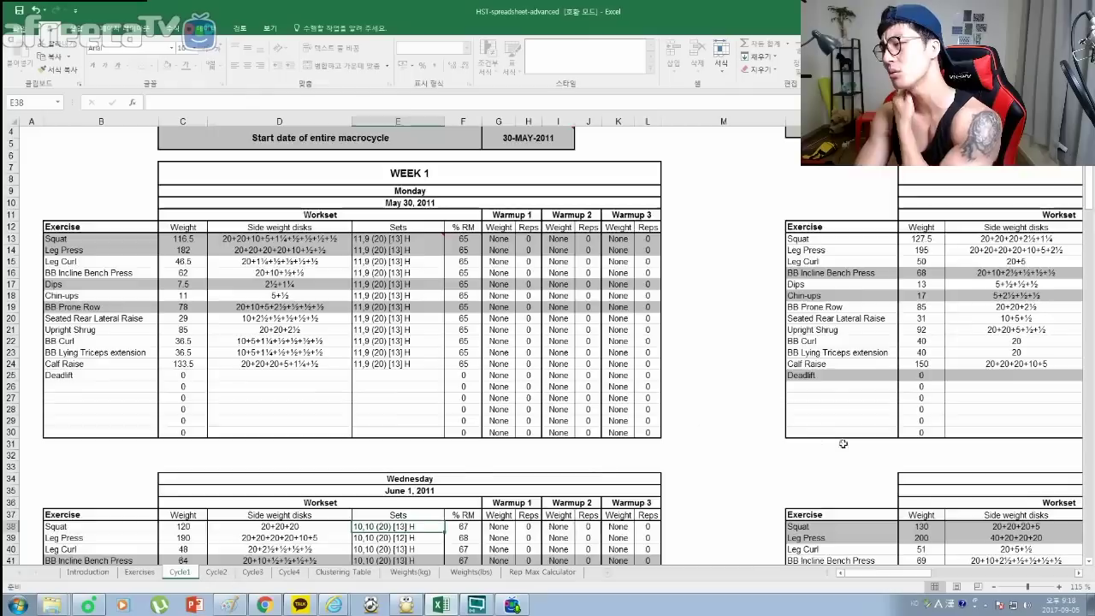
scroll(841, 440, "up", 1)
- Try the High Volume and High Reps options in Cycle1's cluster setting above the Week 2 plan
left_click_drag(923, 575, 1008, 577)
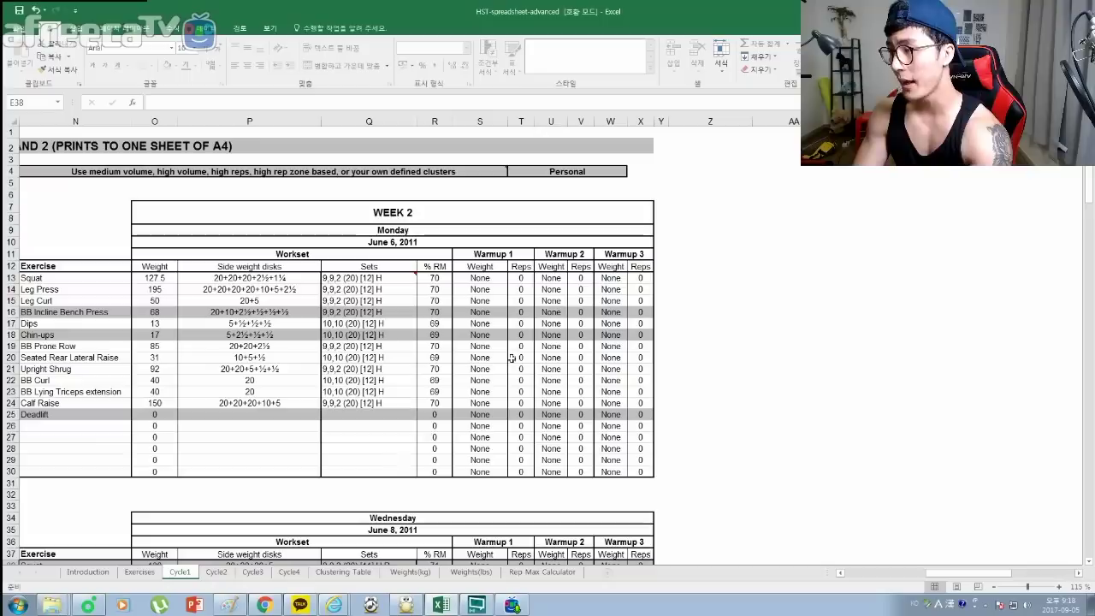
left_click(573, 172)
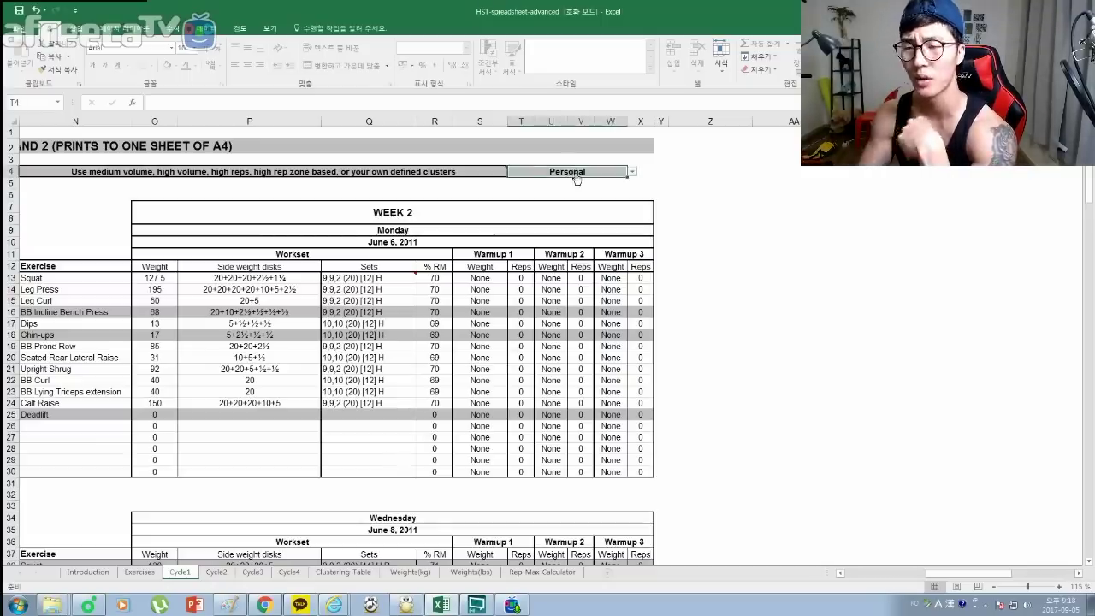
left_click(632, 172)
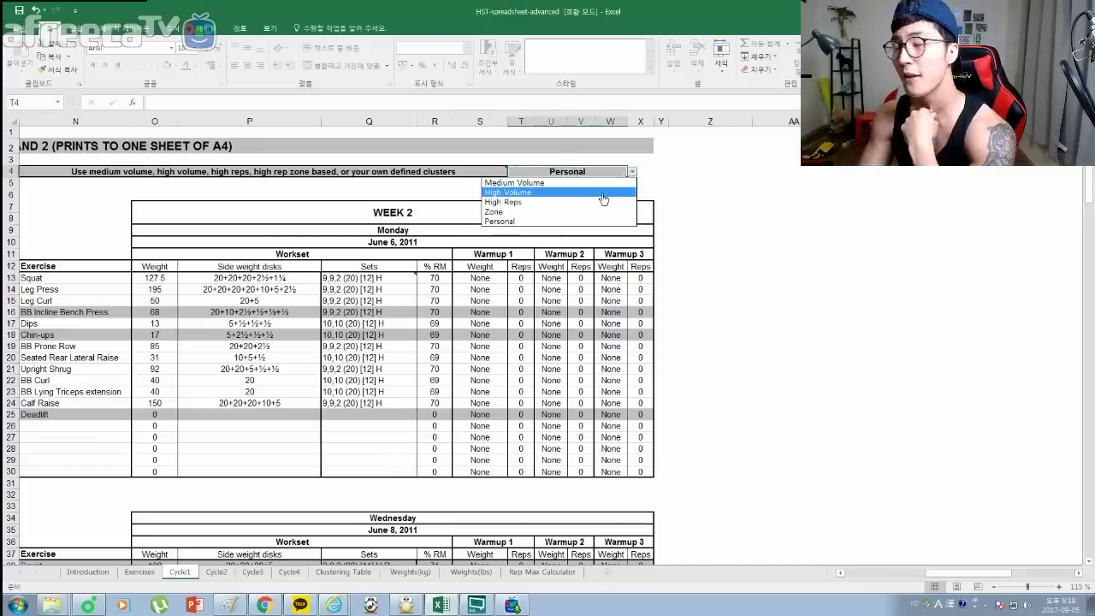
left_click(603, 193)
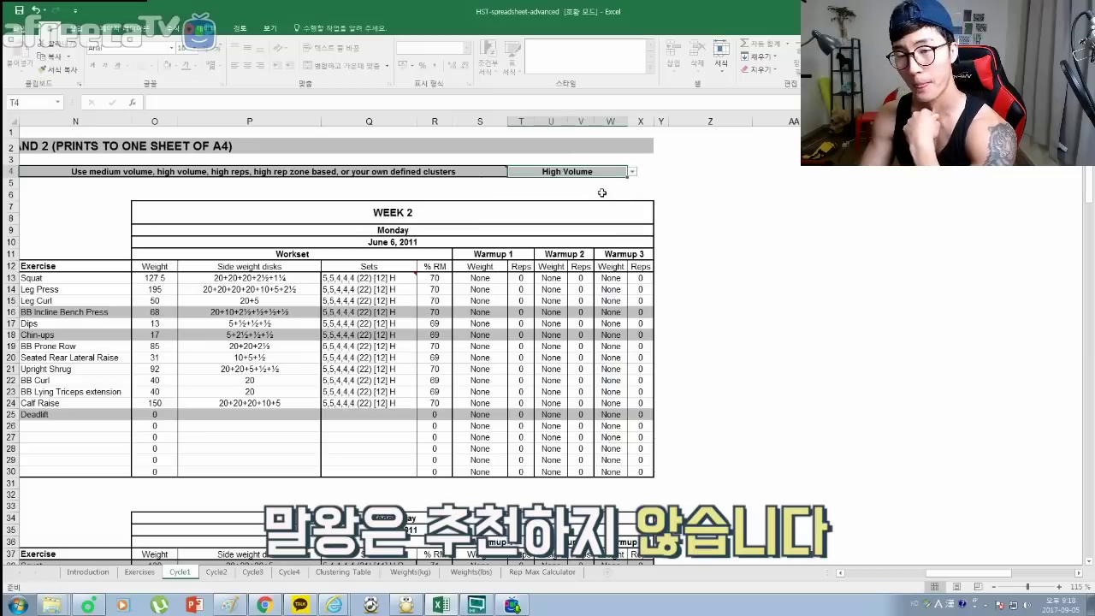
left_click(631, 172)
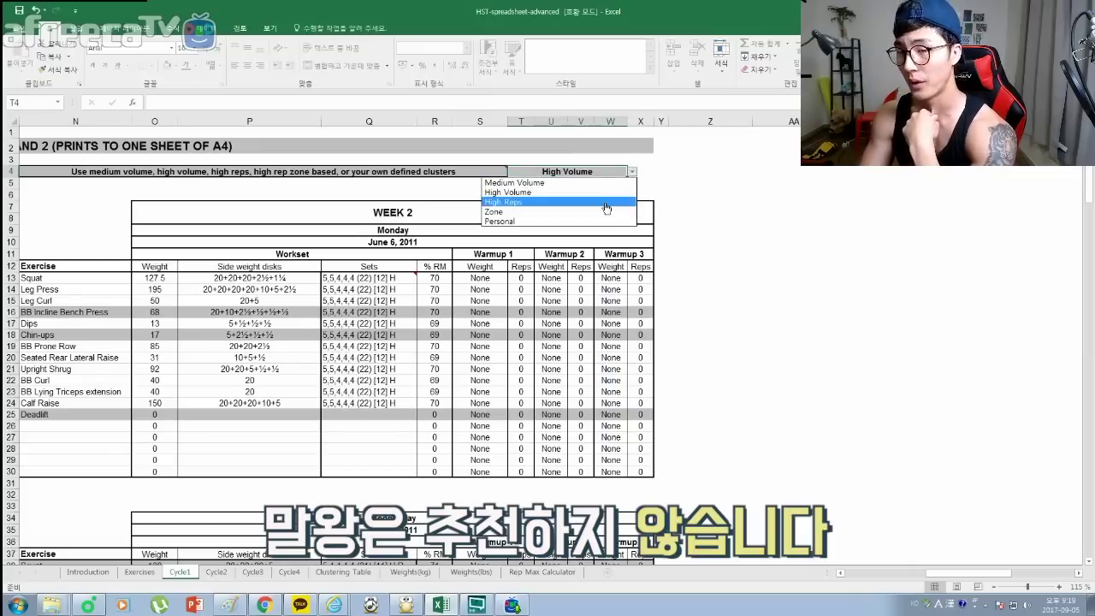
left_click(607, 205)
- Try the Medium Volume cluster option in Cycle1 and return the setting to Personal
left_click(633, 172)
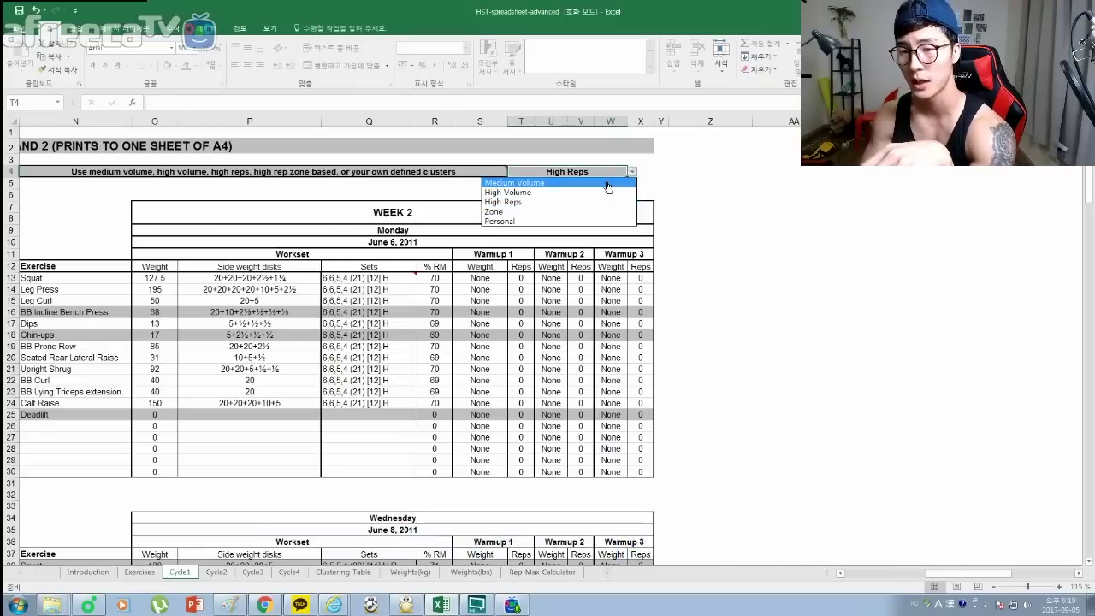
left_click(607, 183)
left_click(633, 172)
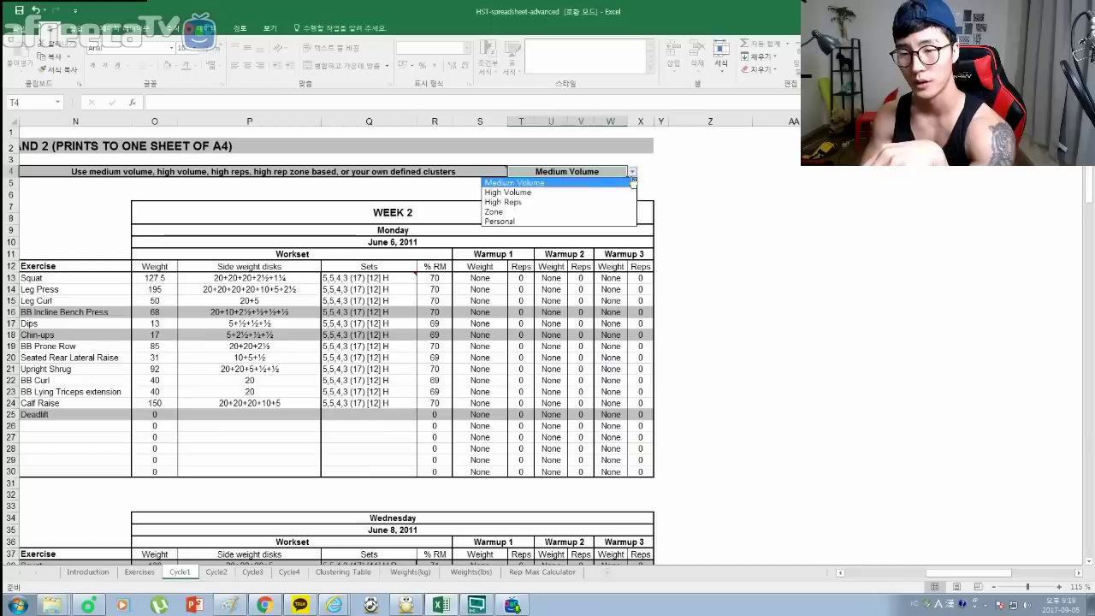
left_click(602, 222)
- Set Cycle1's cluster option to High Reps and read the note on Squat's Sets entry in the Week 1 Monday session
left_click(632, 172)
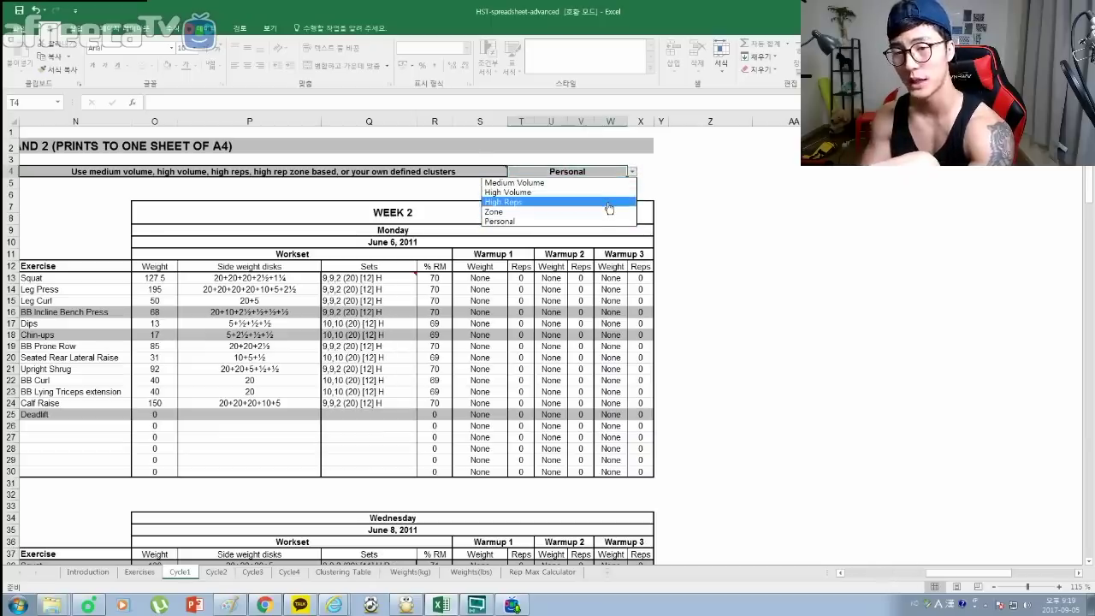
left_click(608, 208)
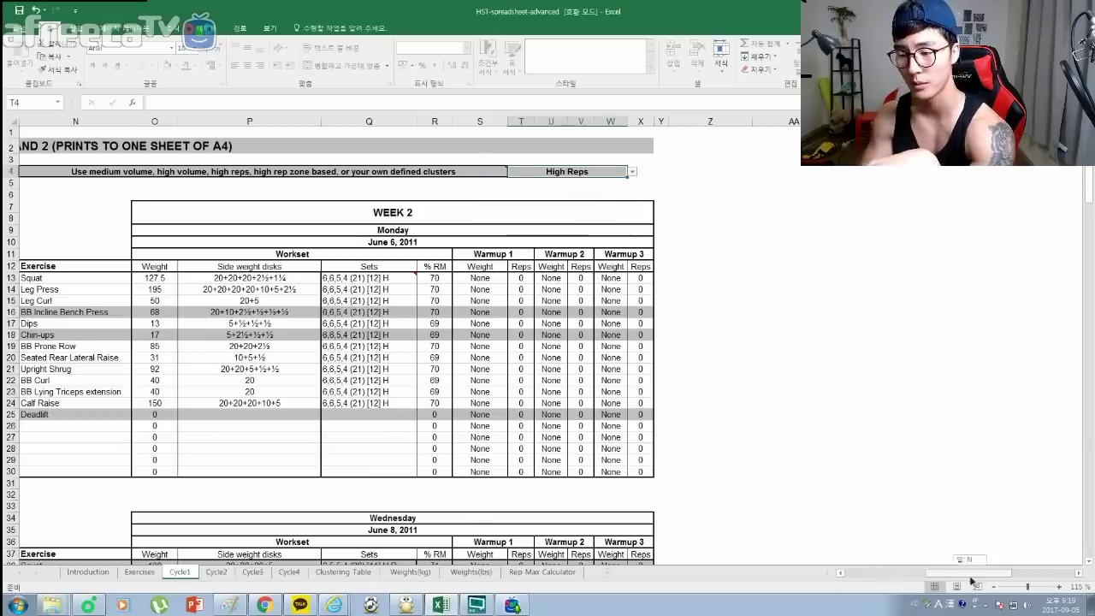
left_click_drag(974, 573, 895, 584)
left_click(342, 279)
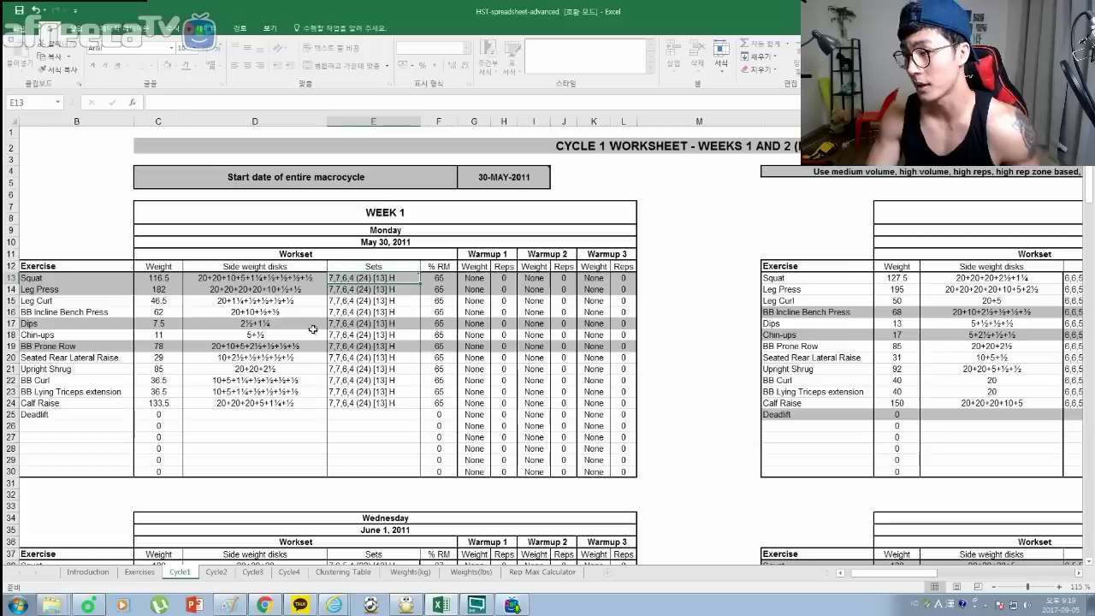
mouse_move(342, 277)
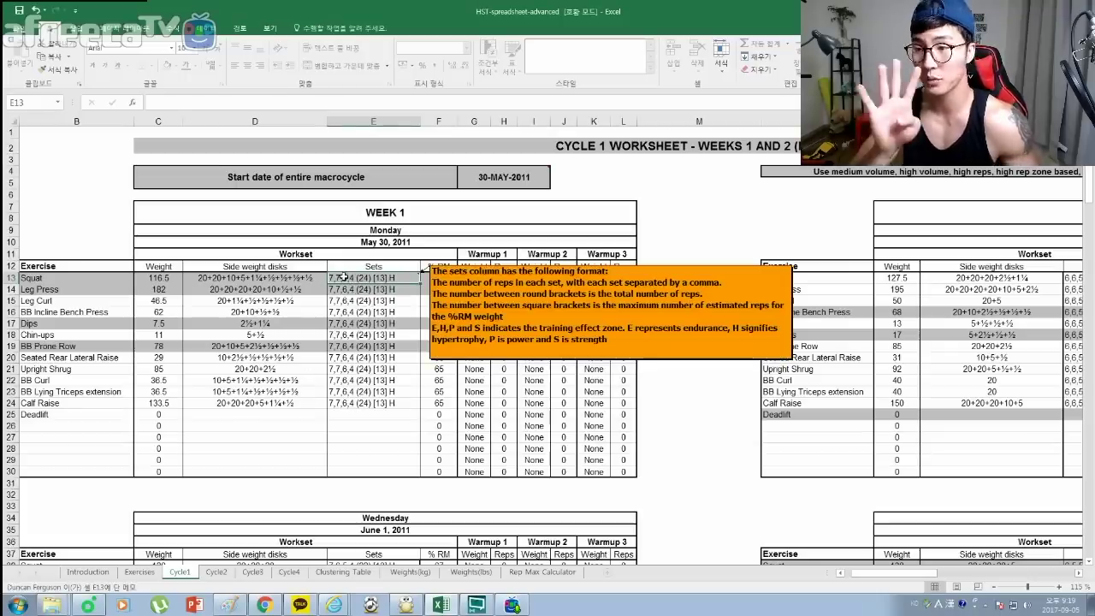